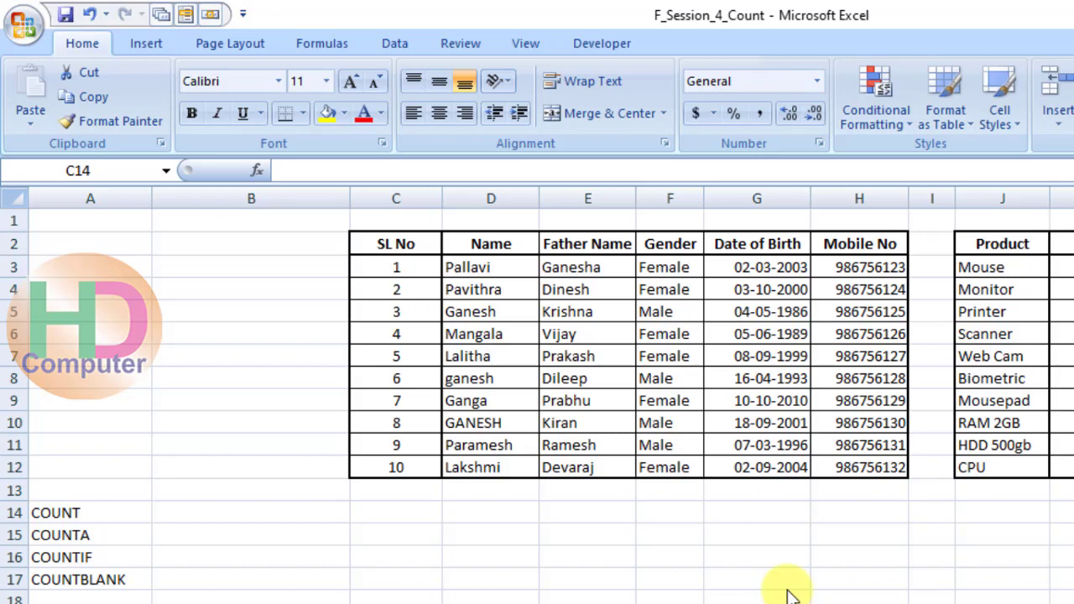
Enter =COUNT(D3:D12) in cell D14 to count numeric entries in the Name column.
left_click(474, 514)
left_click(485, 517)
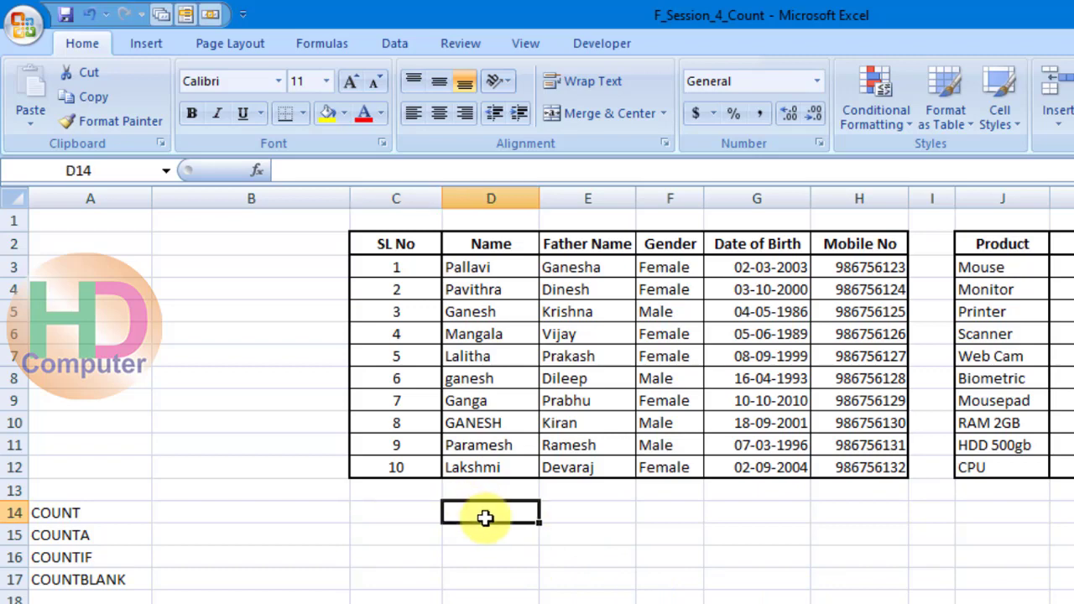
type("=count")
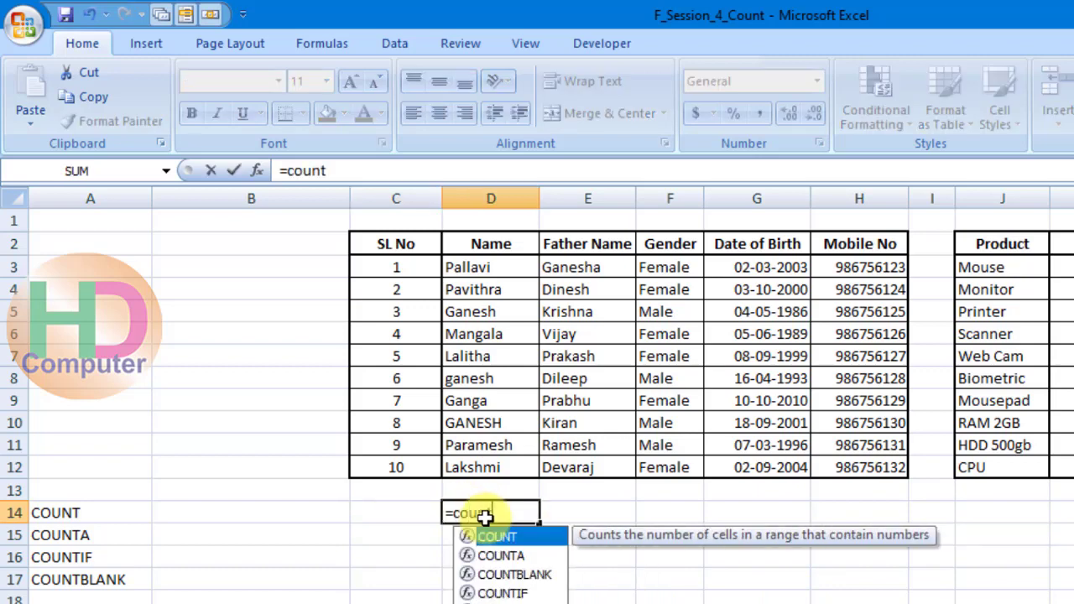
key("Tab")
left_click_drag(481, 270, 508, 460)
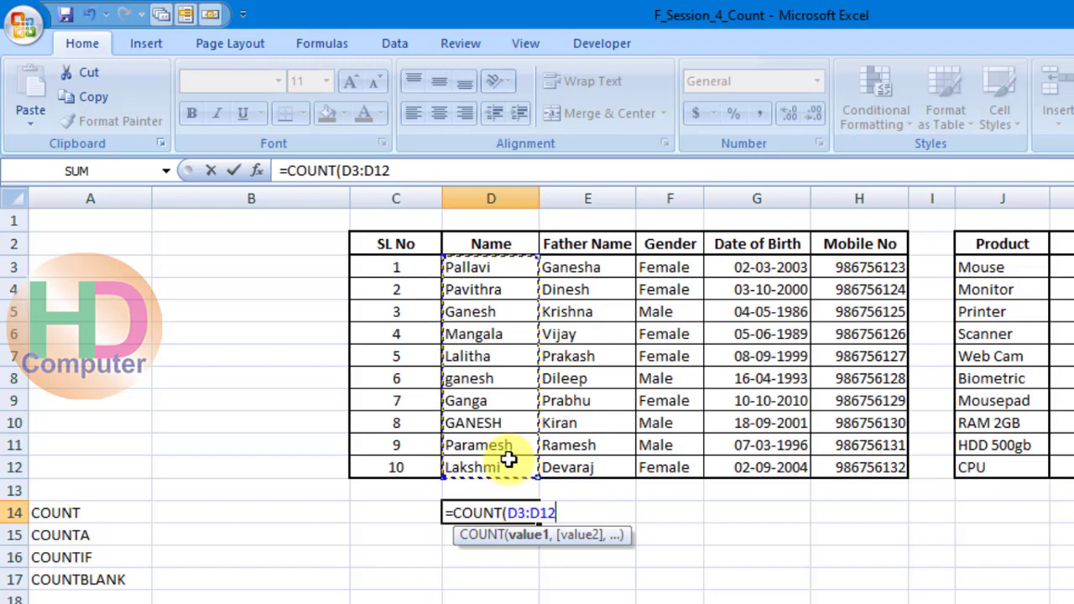
type(")")
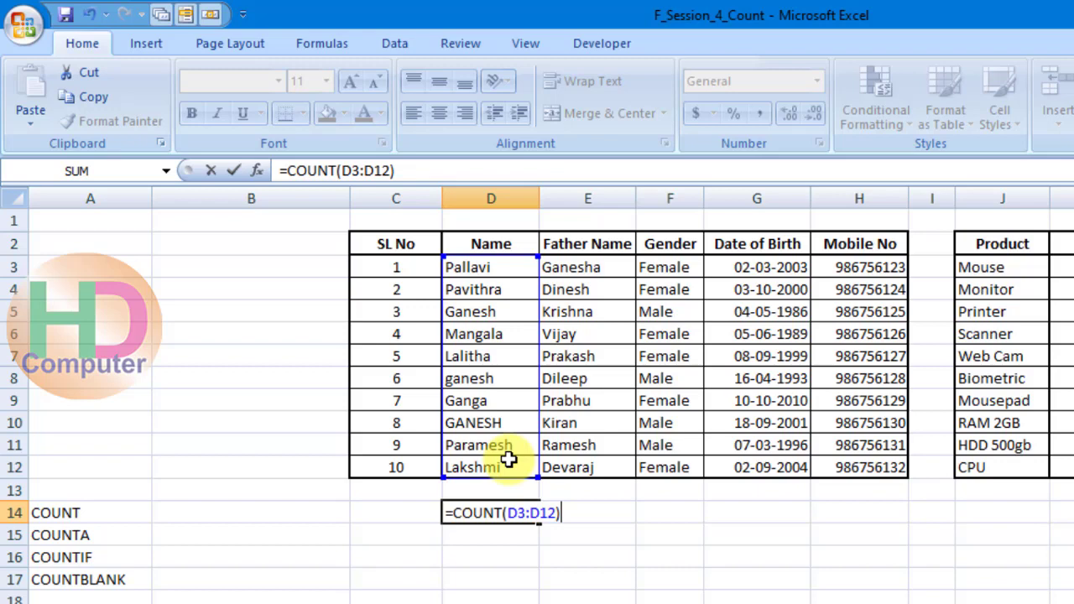
key("Return")
Enter =COUNT(G3:G12) in cell G14 to count the entries in the Date of Birth column.
left_click(604, 511)
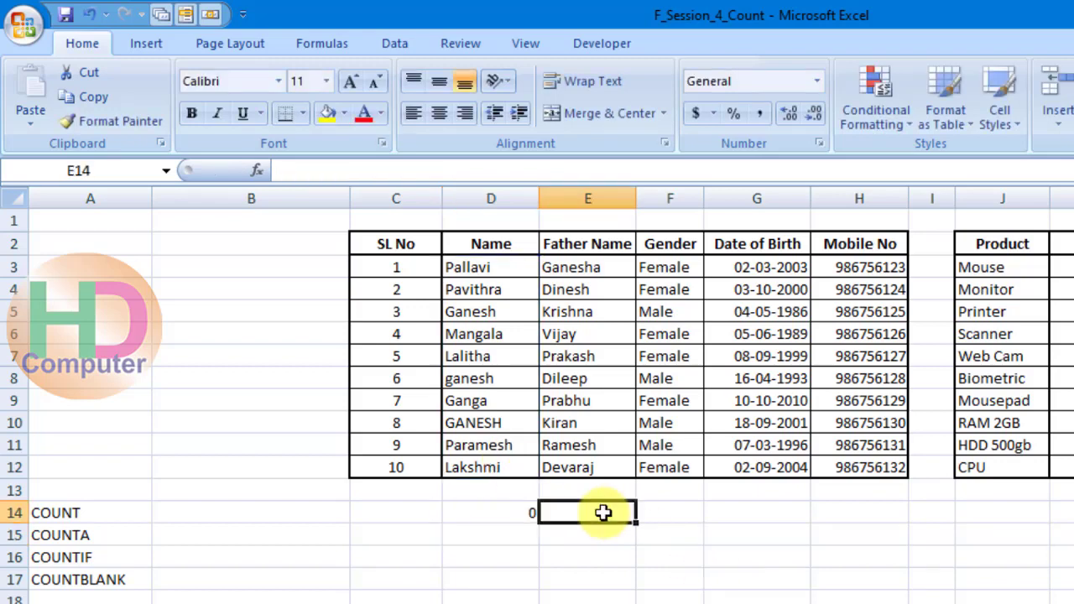
left_click(738, 511)
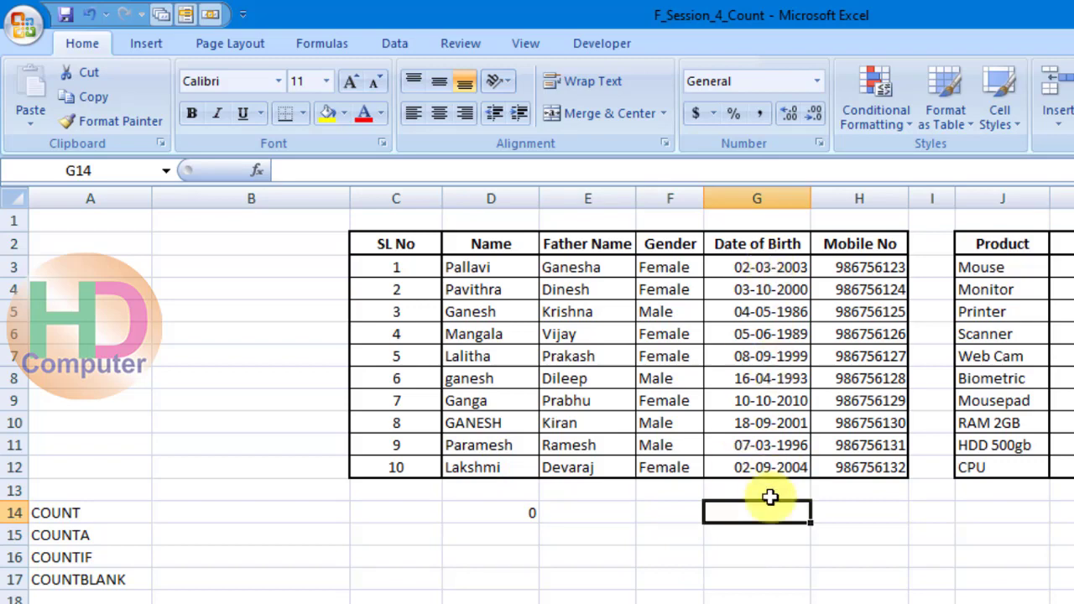
type("=count")
key("Tab")
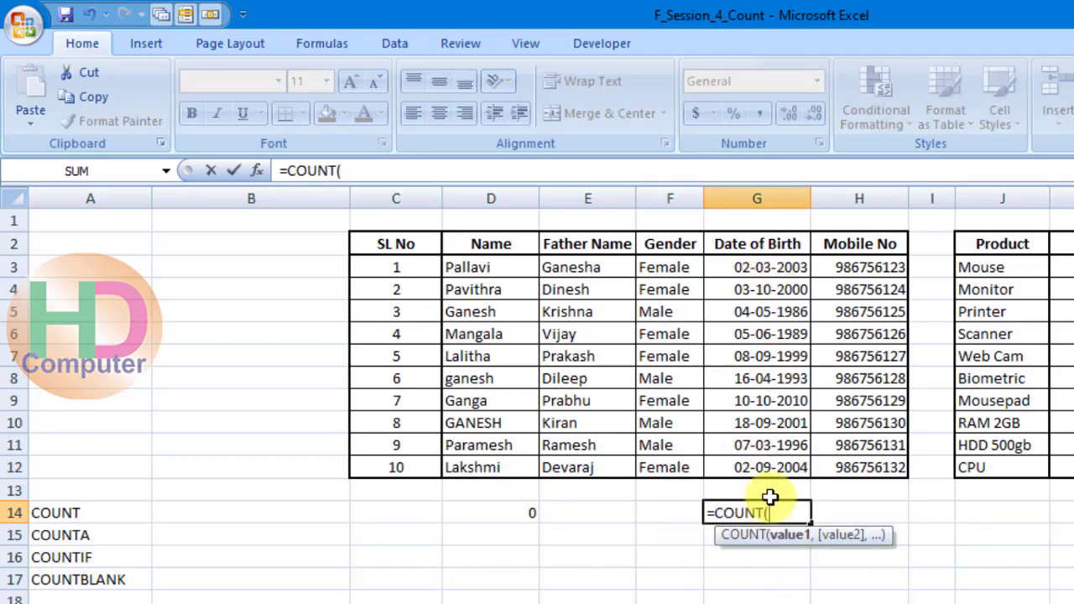
left_click_drag(765, 266, 781, 469)
type(")")
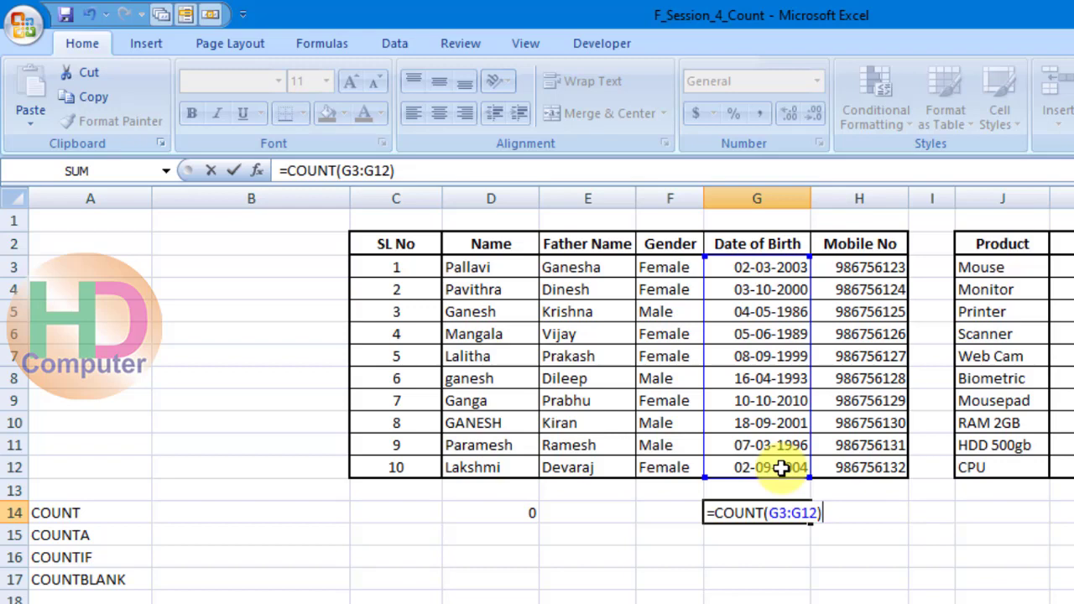
key("Return")
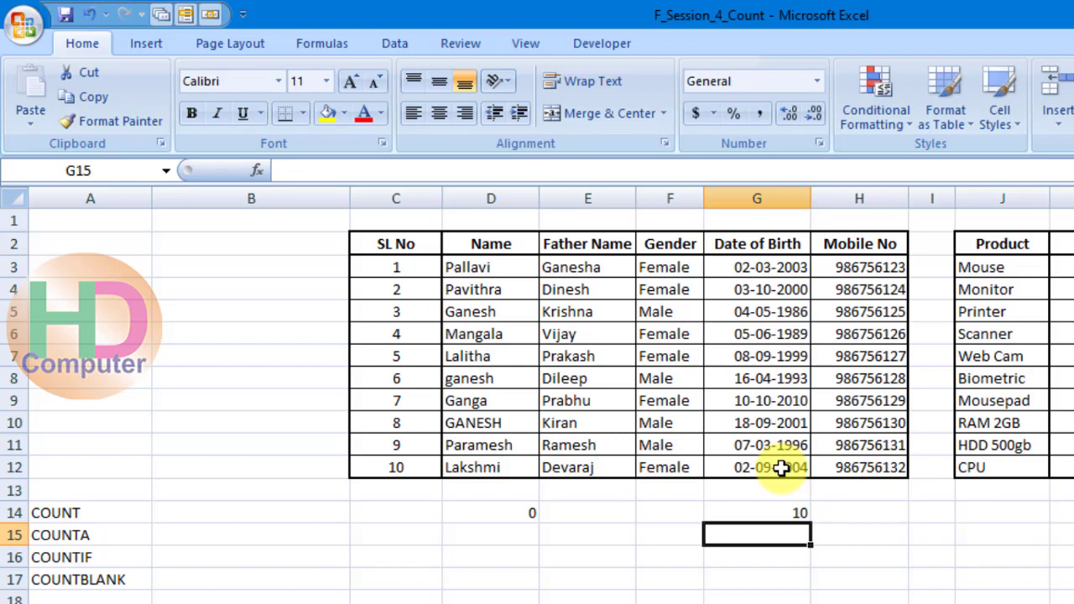
Enter =COUNT(H3:H12) in cell H14 to count the entries in the Mobile No column.
left_click(876, 516)
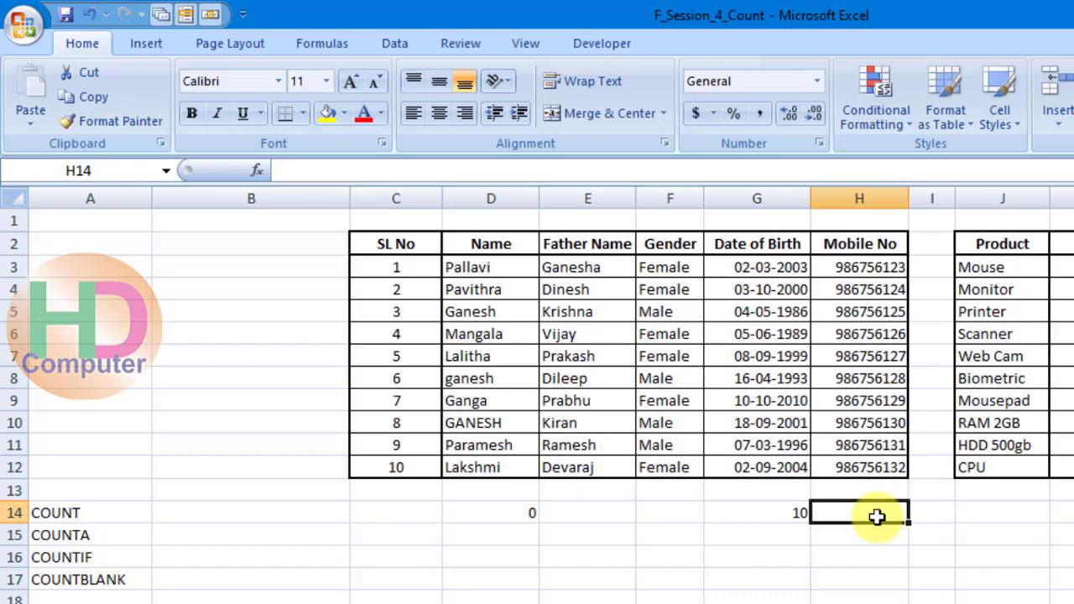
type("=COUNT(")
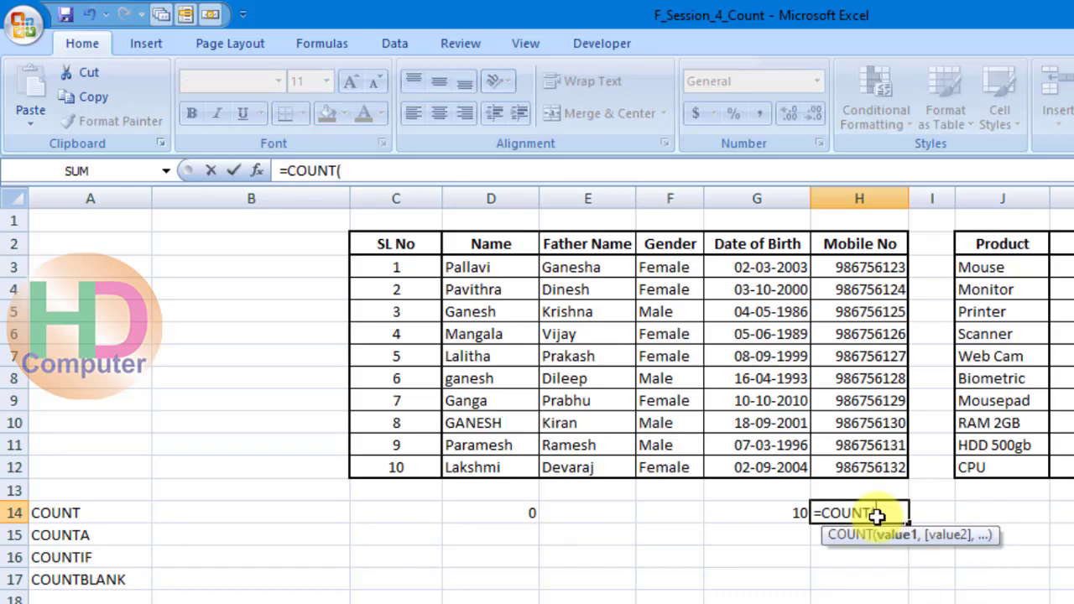
left_click_drag(856, 268, 864, 454)
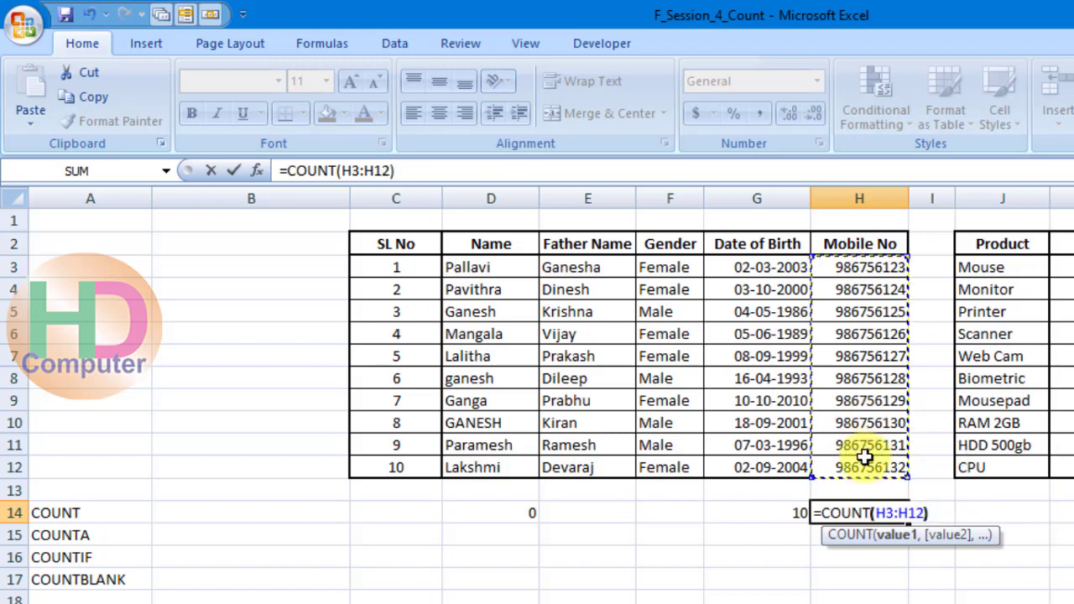
type(")")
key("Return")
key("Up")
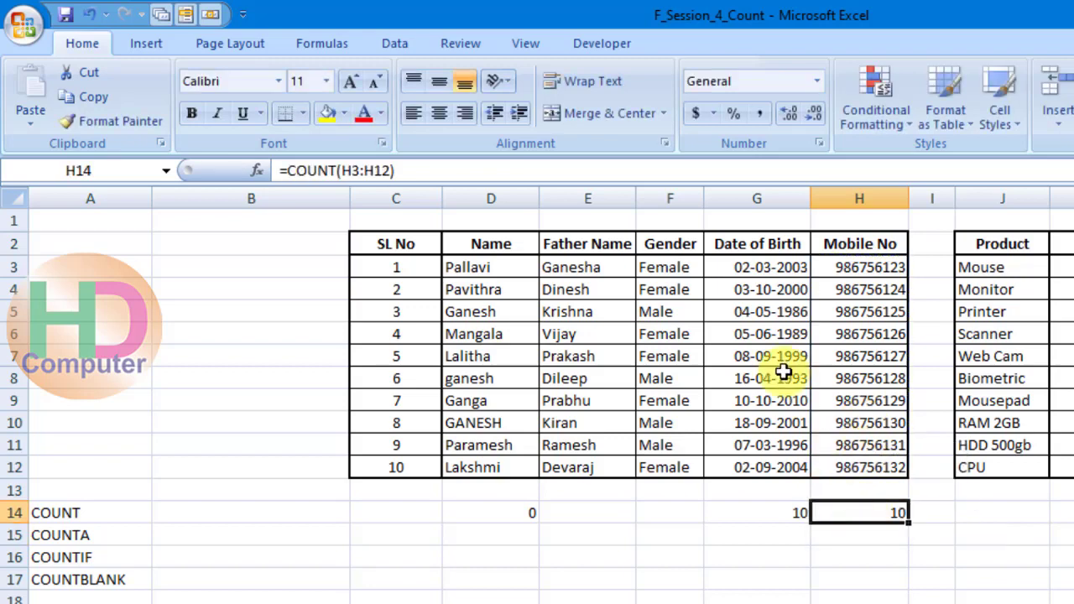
Clear the Date of Birth entry in cell G7 to test the COUNT formula, and undo the deletion.
left_click(758, 349)
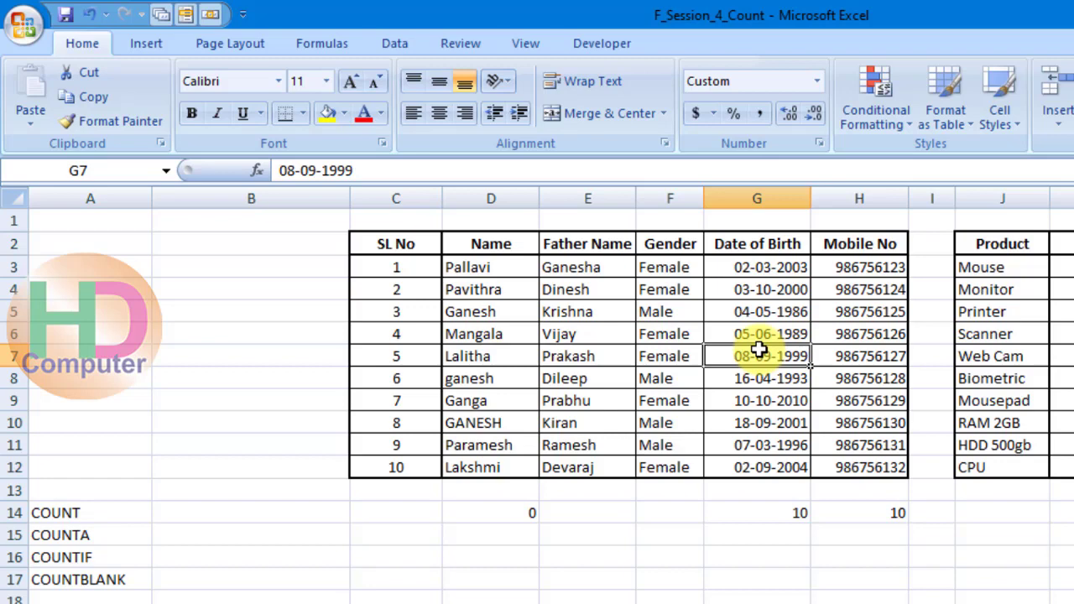
key("Delete")
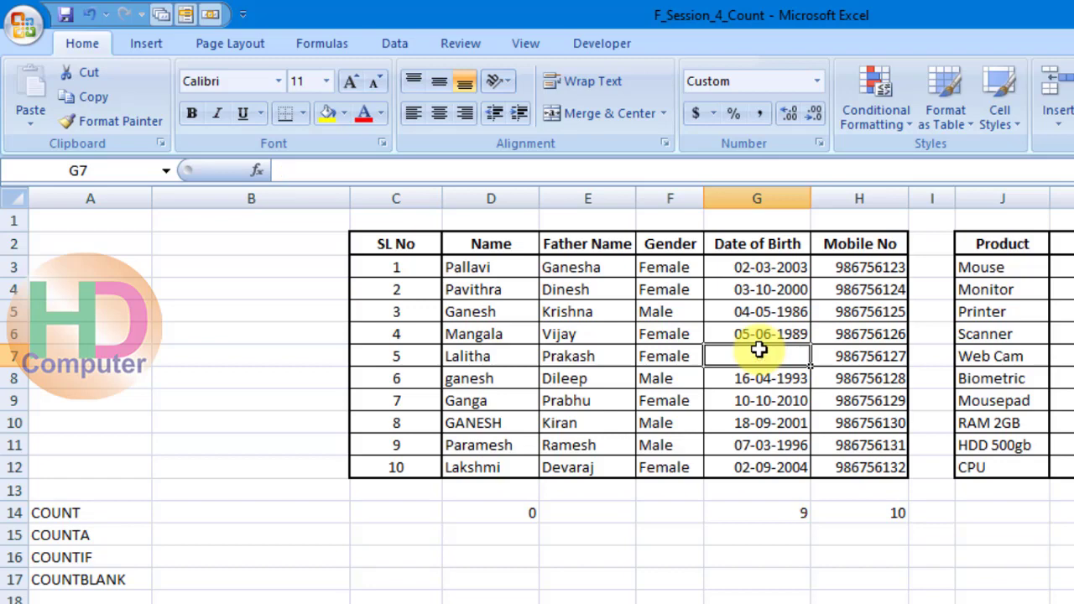
key("ctrl+z")
left_click(892, 590)
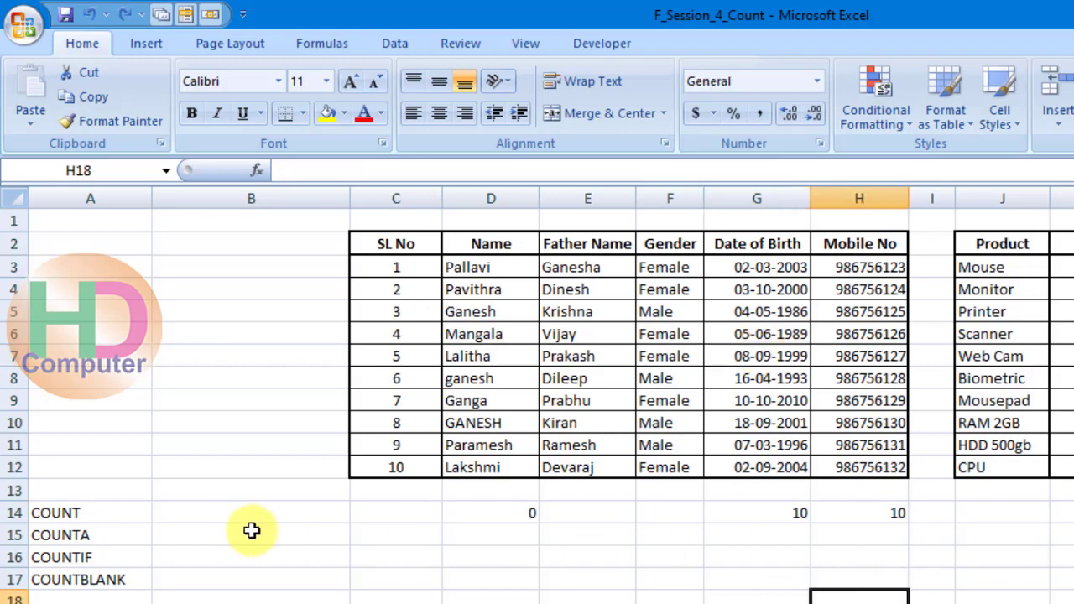
Enter =COUNTA(D3:D12) in cell D15 to count the non-empty cells in the Name column.
left_click(156, 514)
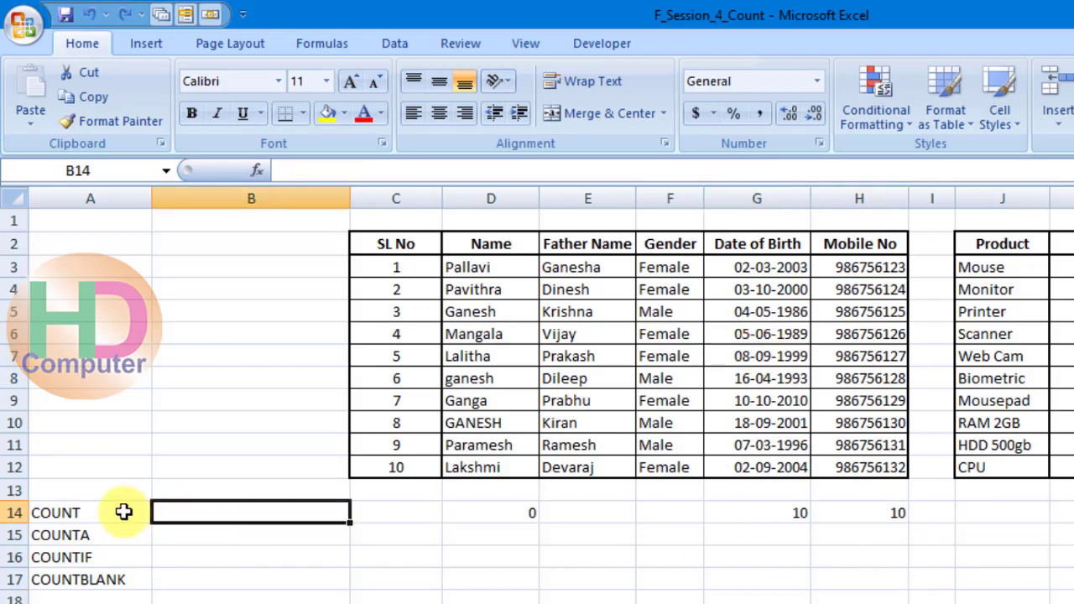
left_click(124, 512)
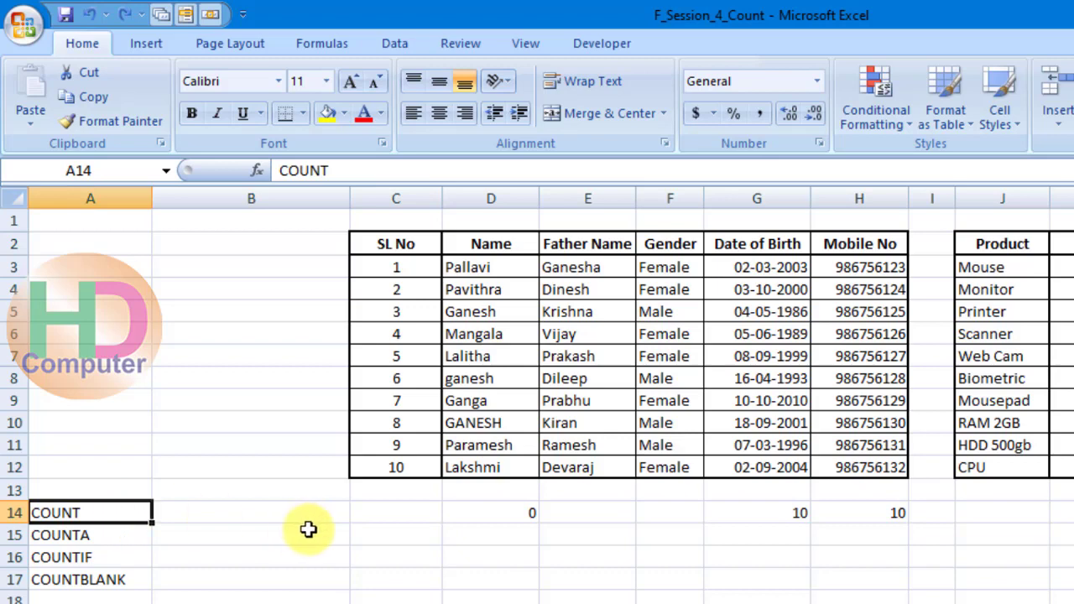
left_click(94, 535)
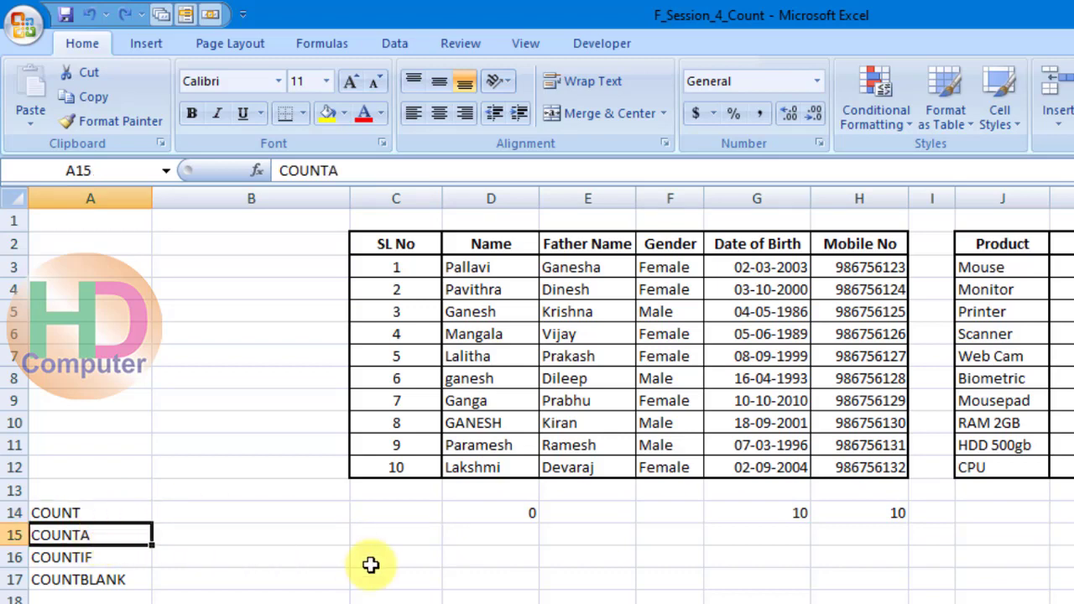
left_click(517, 538)
type("=count")
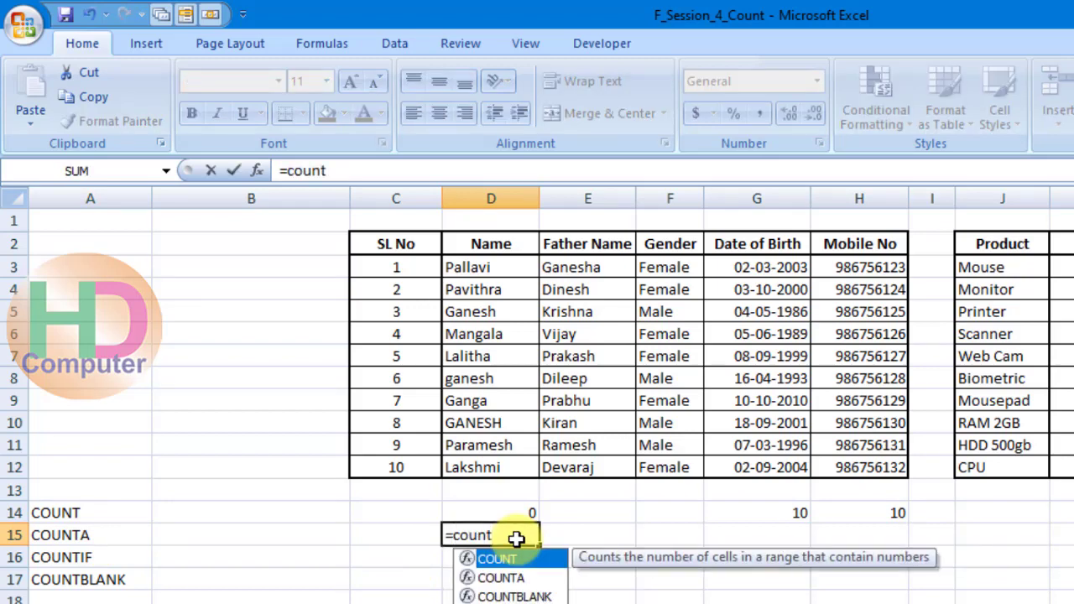
type("a")
key("Tab")
left_click_drag(470, 267, 490, 467)
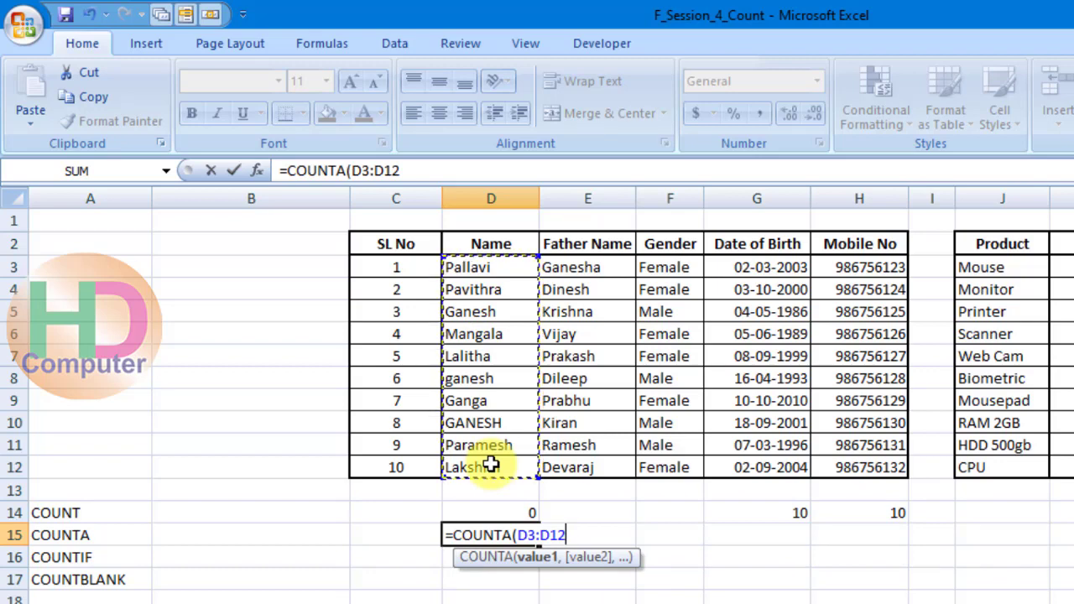
type(")")
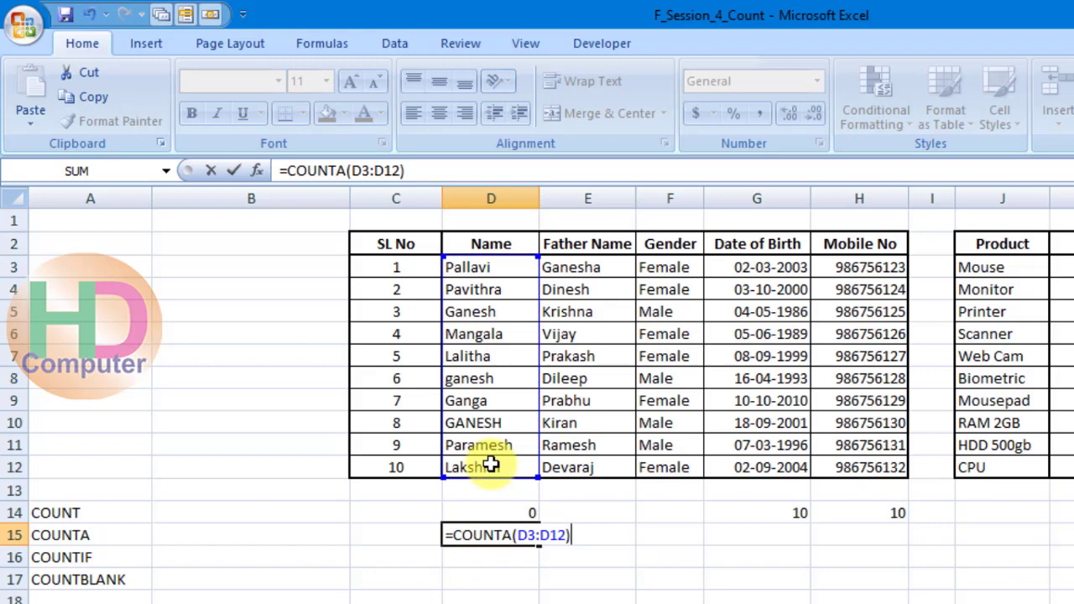
key("Return")
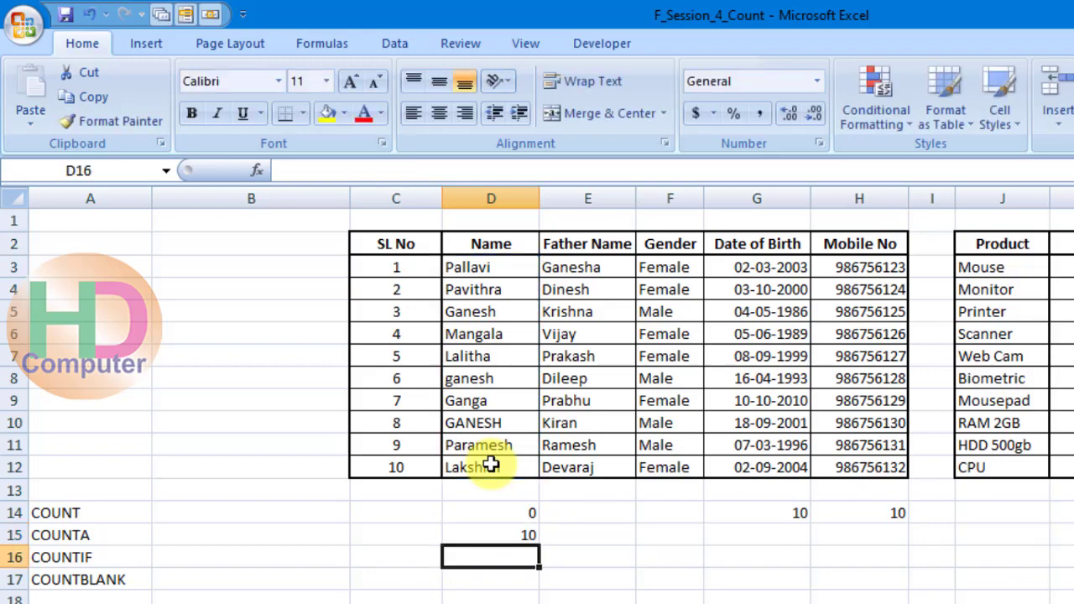
left_click(493, 529)
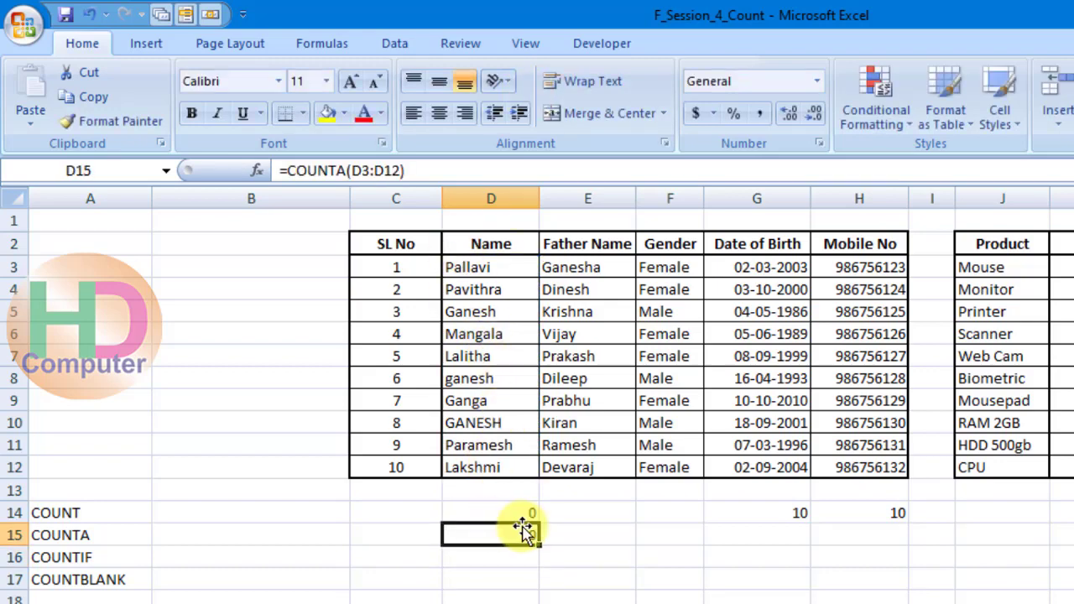
Enter =COUNTA(G3:G12) in cell G15 to count the non-empty cells in the Date of Birth column.
left_click(766, 536)
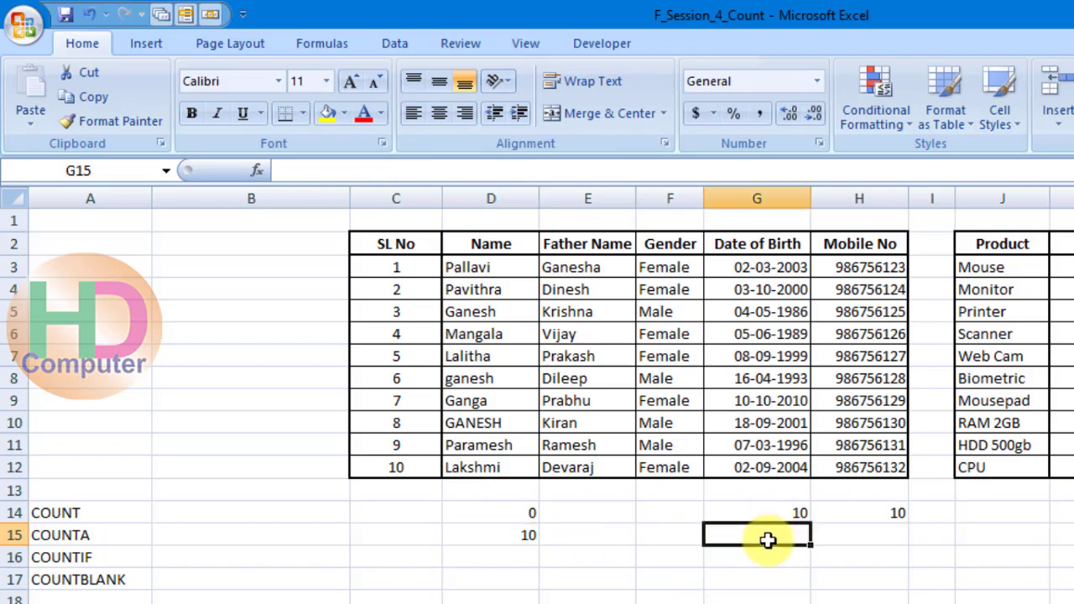
type("=counta")
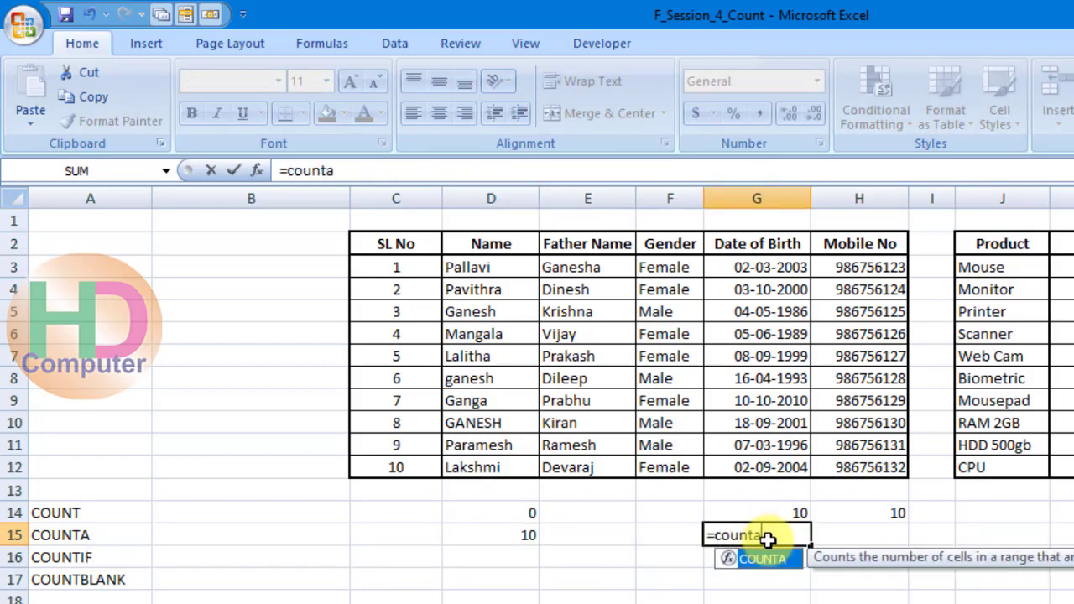
key("Tab")
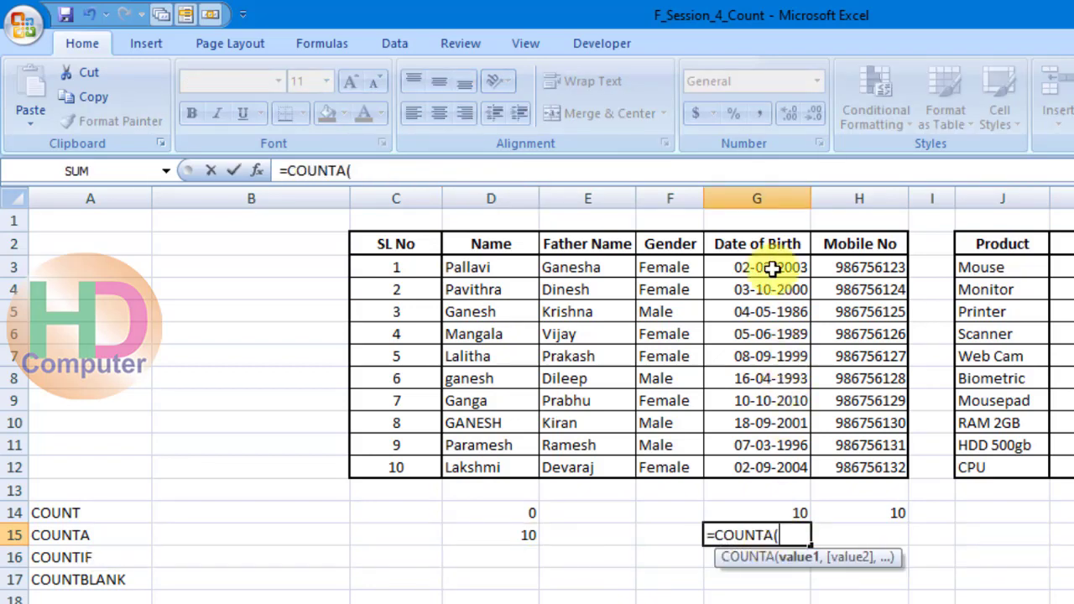
left_click_drag(785, 268, 761, 466)
type(")")
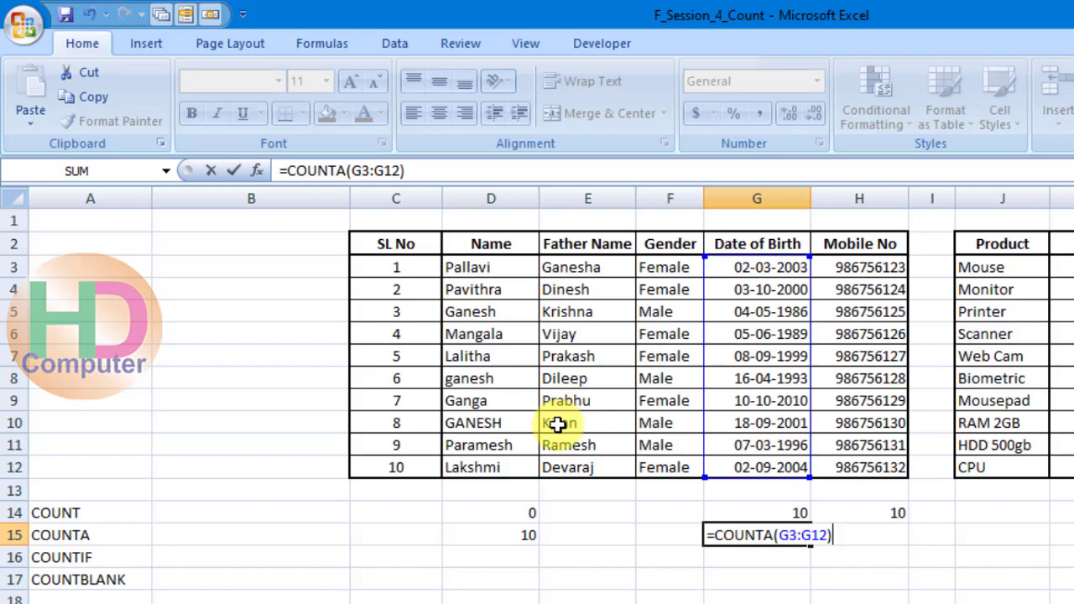
key("Return")
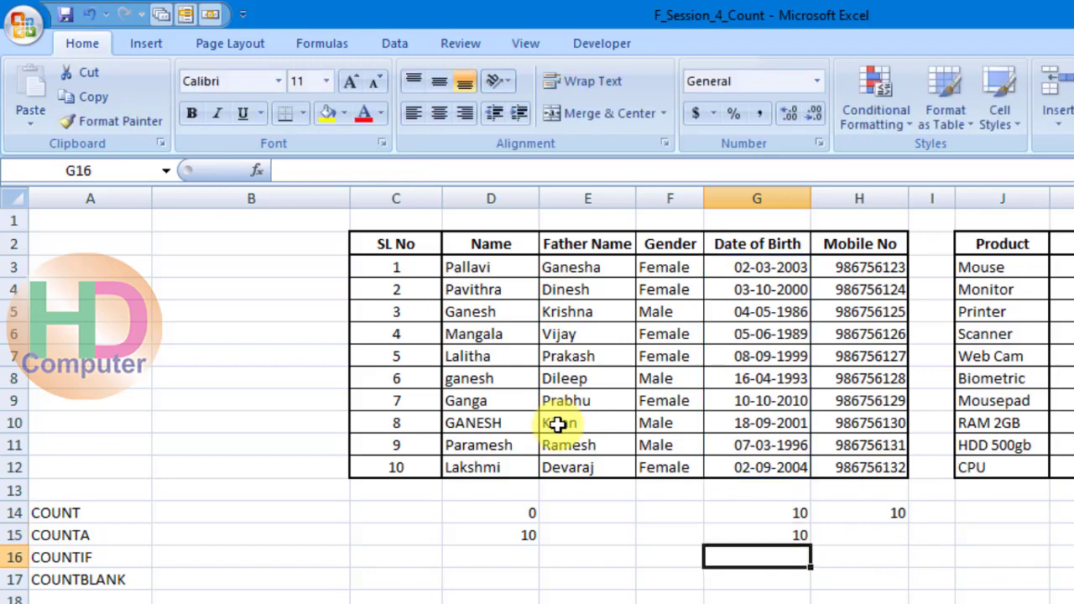
Enter =COUNTA(H3:H12) in cell H15 to count the non-empty cells in the Mobile No column.
left_click(866, 538)
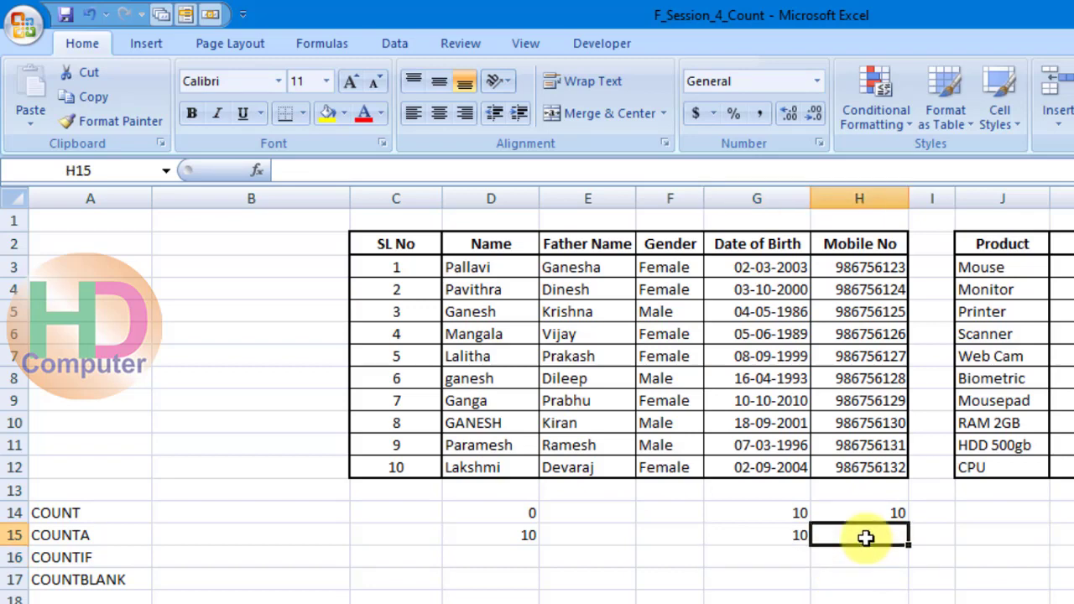
type("=counta")
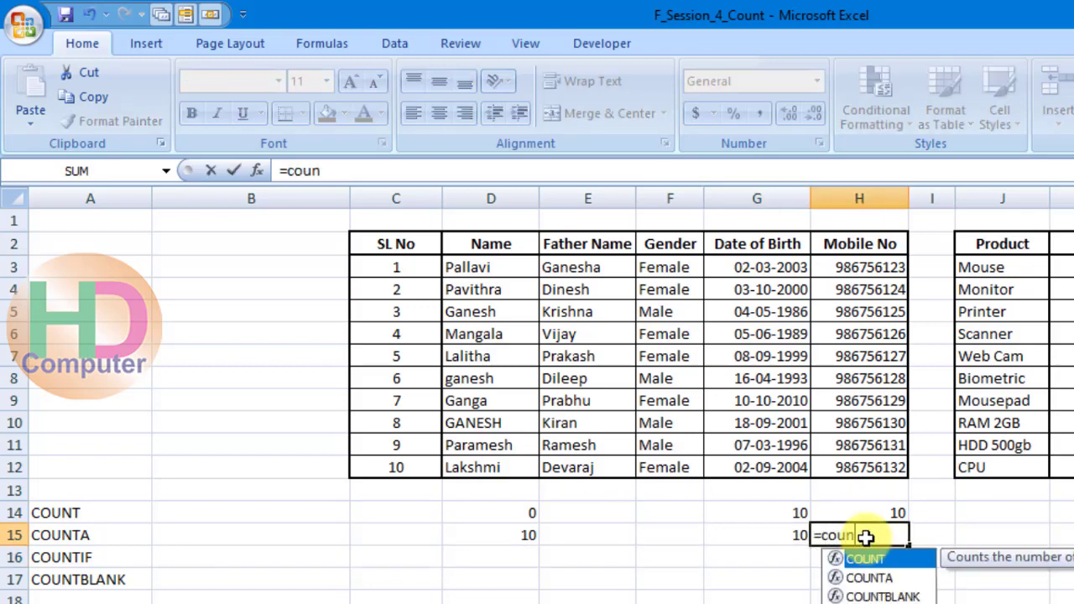
key("Tab")
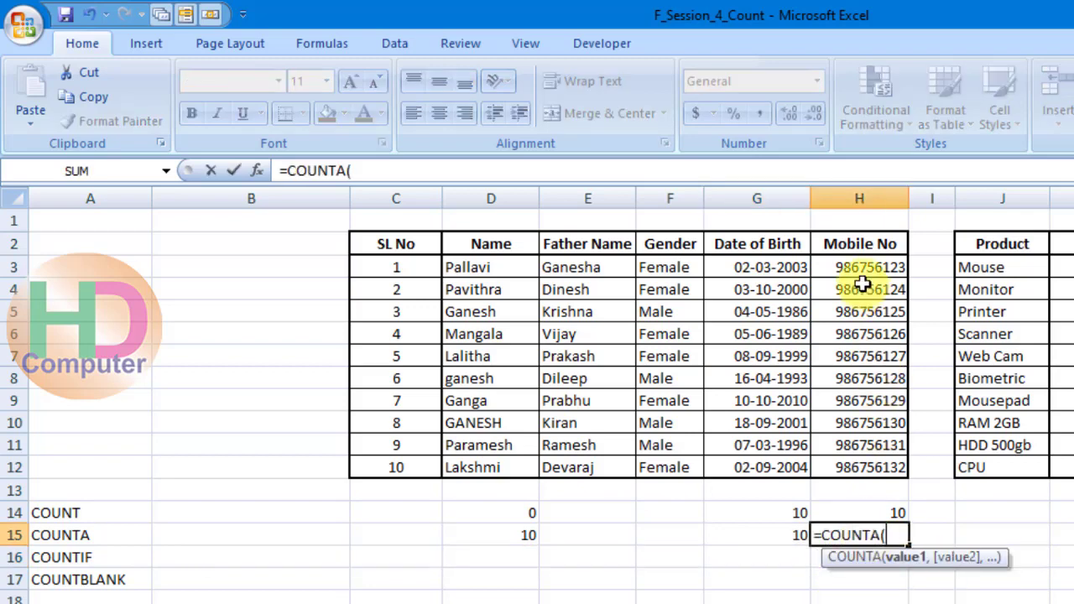
left_click_drag(866, 270, 864, 470)
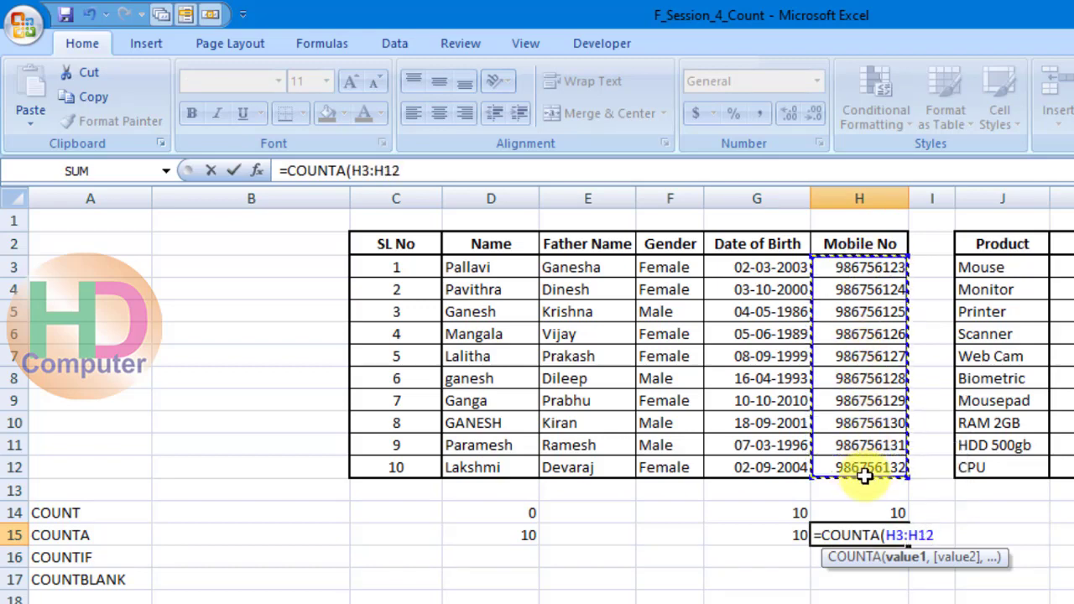
type(")")
key("Return")
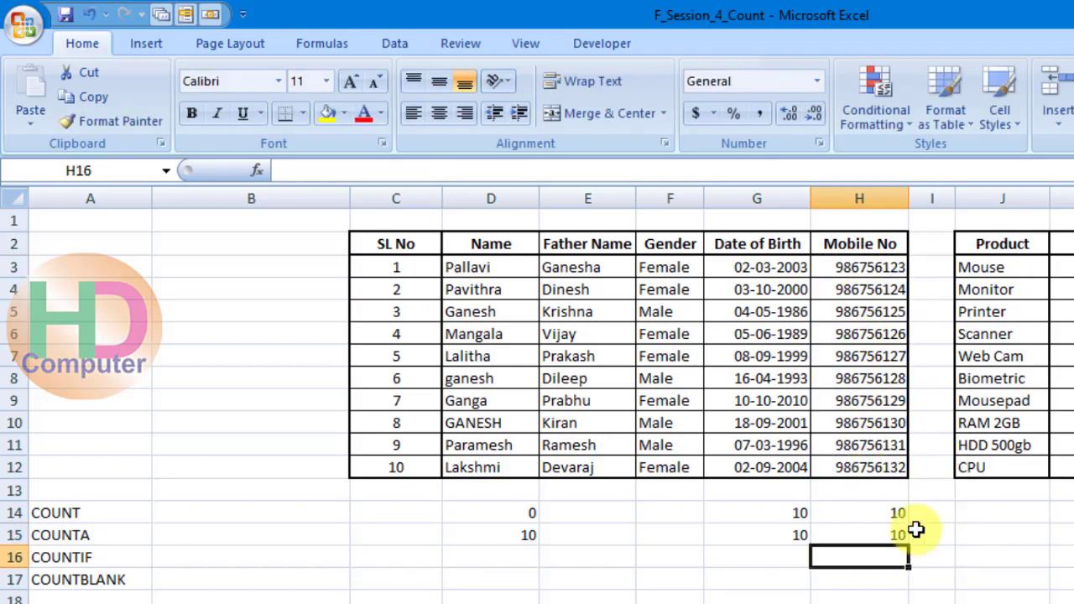
Test the COUNT and COUNTA formulas by clearing cell G6 and then cell H7, undoing each deletion.
left_click(783, 336)
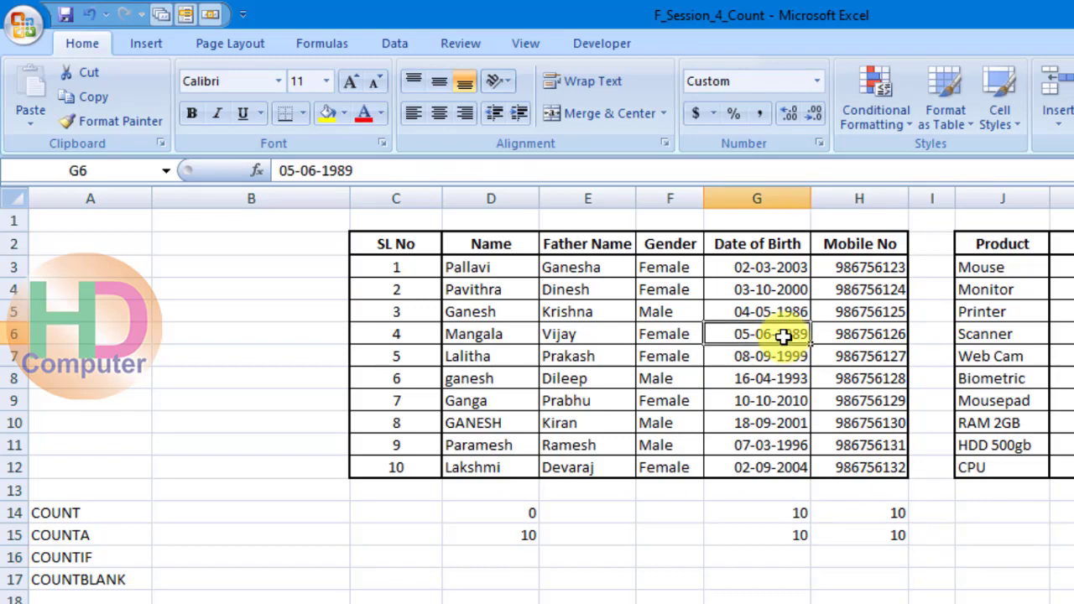
key("Delete")
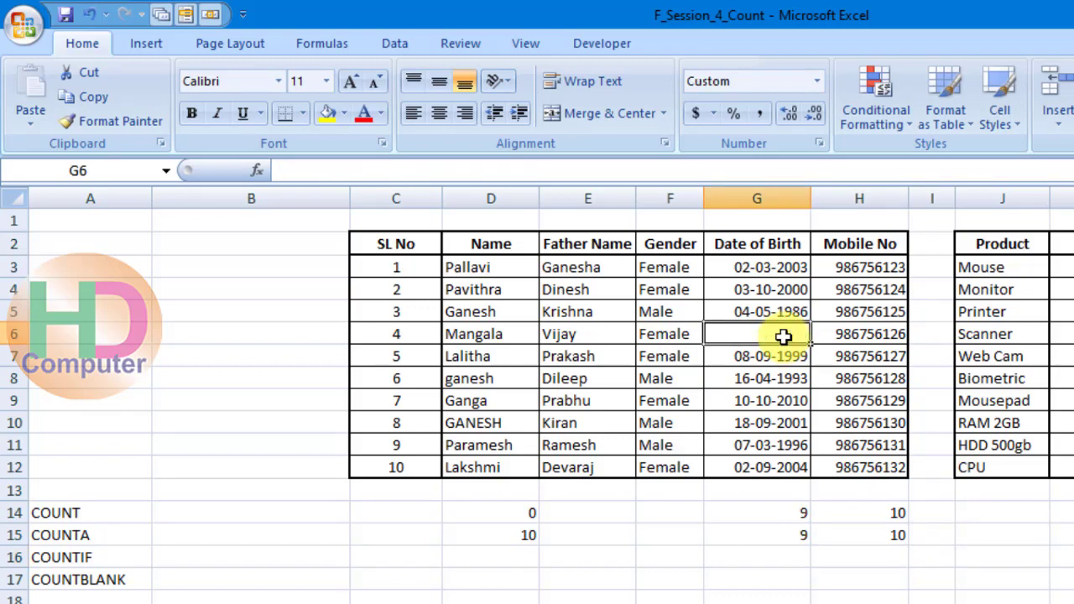
key("ctrl+z")
left_click(876, 345)
key("Delete")
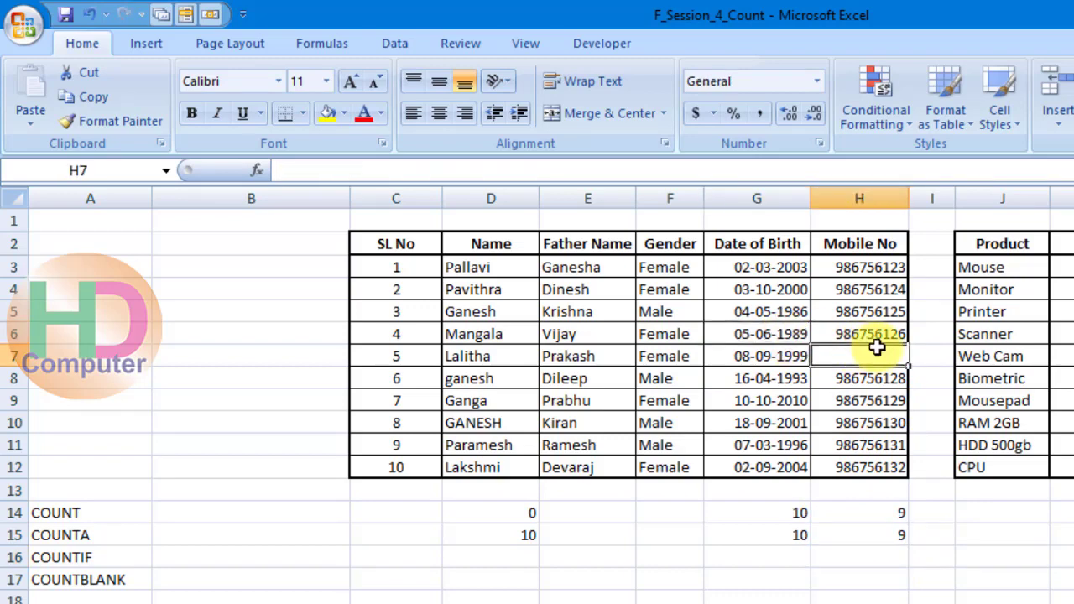
key("ctrl+z")
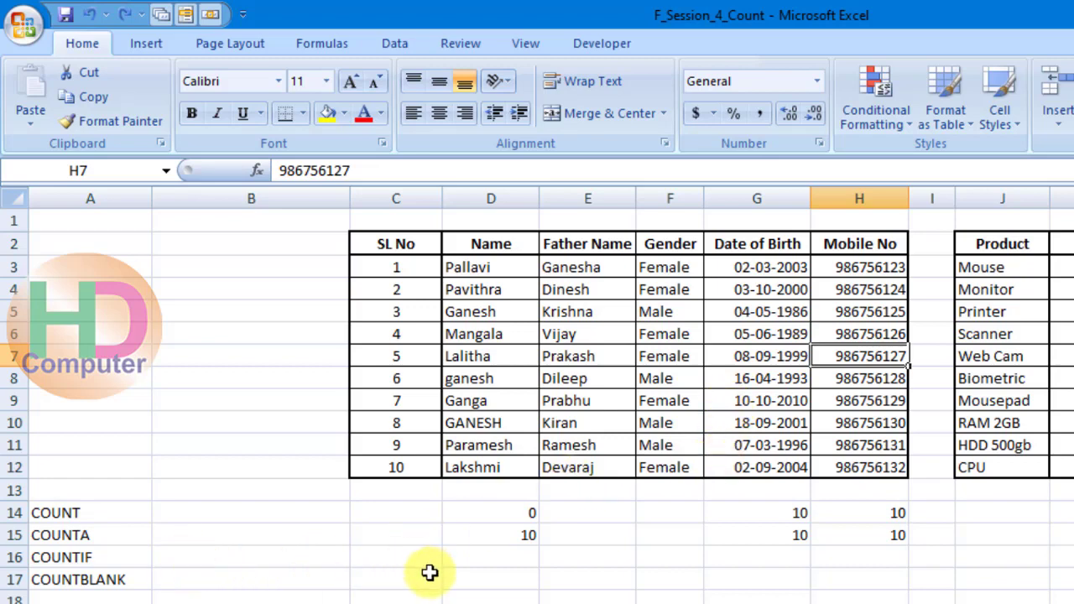
Enter =COUNTBLANK(D3:H12) in cell D17 to count the empty cells in the table from Name to Mobile No.
left_click(90, 564)
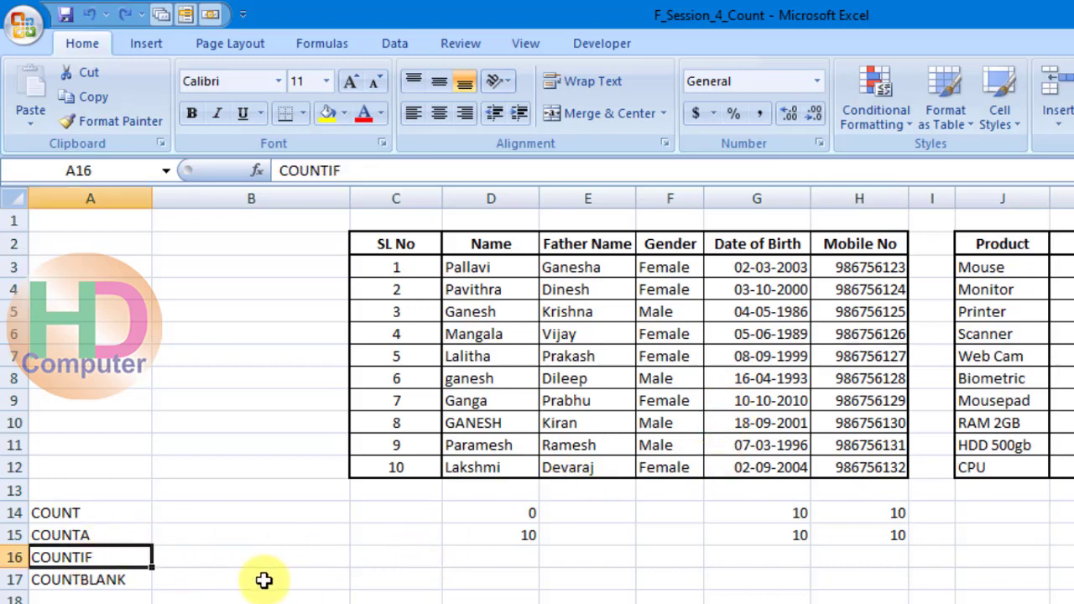
left_click(135, 580)
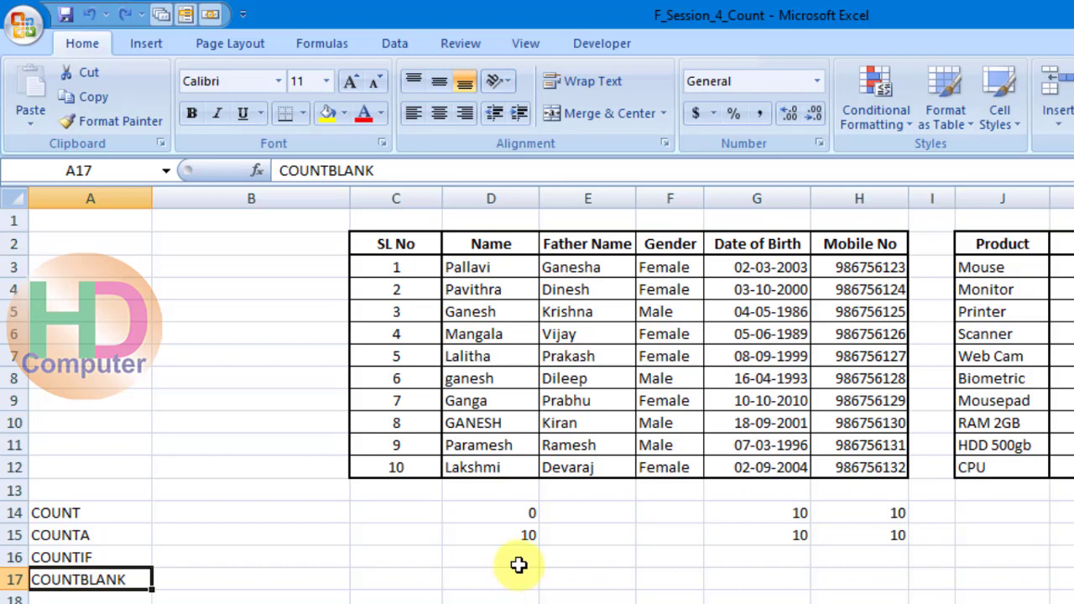
left_click(520, 579)
type("=count")
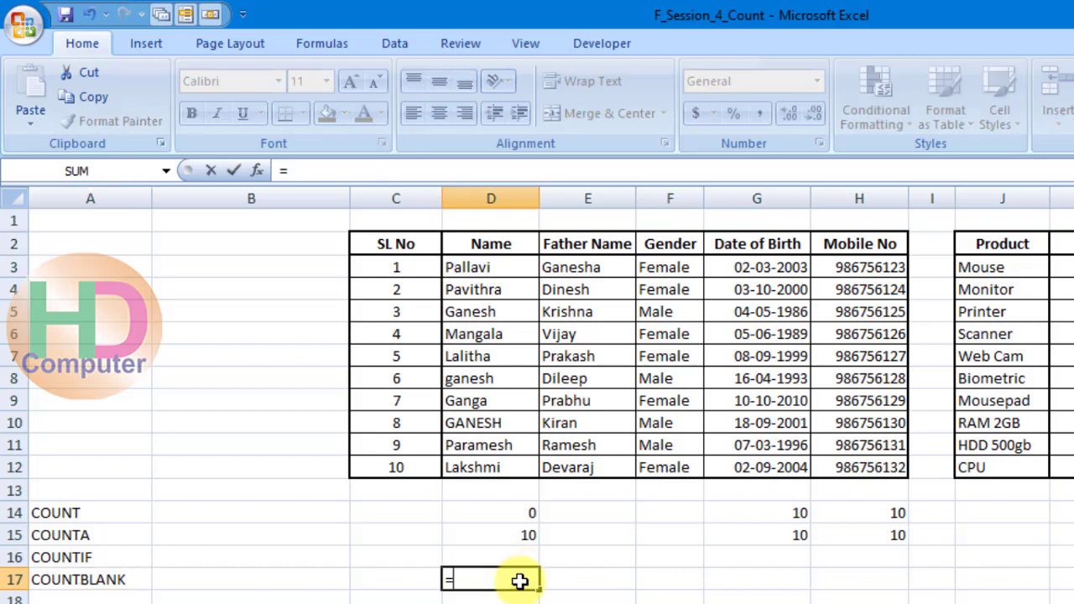
key("Down")
key("Down")
key("Tab")
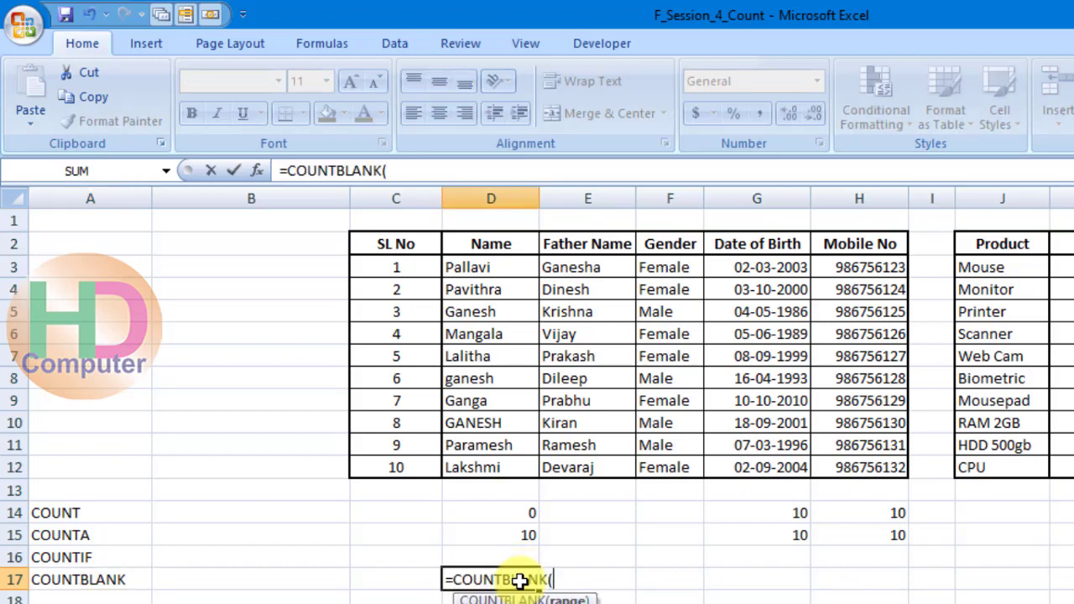
left_click_drag(490, 267, 841, 465)
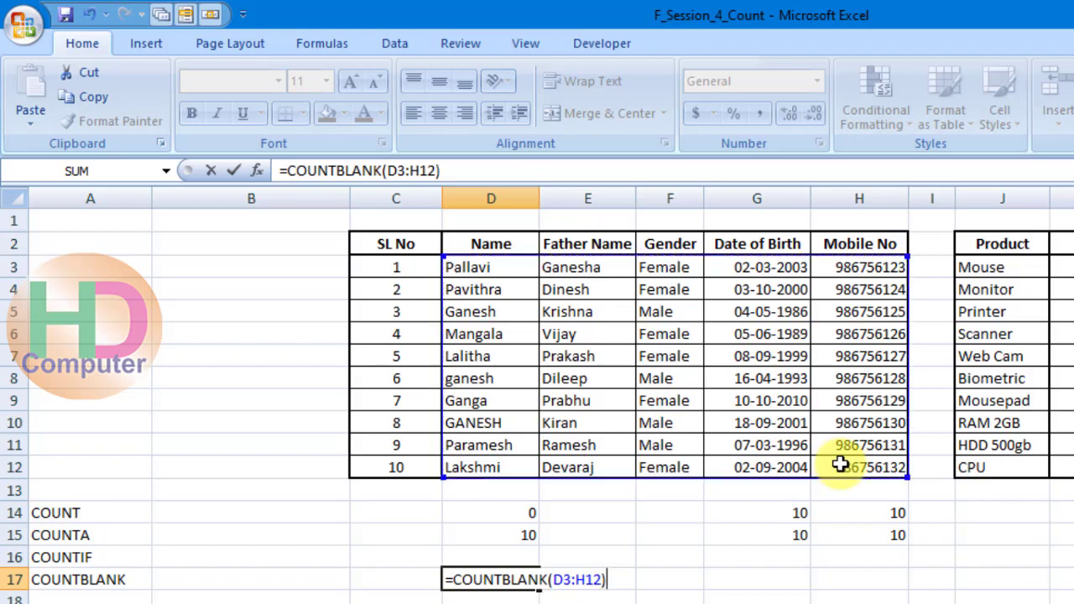
key("Return")
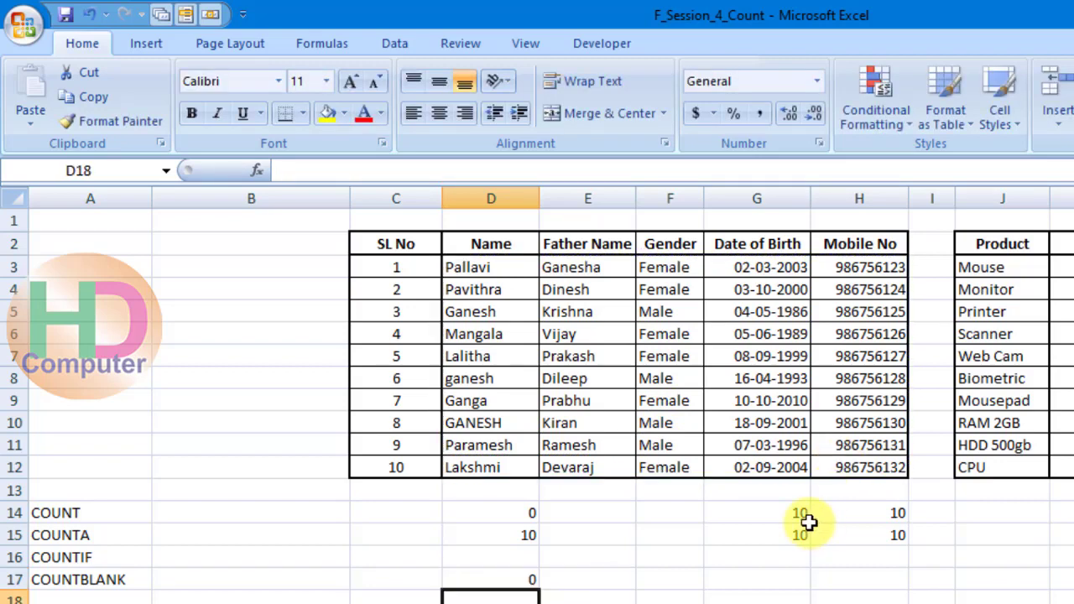
Clear cells E5, G10, H4 and D10 to test the COUNTBLANK formula in cell D17.
left_click(467, 571)
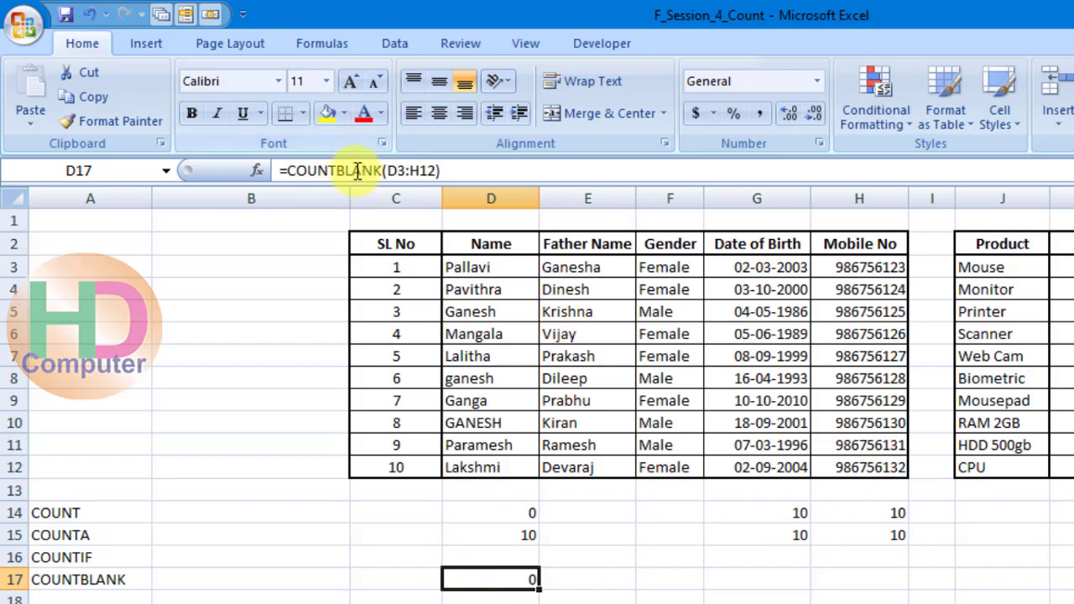
left_click(589, 313)
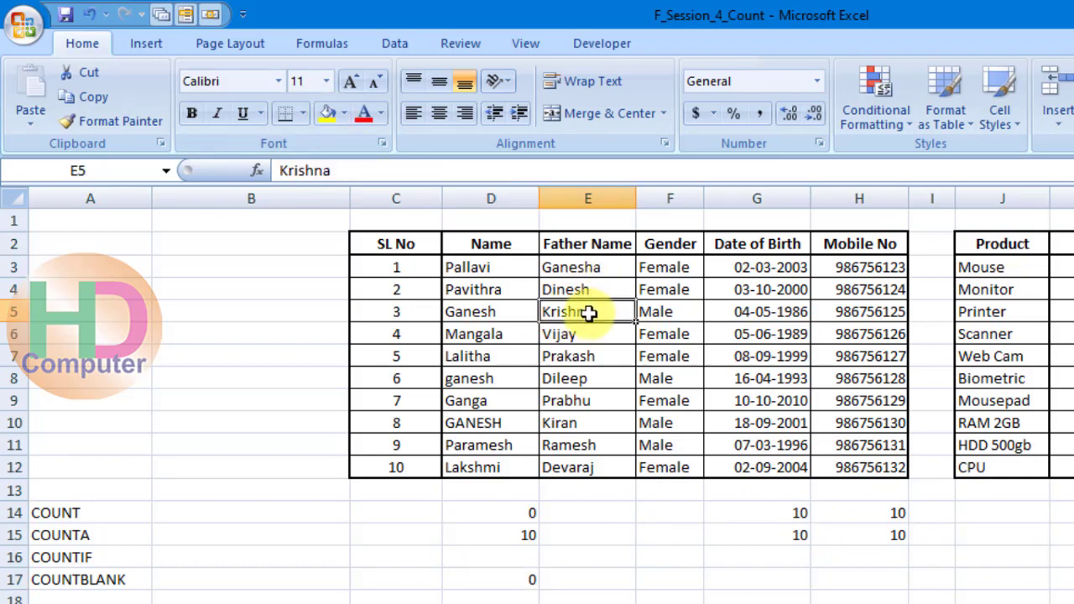
key("Delete")
left_click(727, 415)
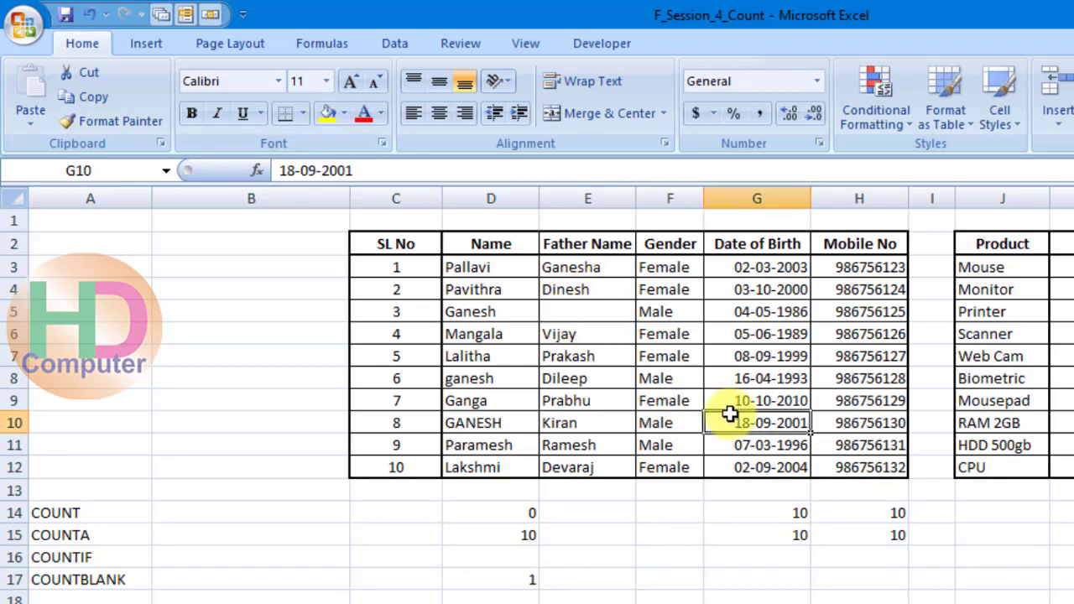
key("Delete")
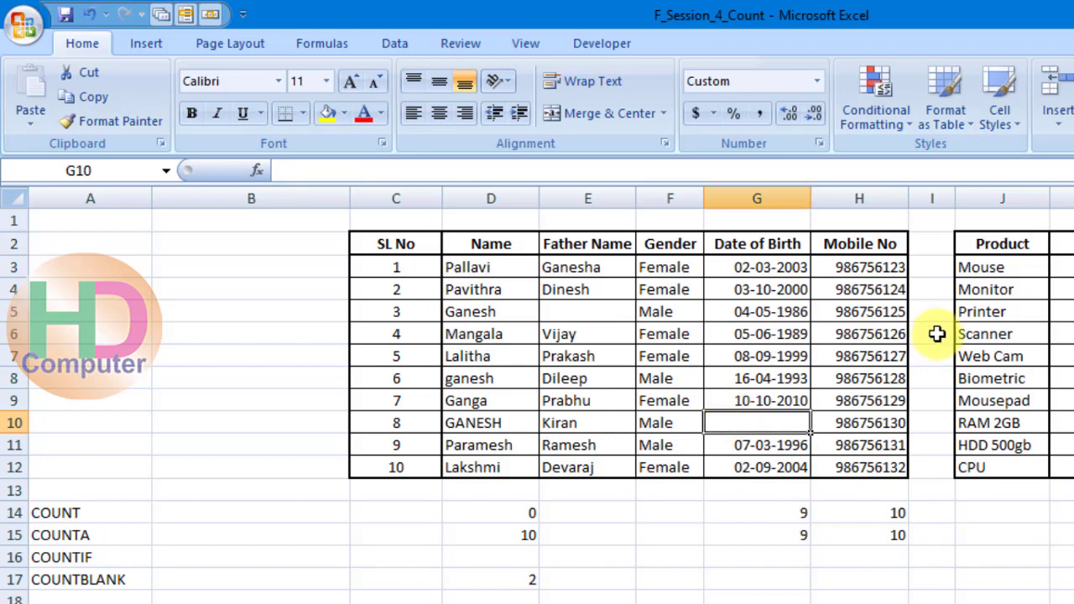
left_click(877, 292)
key("Delete")
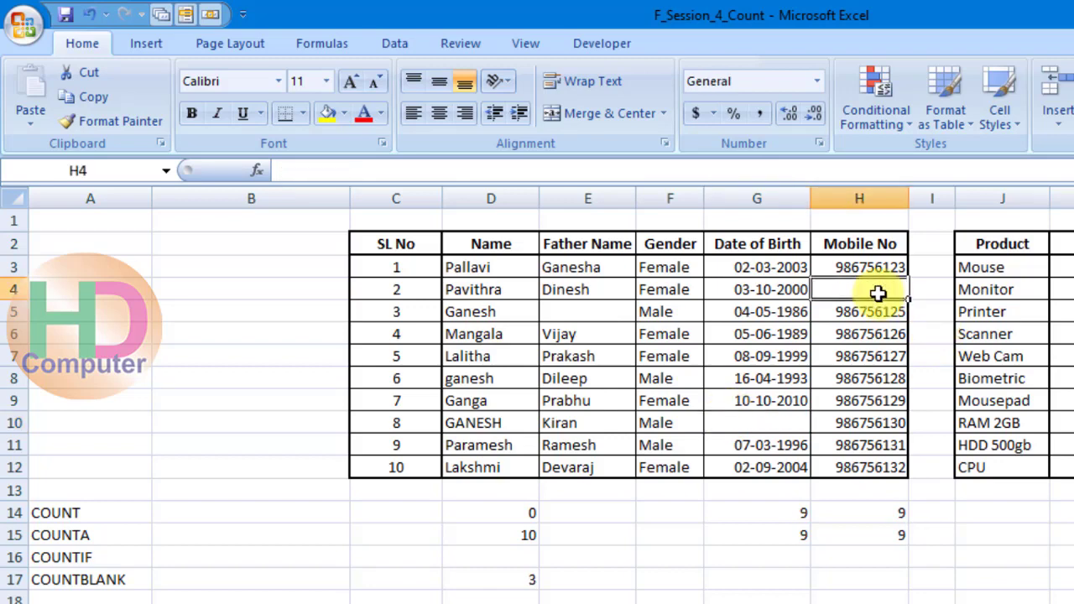
left_click(514, 577)
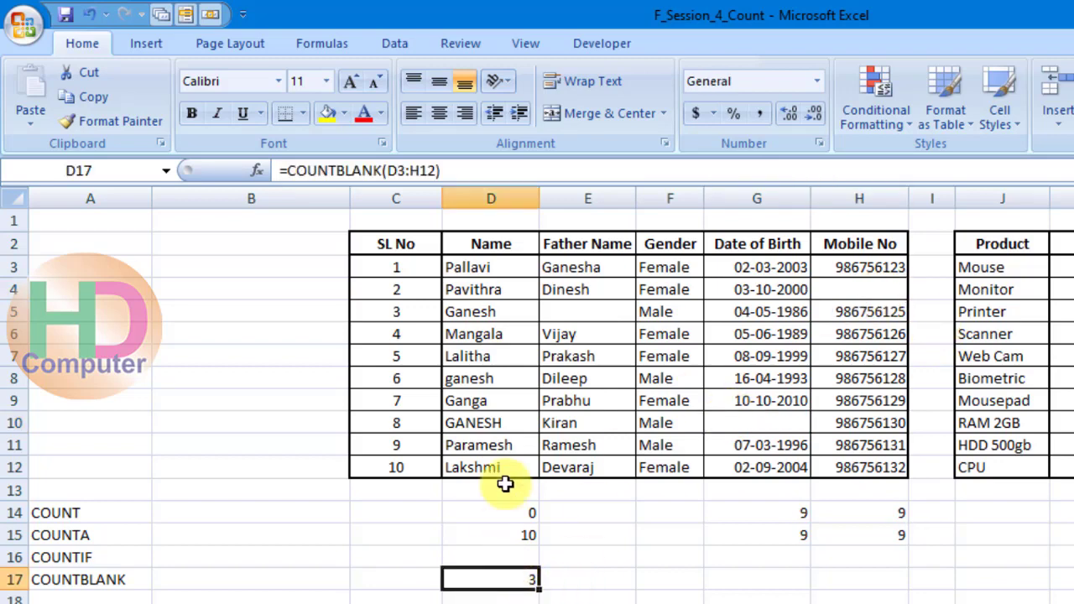
left_click(495, 416)
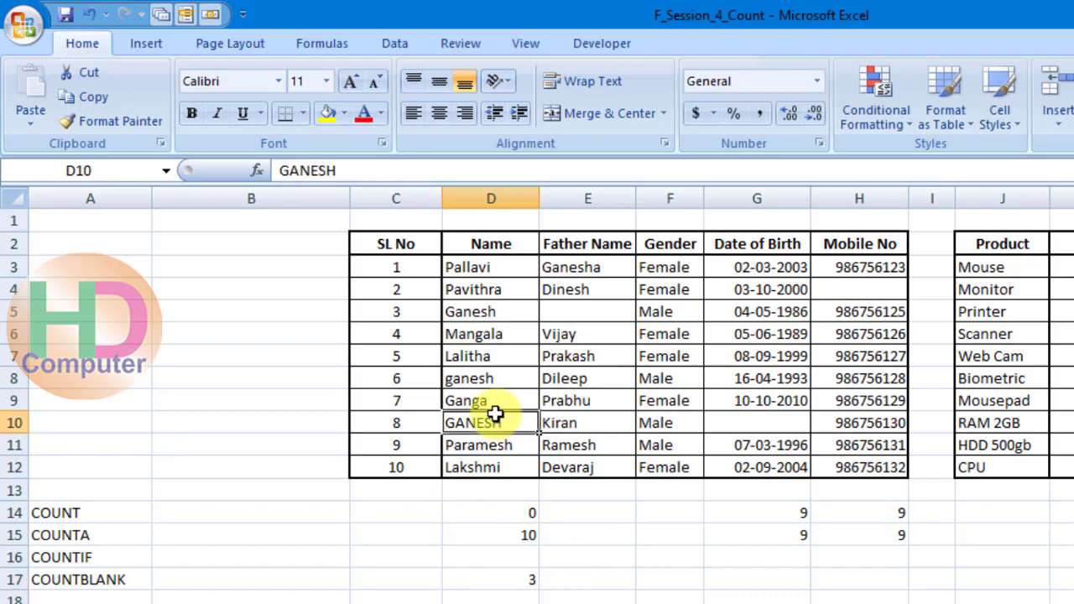
key("Delete")
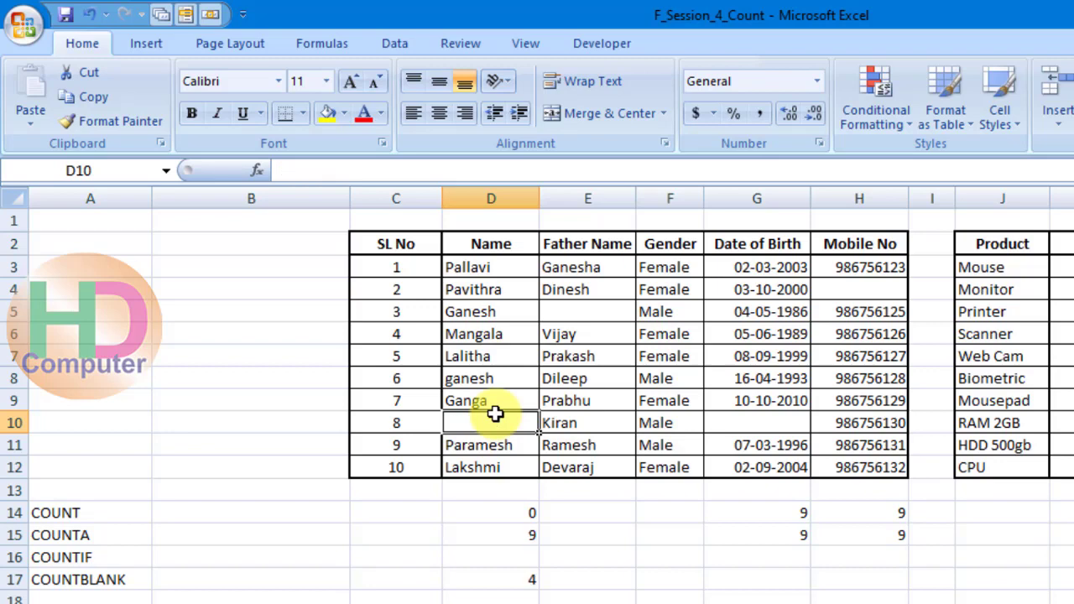
left_click(522, 580)
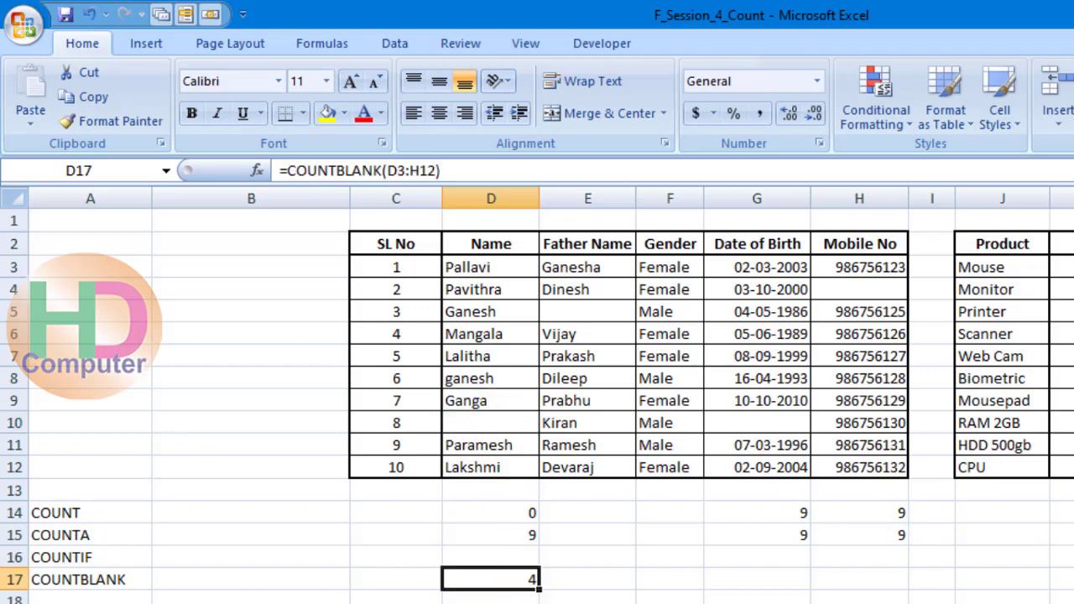
Undo the deletions in cells D10, H4, G10 and E5, and the COUNTBLANK entry in cell D17.
key("ctrl+z")
key("ctrl+z")
key("ctrl+z")
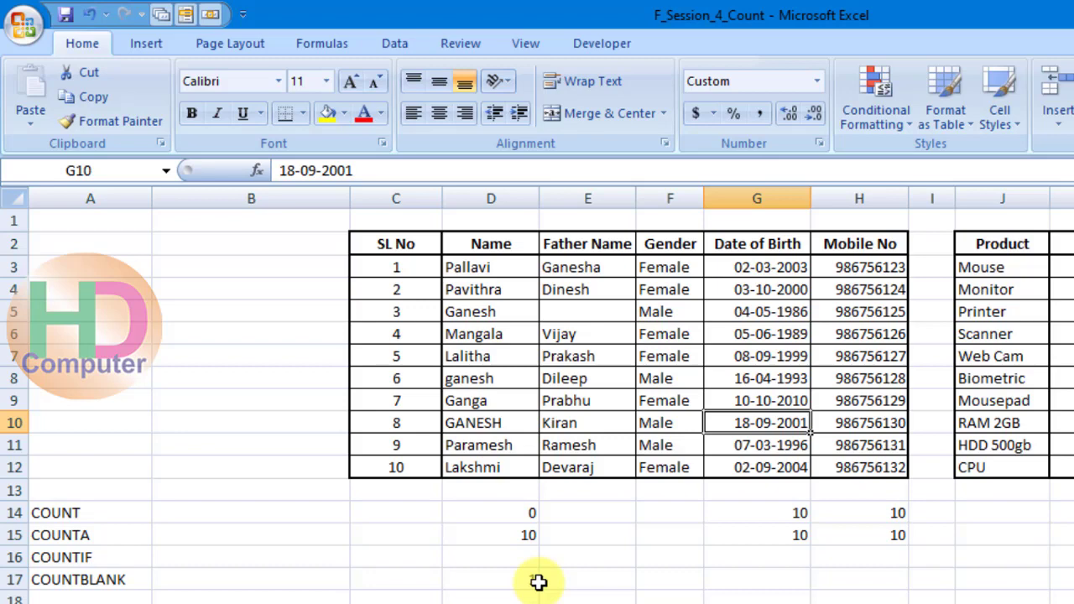
key("ctrl+z")
Start a COUNTIF formula in cell D16 with D3:E12, the Name and Father Name columns, as its range.
left_click(538, 581)
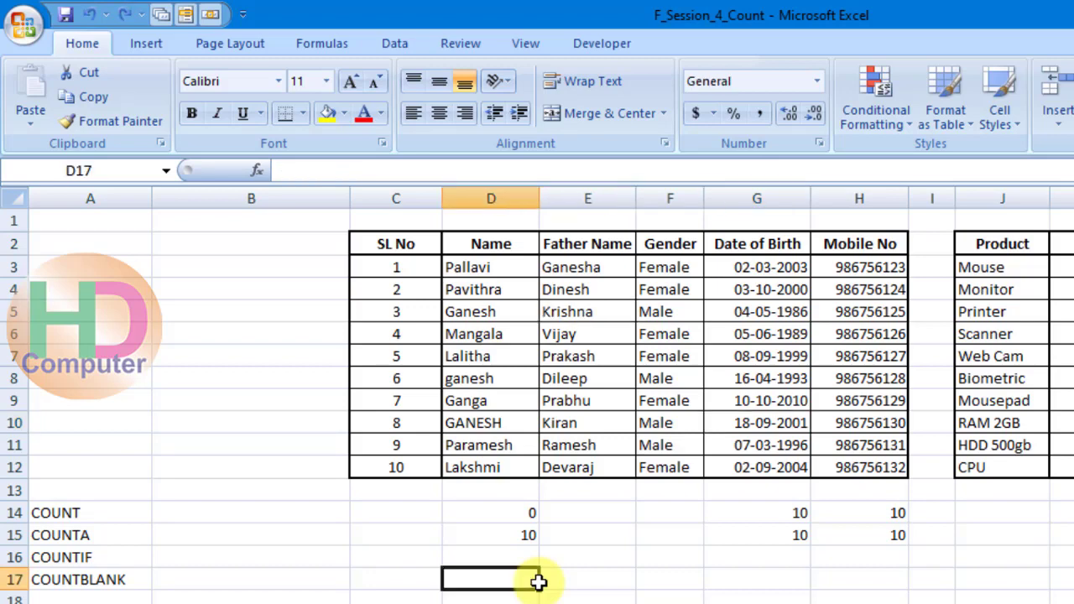
key("Up")
type("=co")
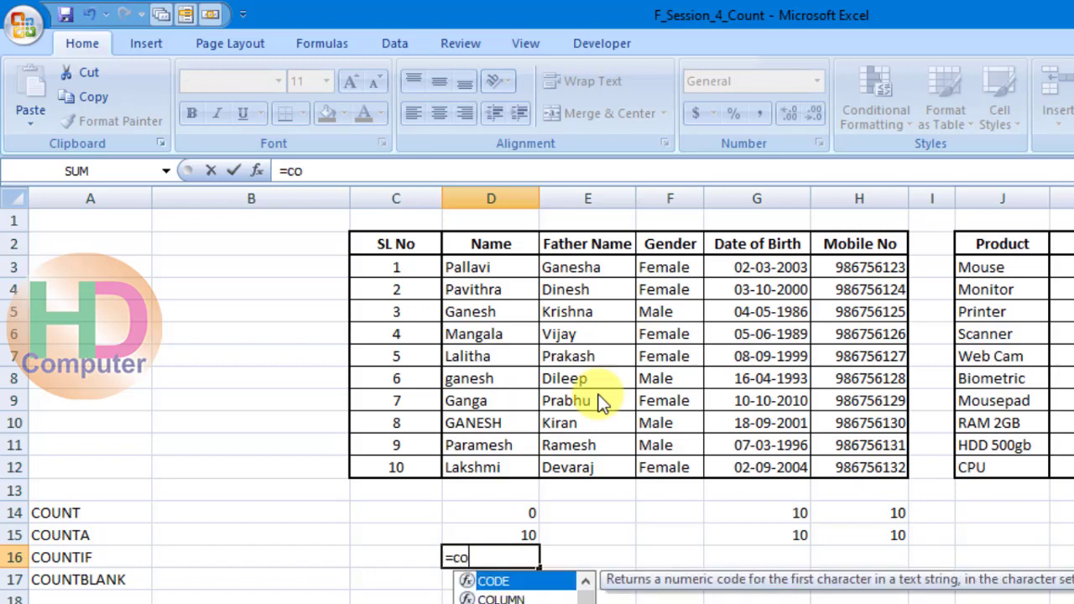
type("untif")
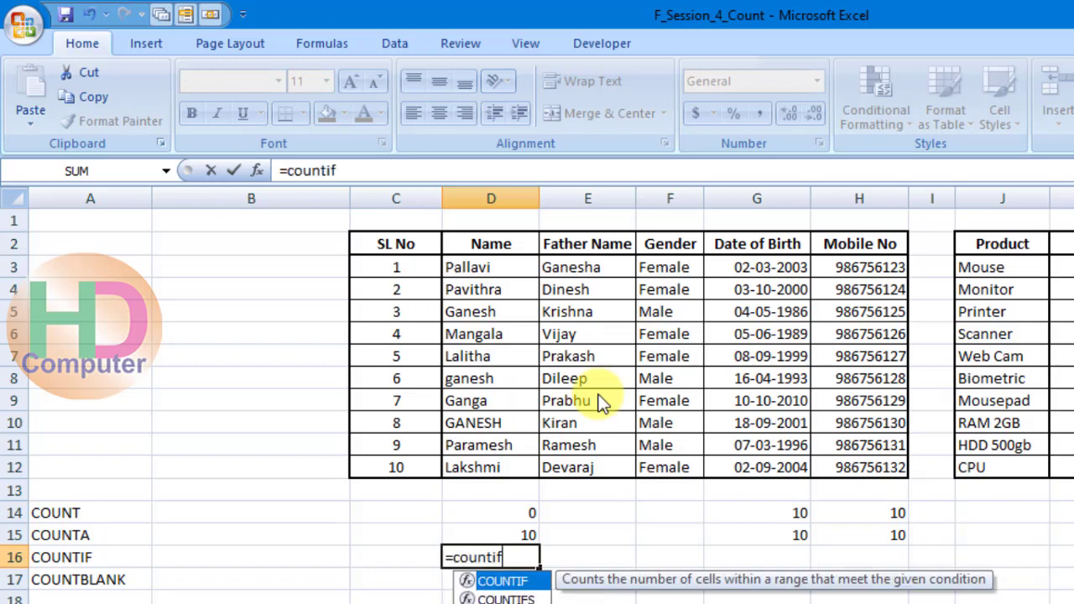
key("Tab")
left_click(489, 267)
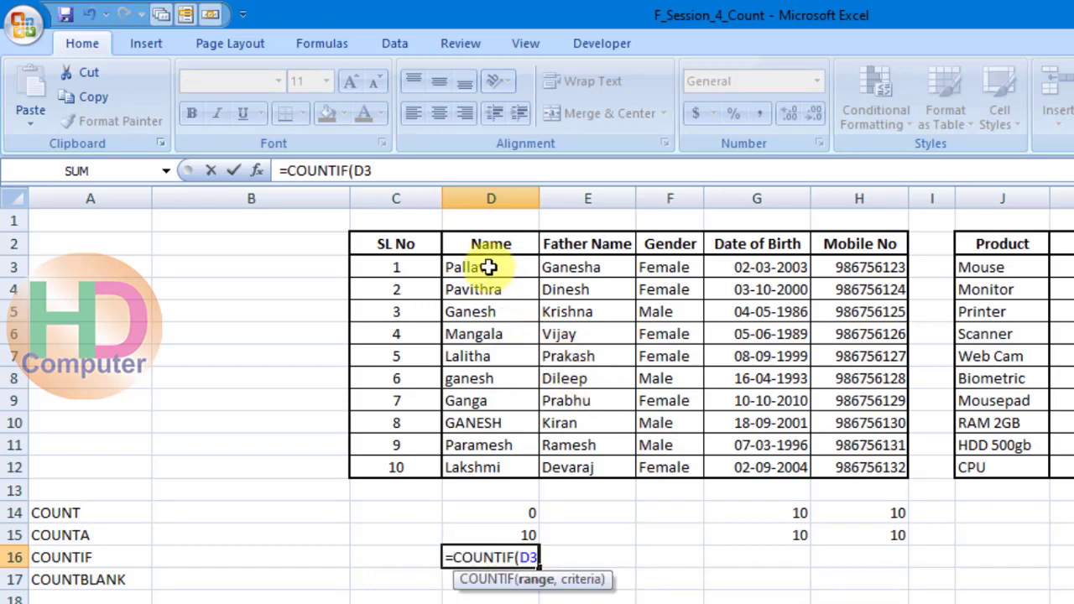
left_click_drag(489, 267, 593, 468)
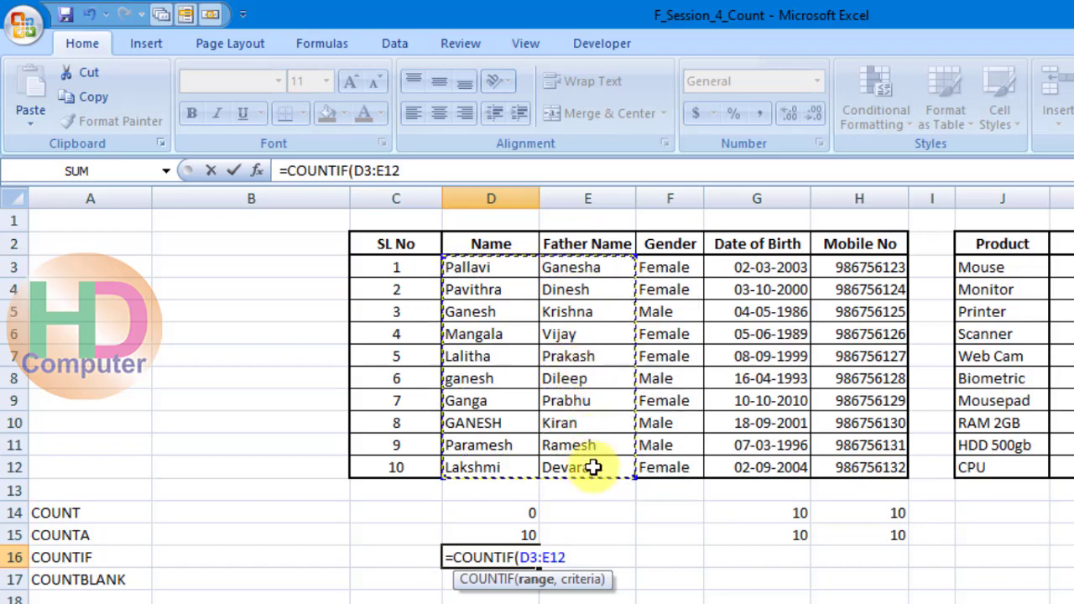
type(")")
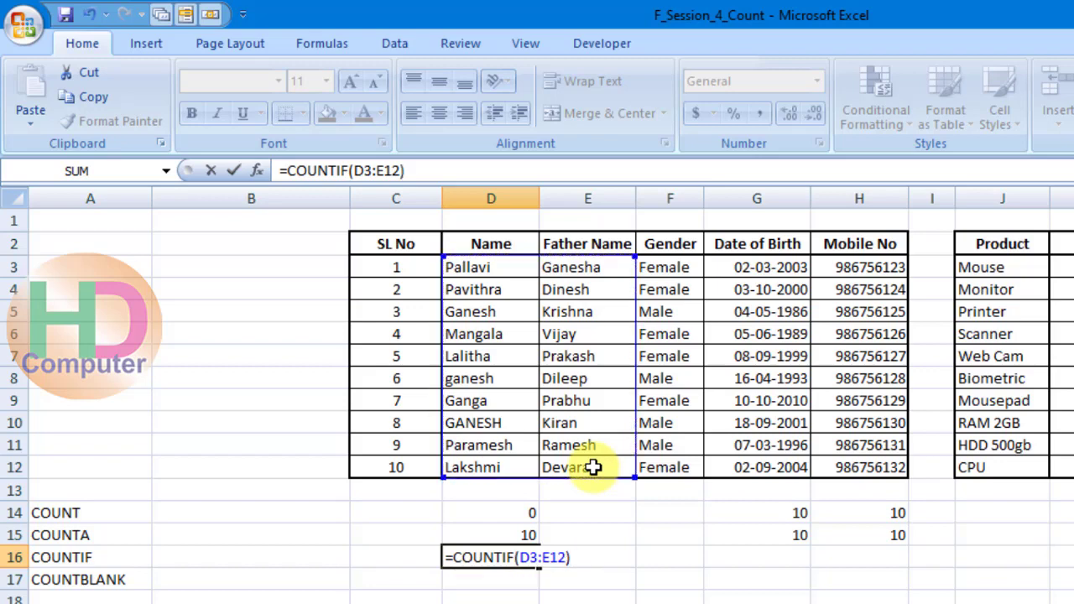
key("BackSpace")
type(",")
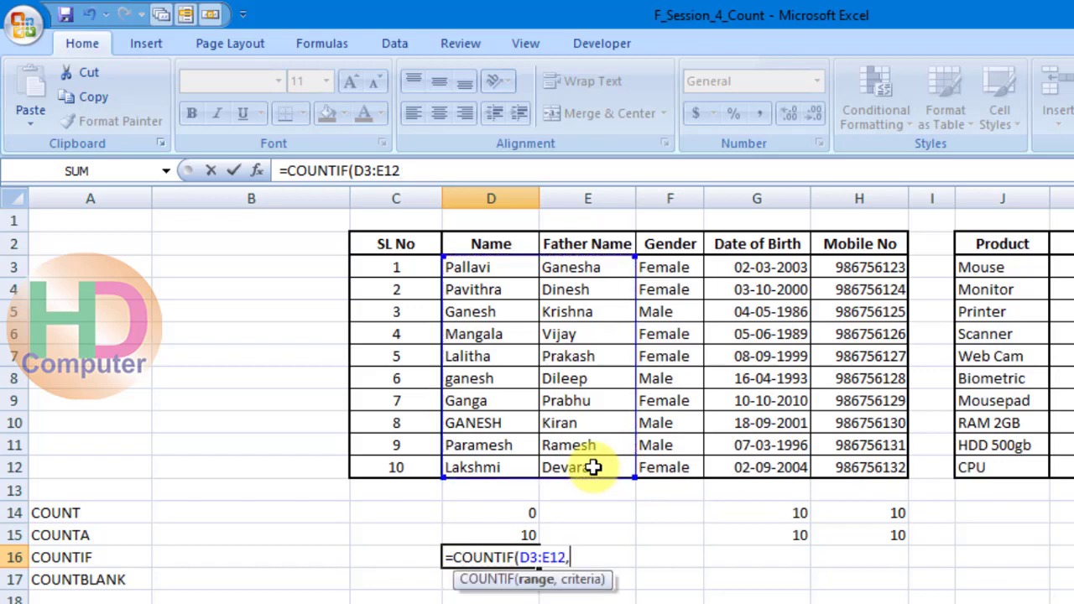
Complete the COUNTIF formula in D16 with the name from cell D5 as quoted text criterion, and check it against the Name column.
type("\"")
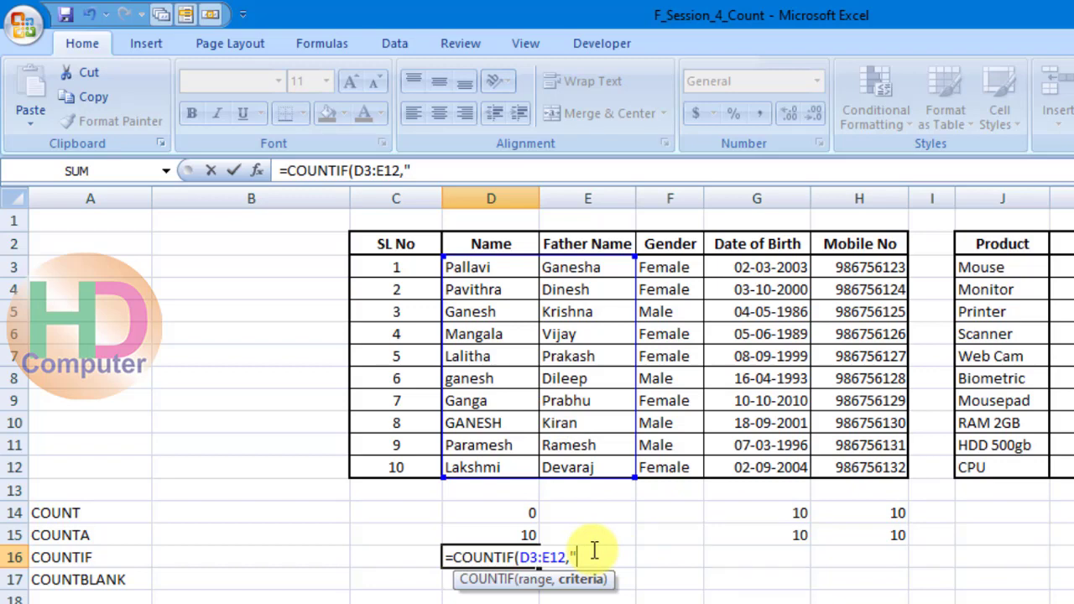
type("Ganesh")
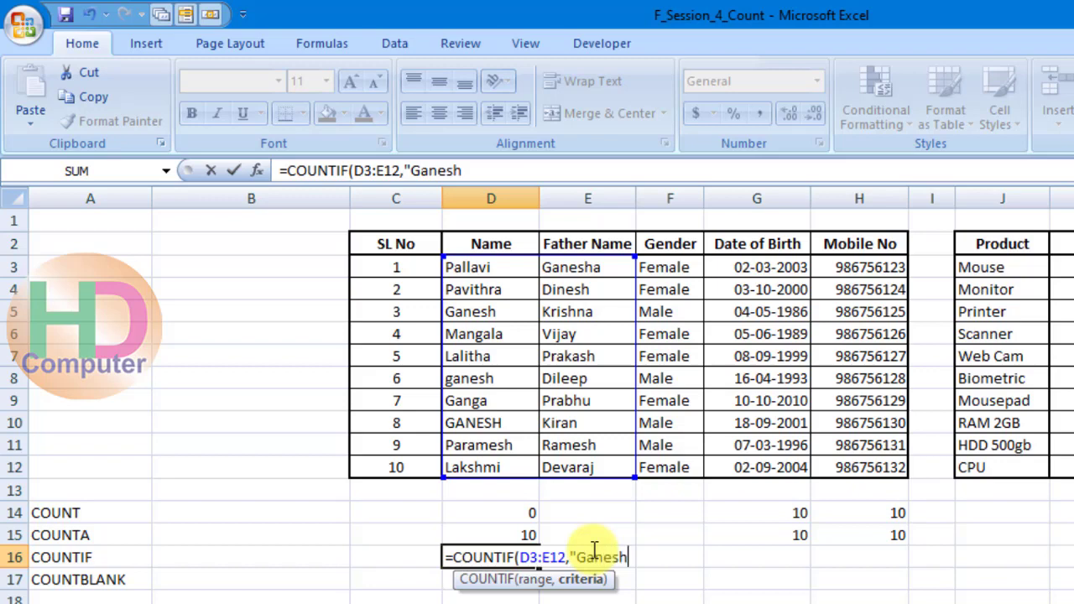
type("\")")
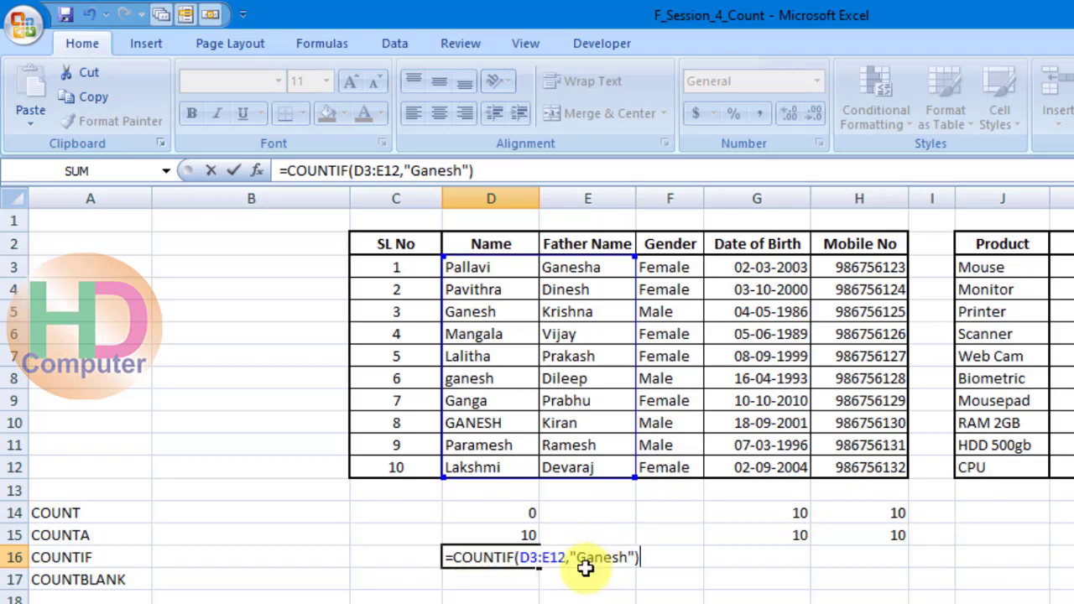
left_click_drag(577, 557, 629, 557)
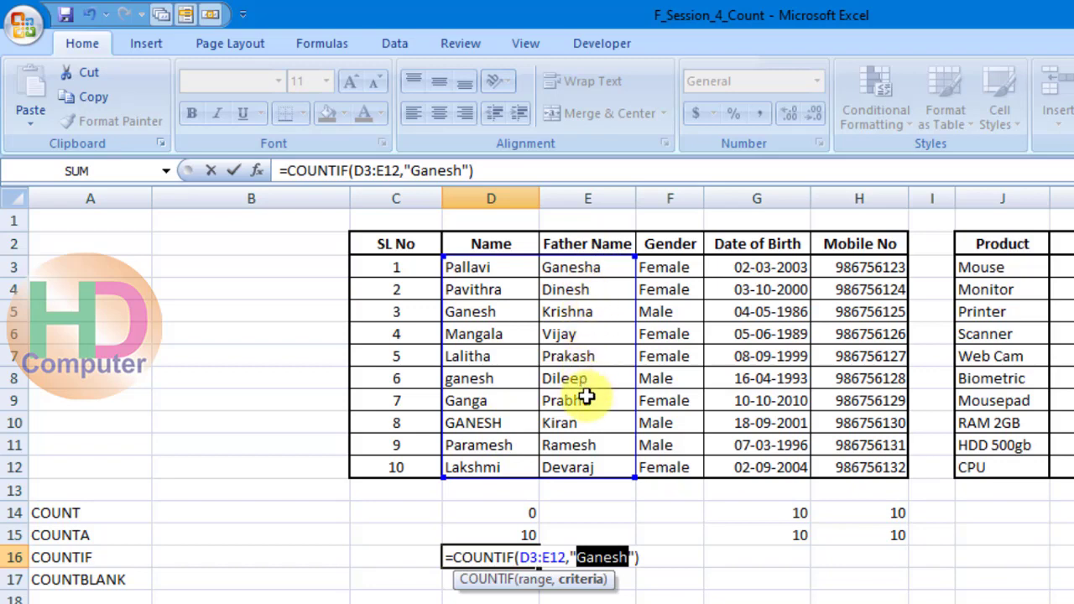
left_click(639, 559)
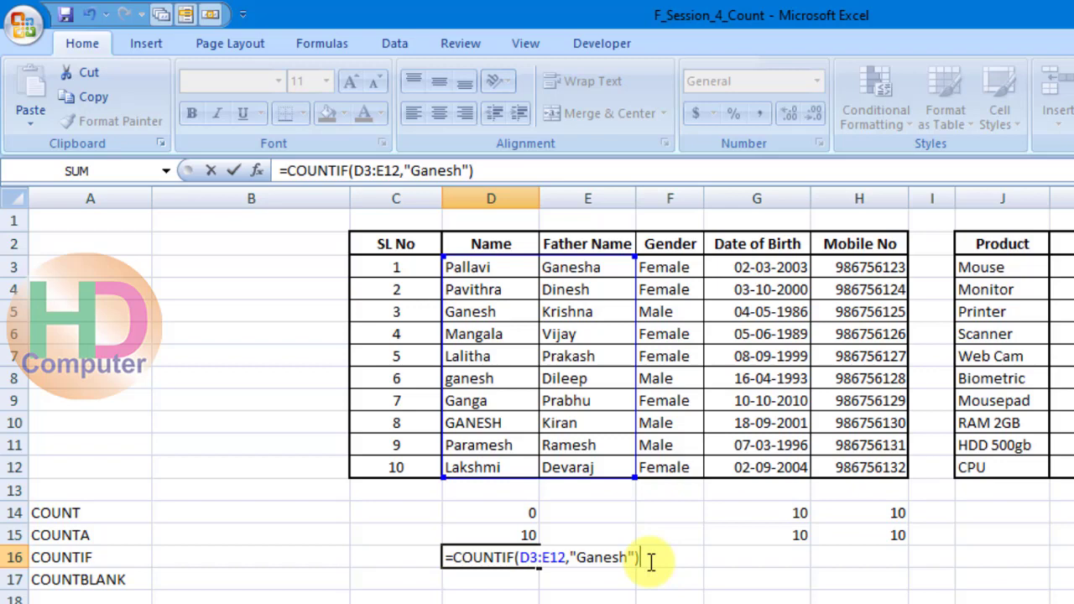
key("Return")
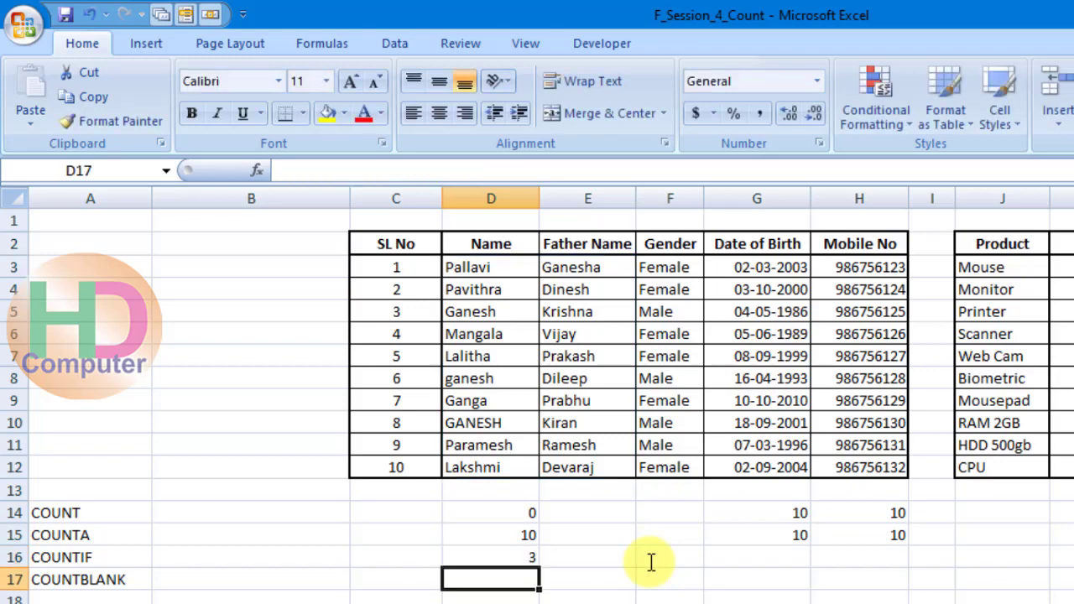
left_click(526, 552)
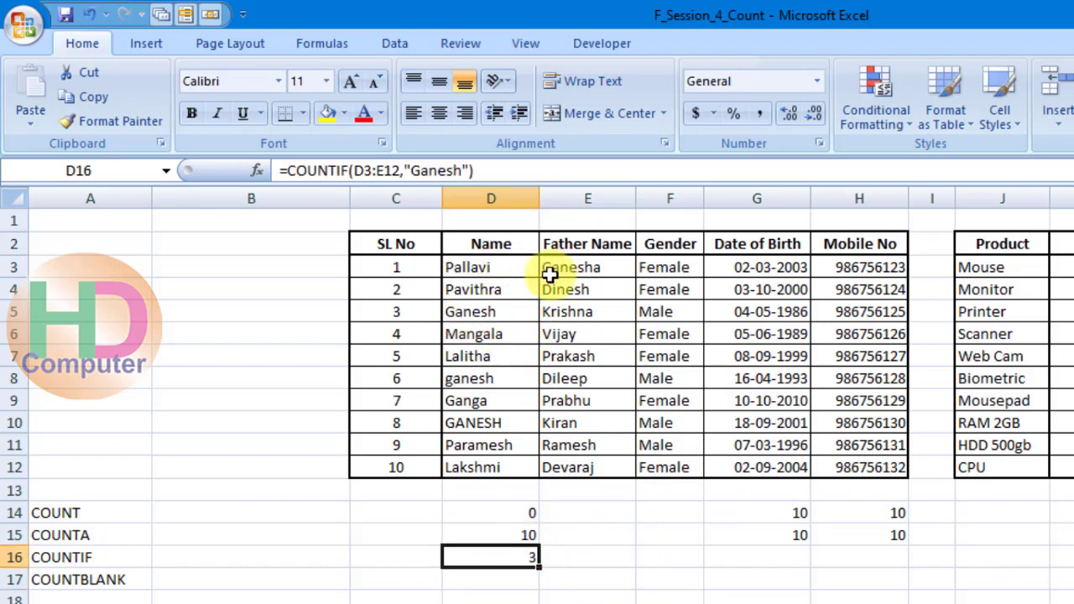
left_click(512, 312)
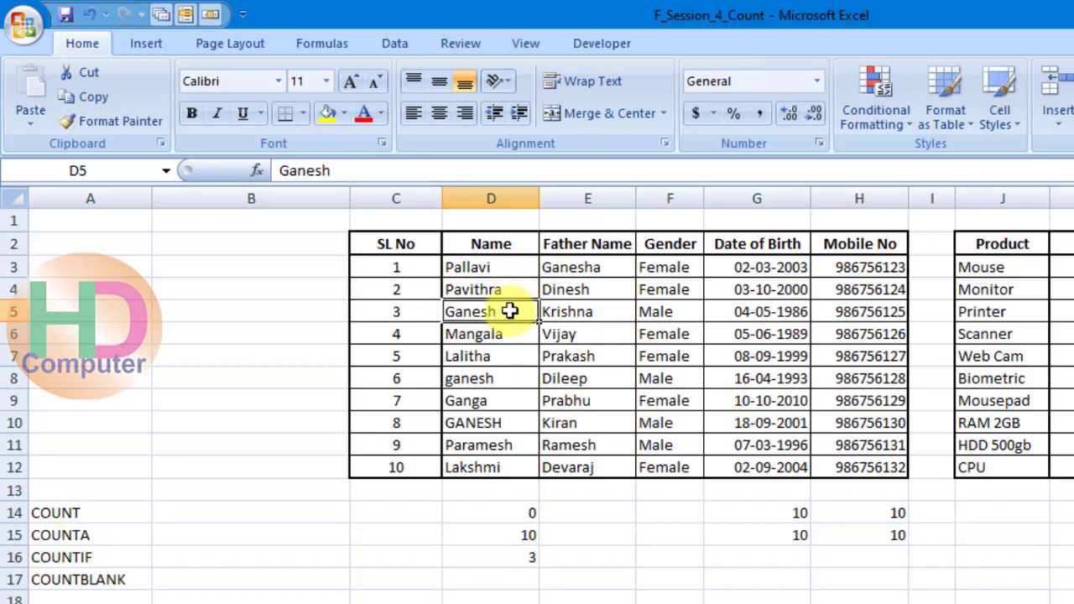
Compare the letter case of the matching names in cells D5, D8 and D10 of the Name column.
left_click(510, 379)
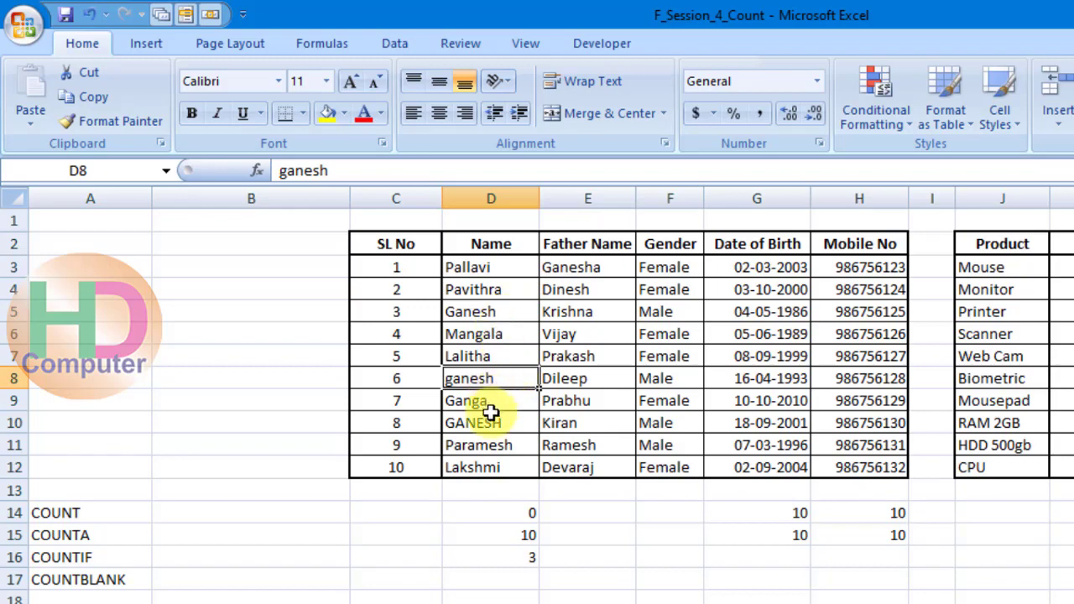
left_click(508, 309)
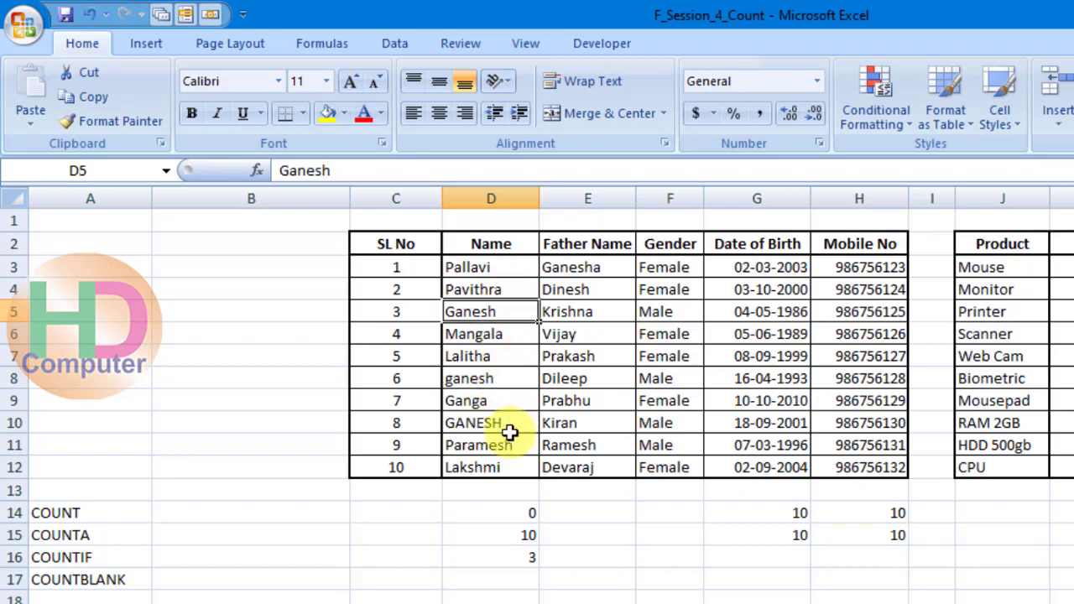
left_click(509, 382)
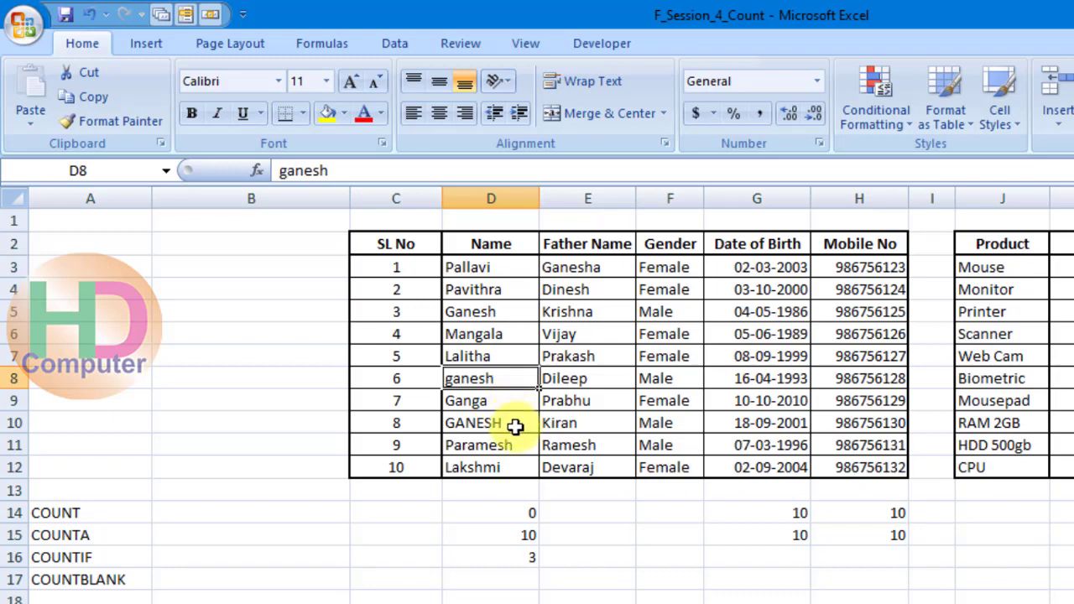
left_click(514, 426)
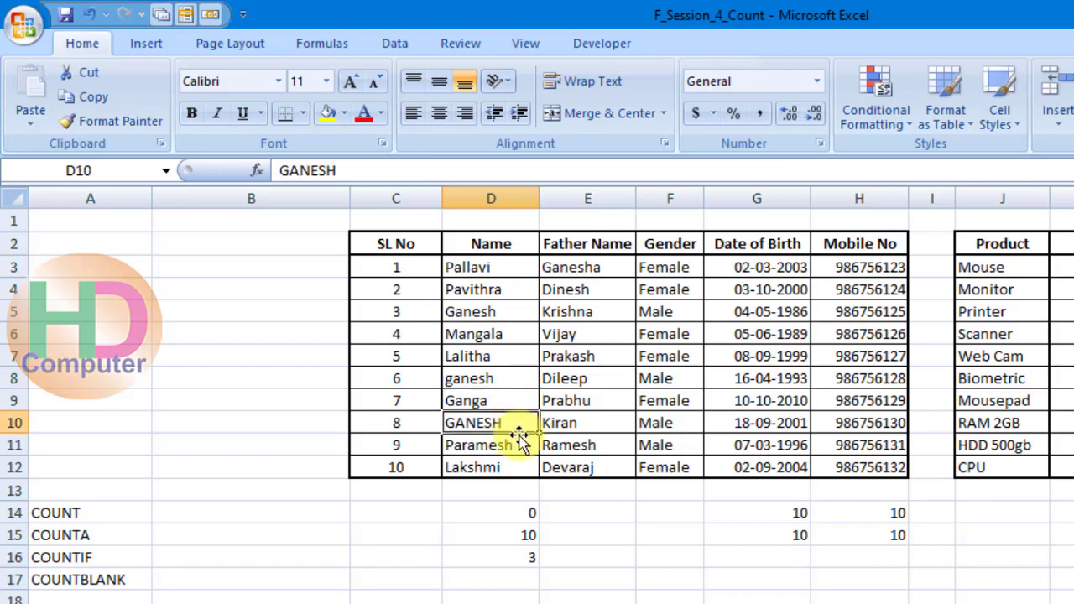
Replace the quoted text criterion of the COUNTIF formula in D16 with the name from cell D7.
left_click(527, 560)
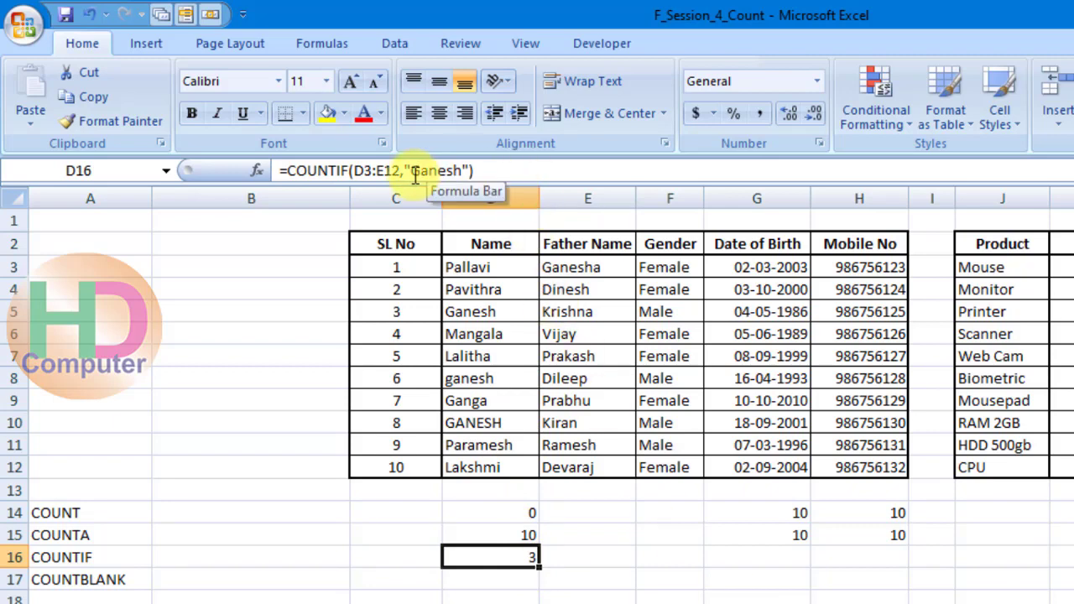
left_click_drag(412, 172, 461, 170)
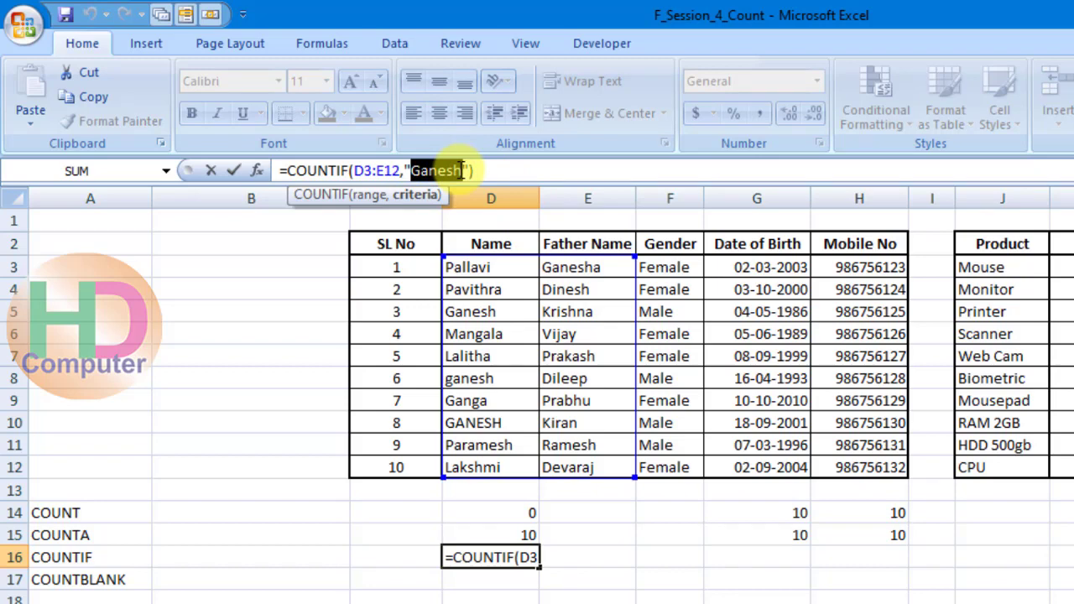
type("L")
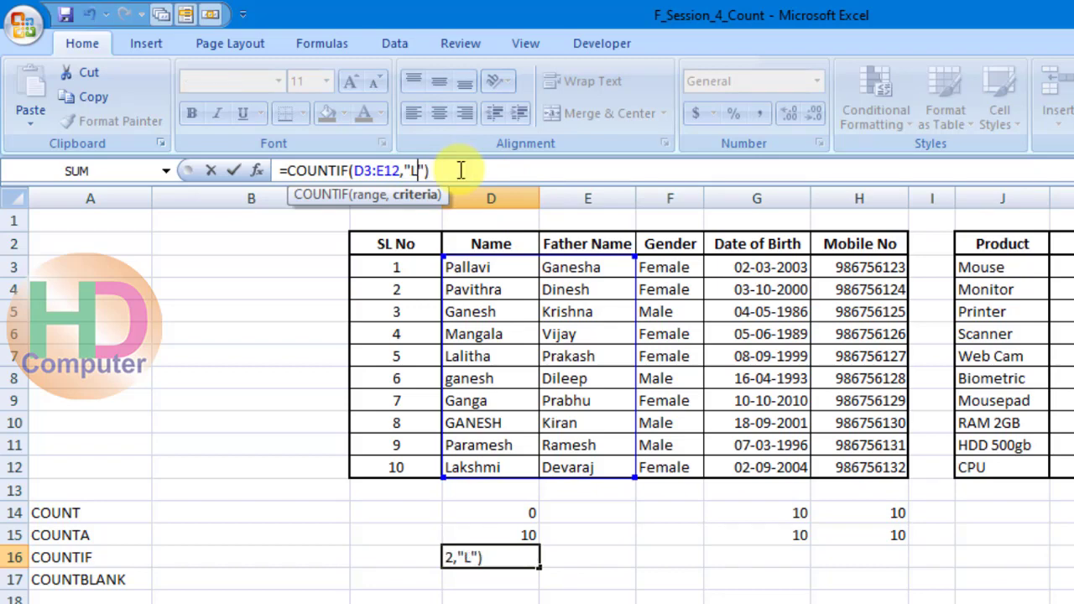
type("alitha")
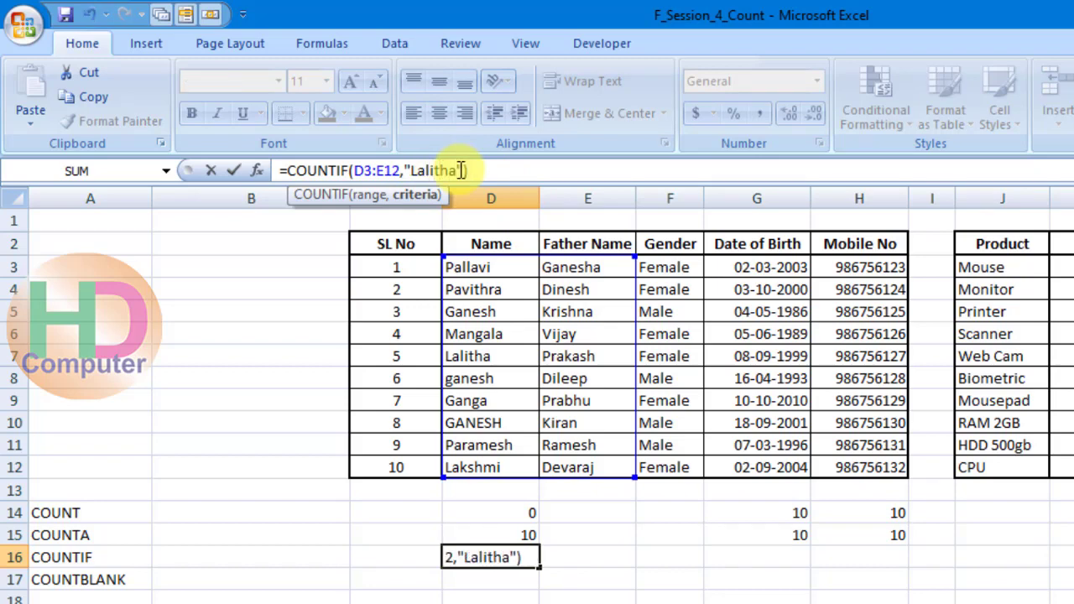
left_click(481, 170)
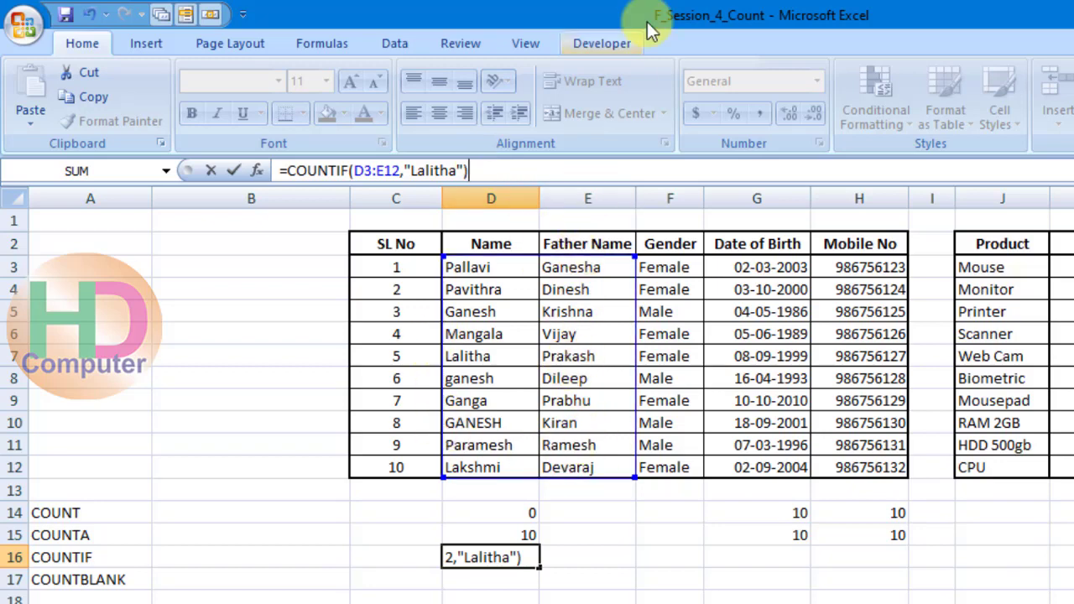
key("Return")
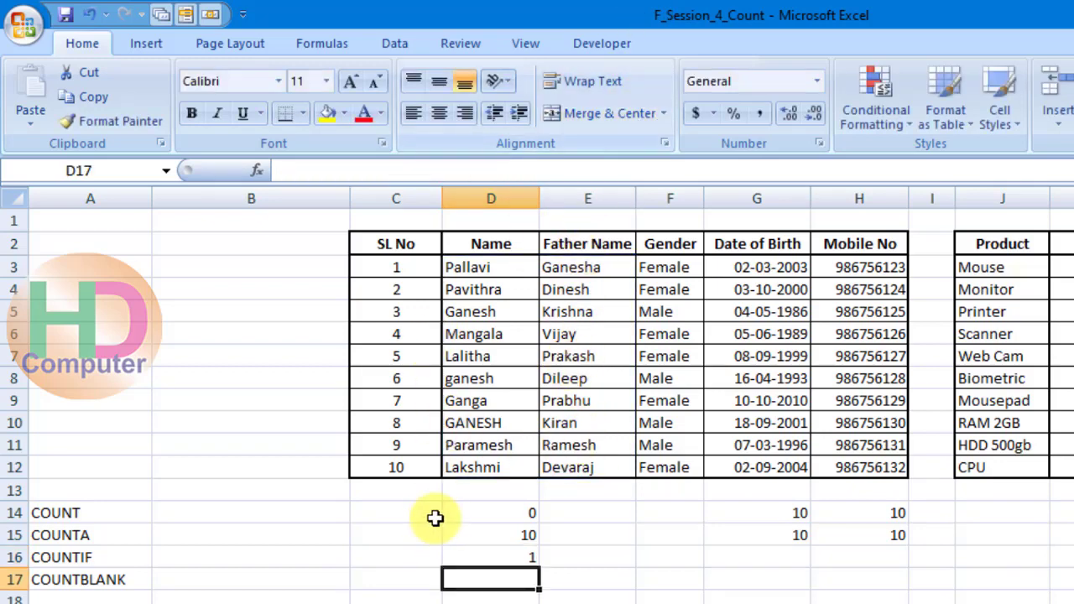
Examine the range and the quoted criterion of the COUNTIF formula in cell D16, leaving the formula as entered.
left_click(484, 557)
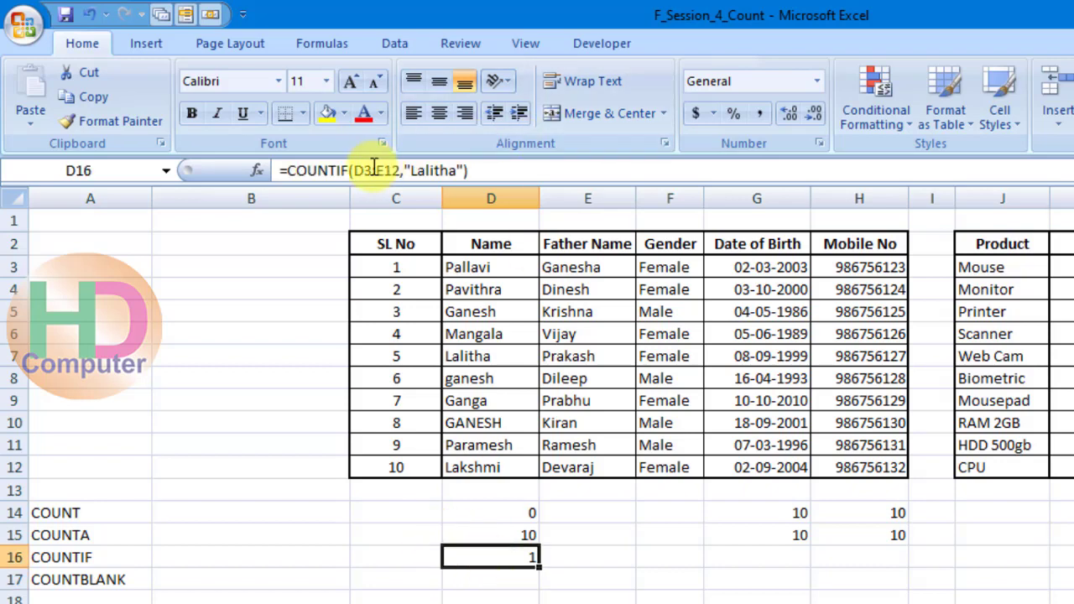
left_click_drag(354, 170, 443, 171)
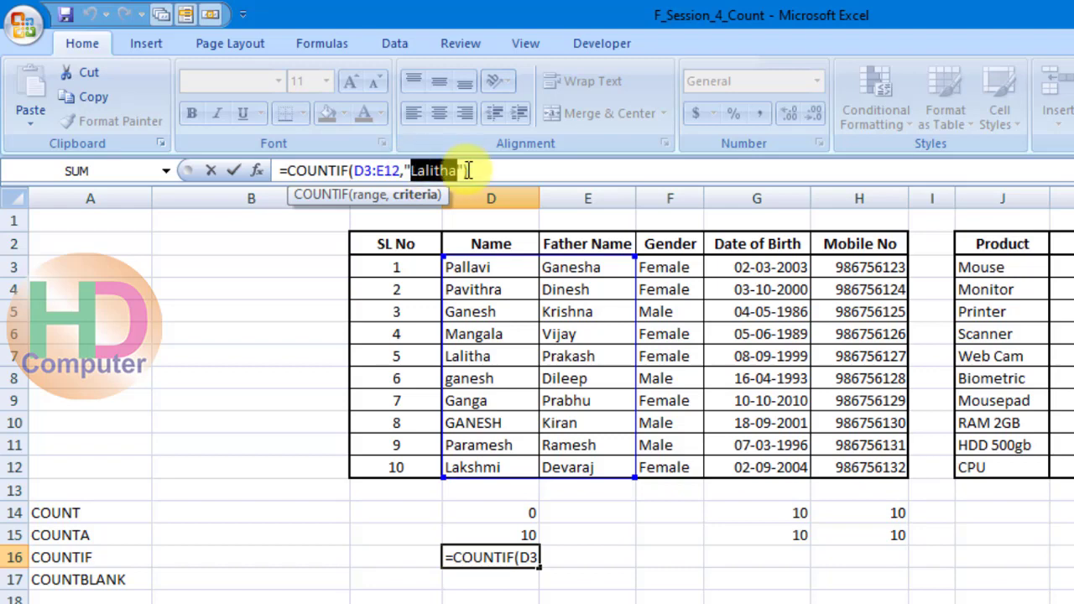
left_click(469, 170)
key("Return")
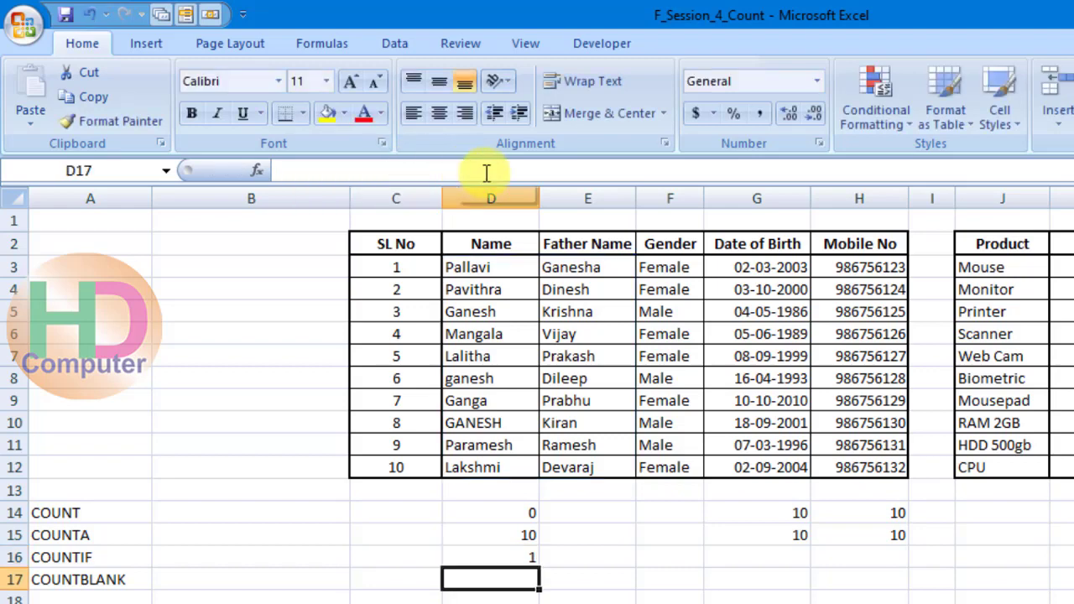
left_click(516, 554)
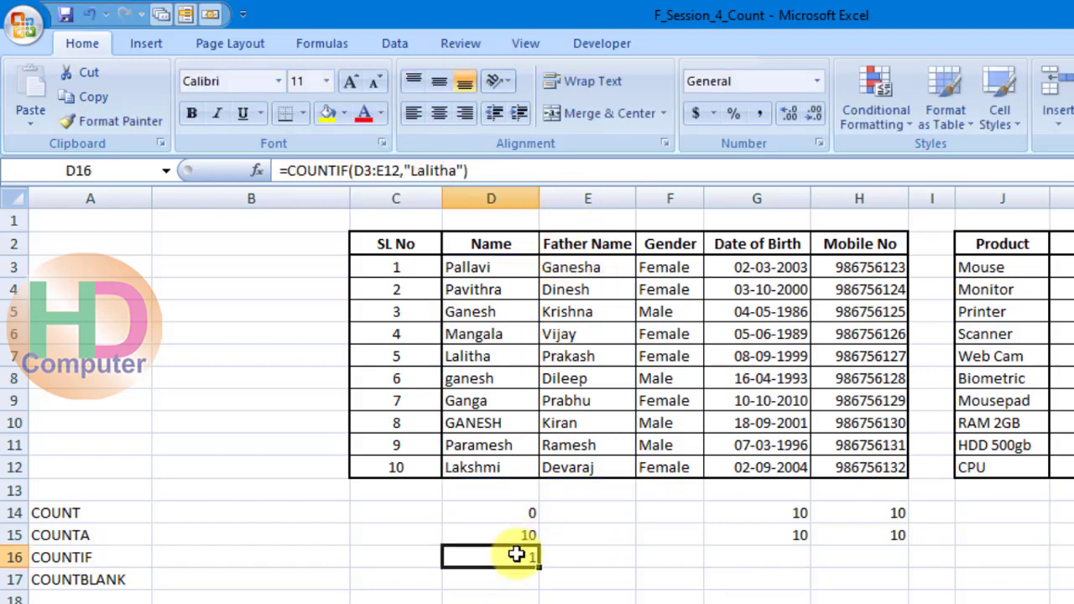
left_click_drag(414, 170, 461, 171)
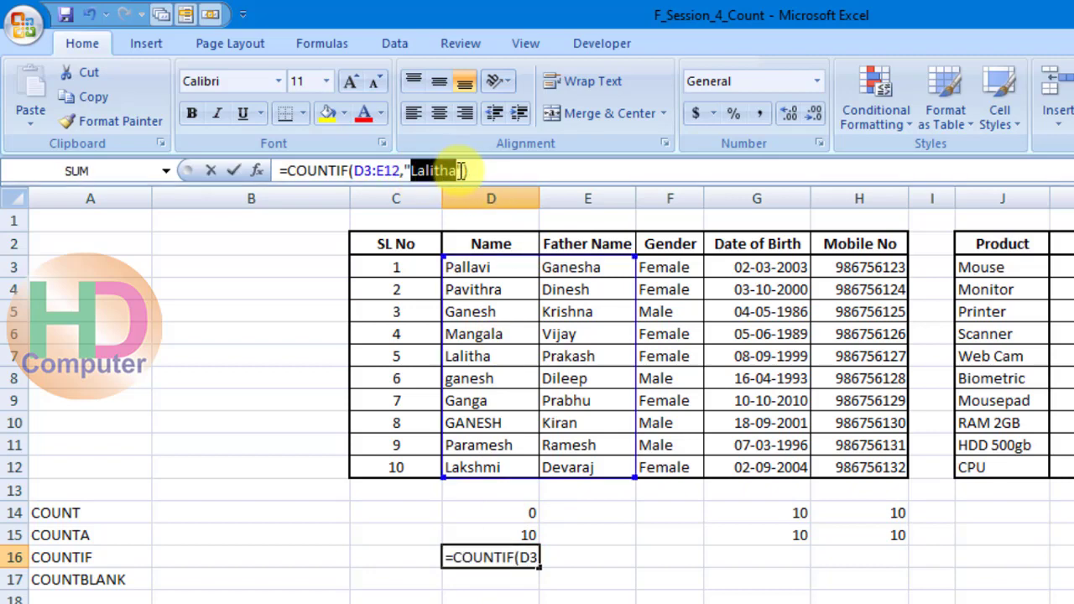
left_click(475, 170)
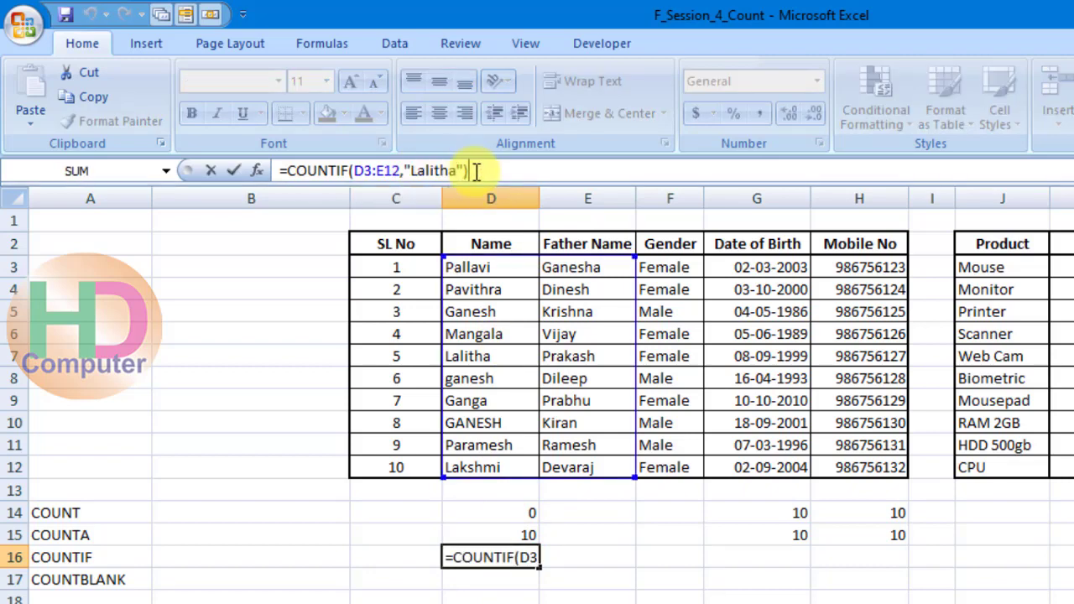
key("Return")
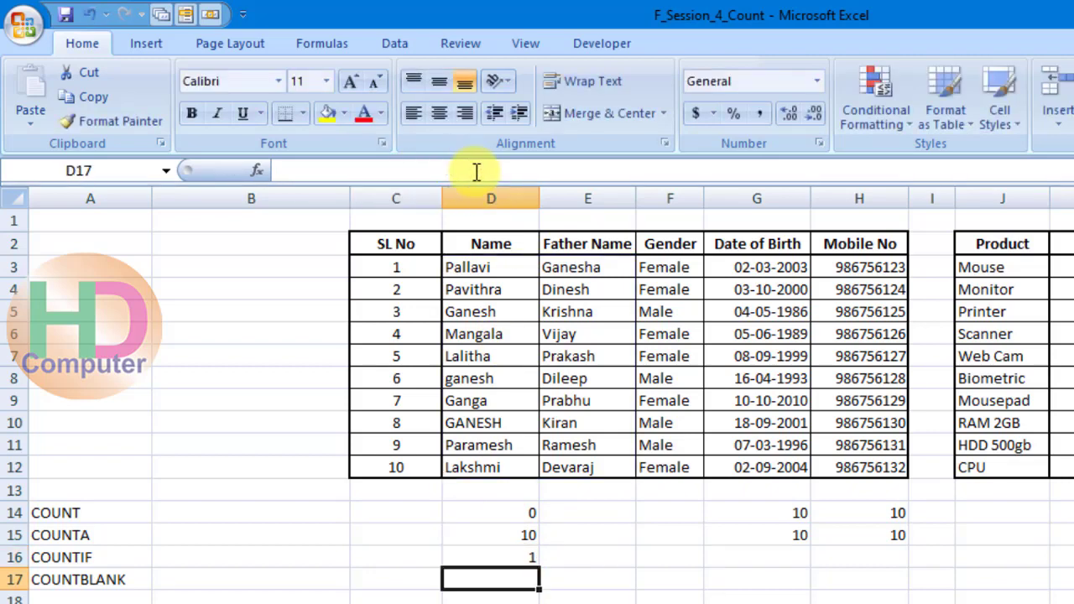
Start a Data Validation rule for cell E16 that allows a List.
left_click(565, 555)
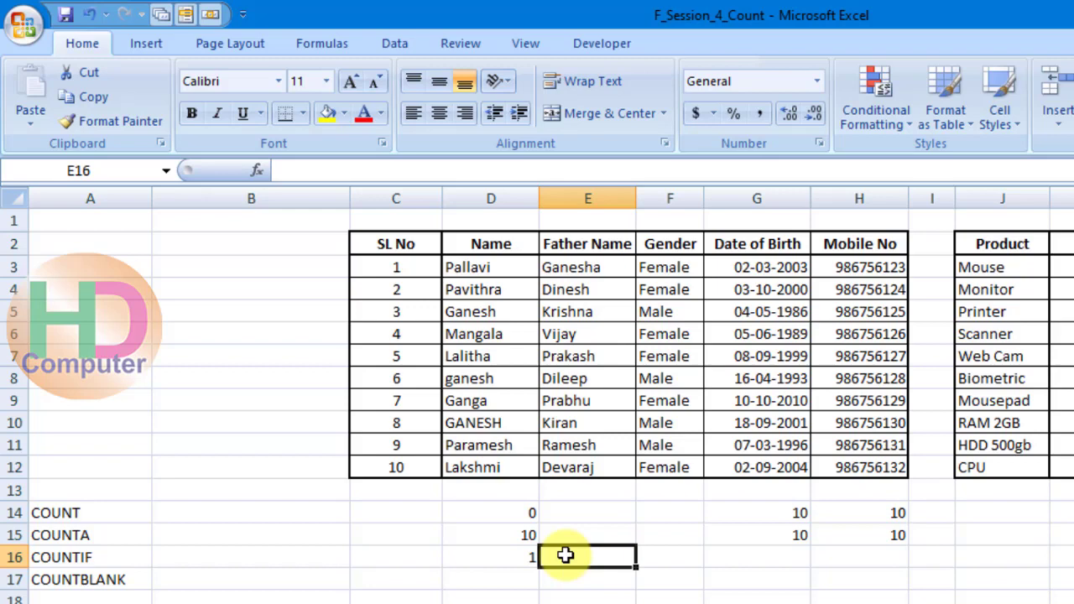
left_click(396, 47)
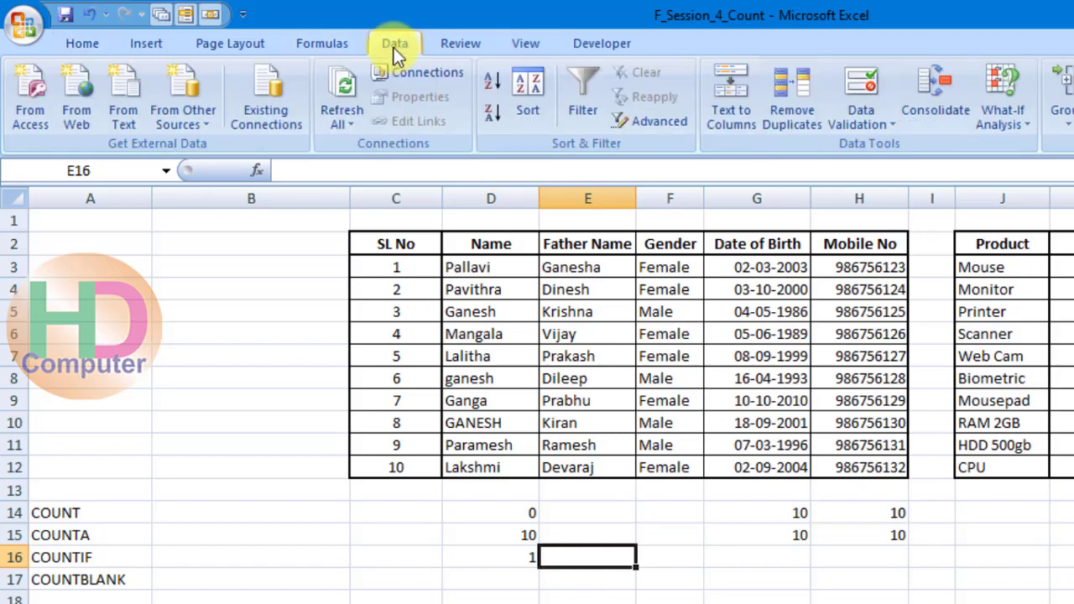
left_click(865, 124)
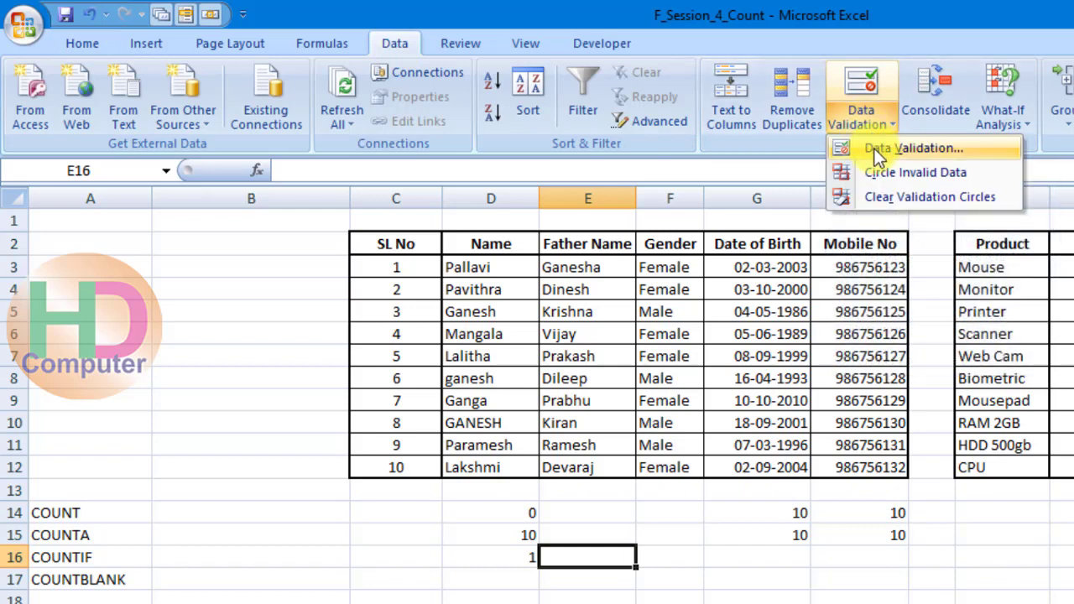
left_click(874, 149)
left_click(1065, 316)
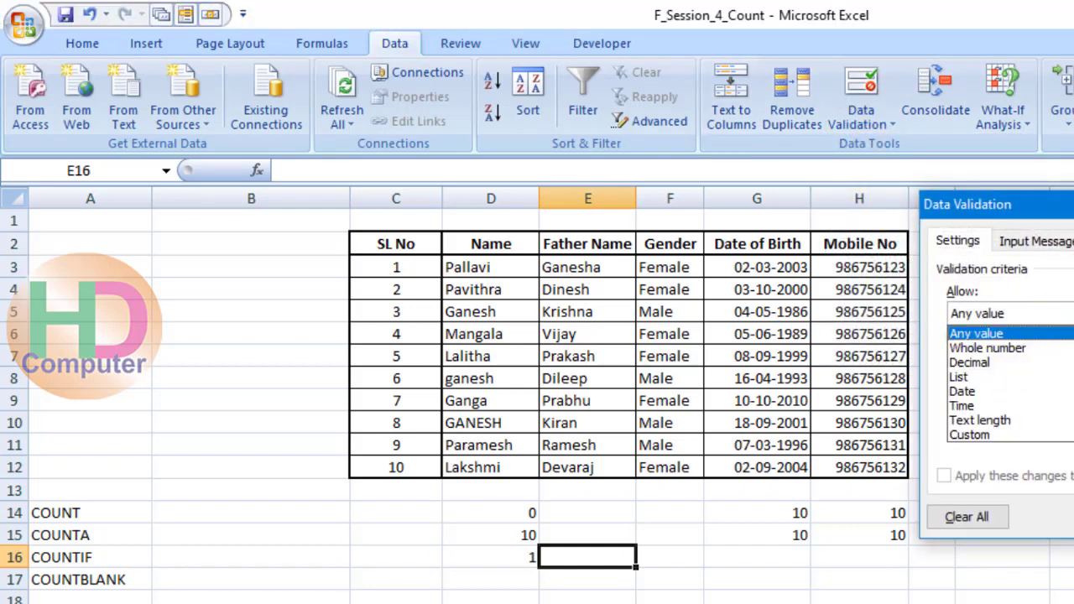
left_click(1039, 379)
Try to use D3:E12, the Name and Father Name columns, as the source of the validation list.
left_click(1053, 407)
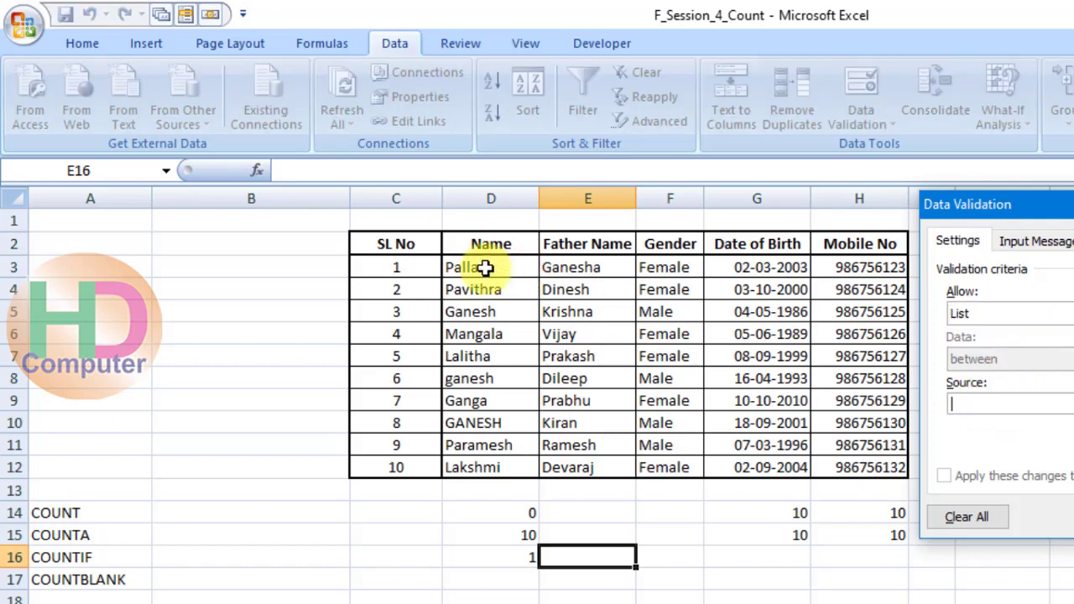
left_click_drag(485, 267, 546, 468)
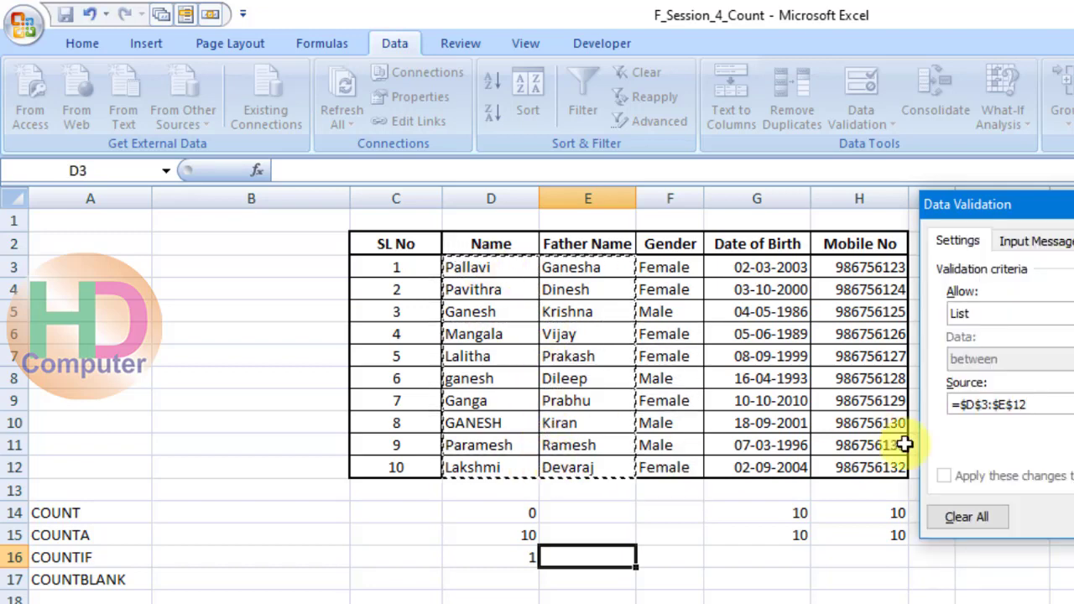
left_click(1073, 517)
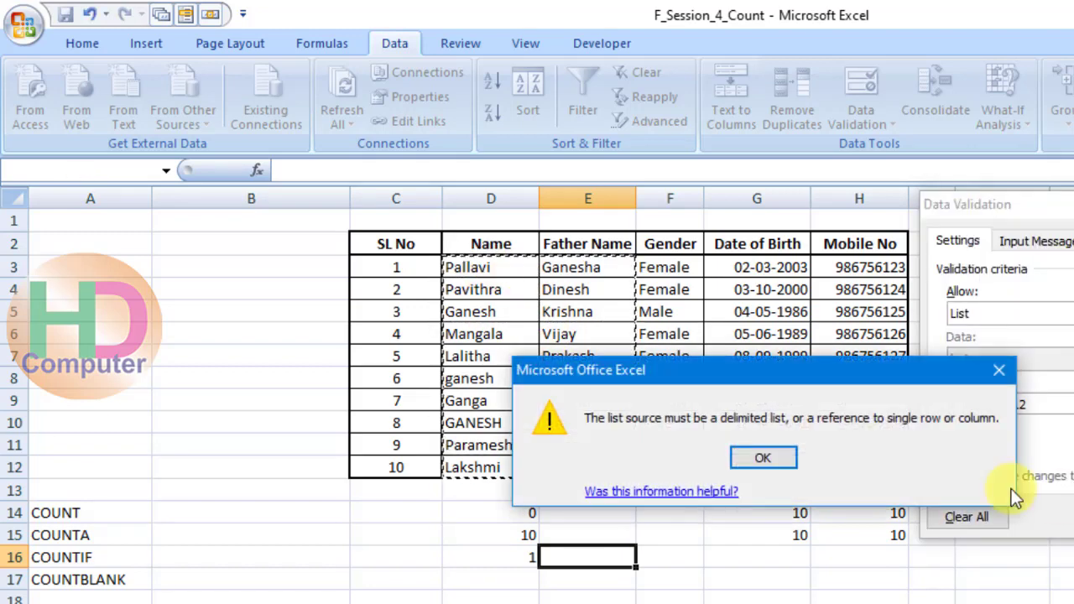
left_click(791, 461)
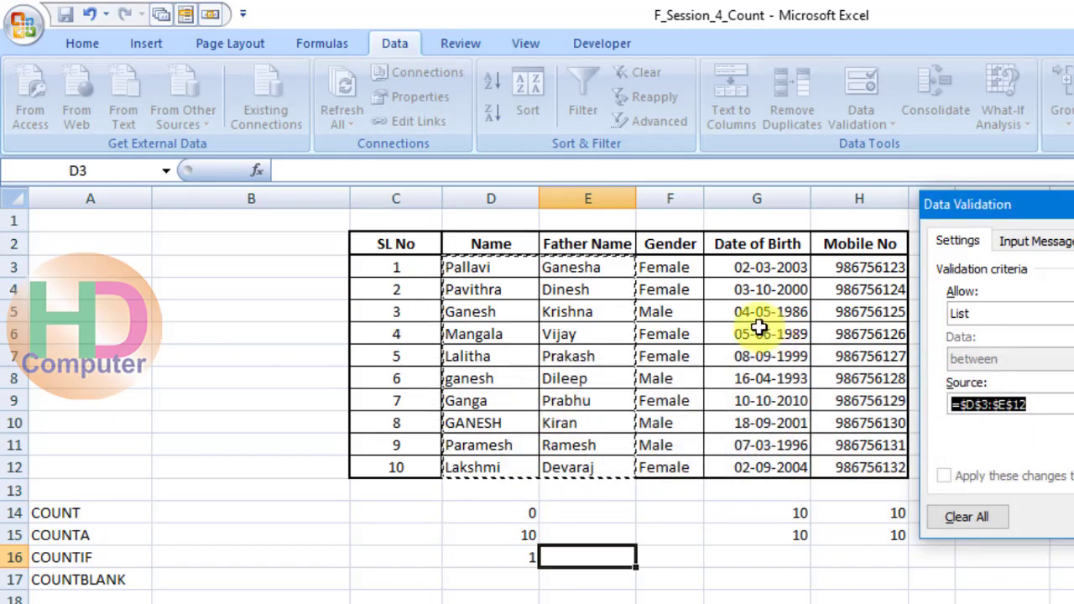
Set the validation list source to D3:D12, apply the rule to cell E16, and check the names its list offers.
left_click_drag(521, 281, 523, 457)
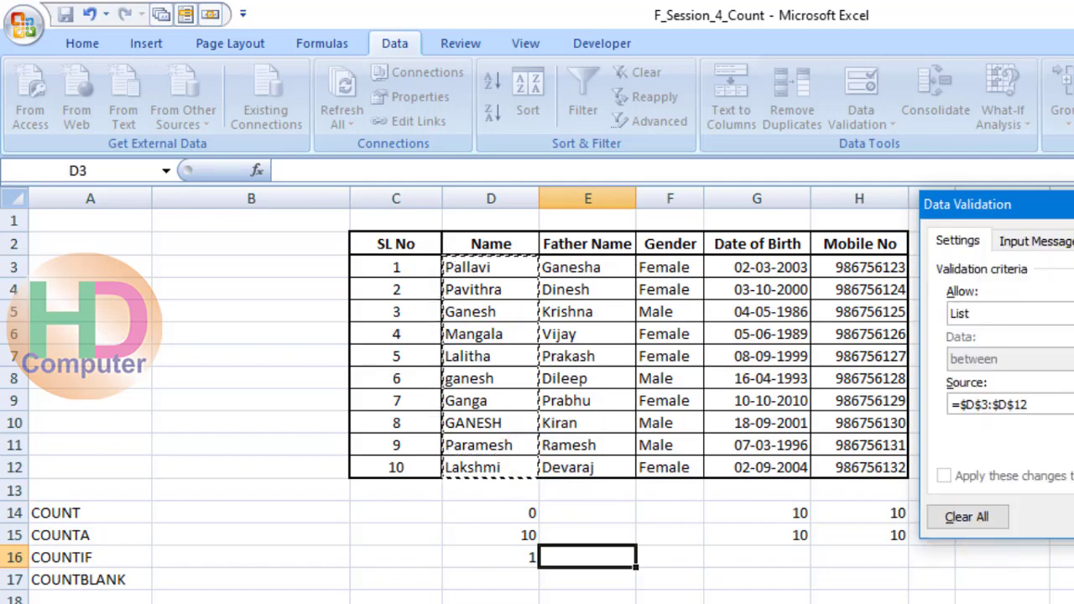
key("Return")
left_click(622, 468)
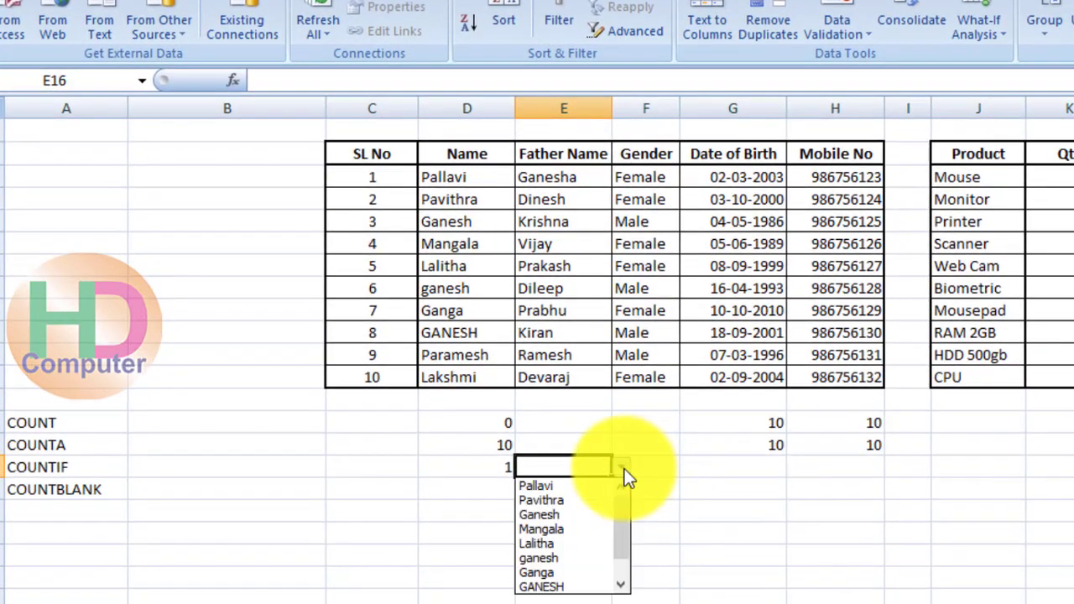
left_click_drag(619, 500, 640, 471)
left_click(751, 602)
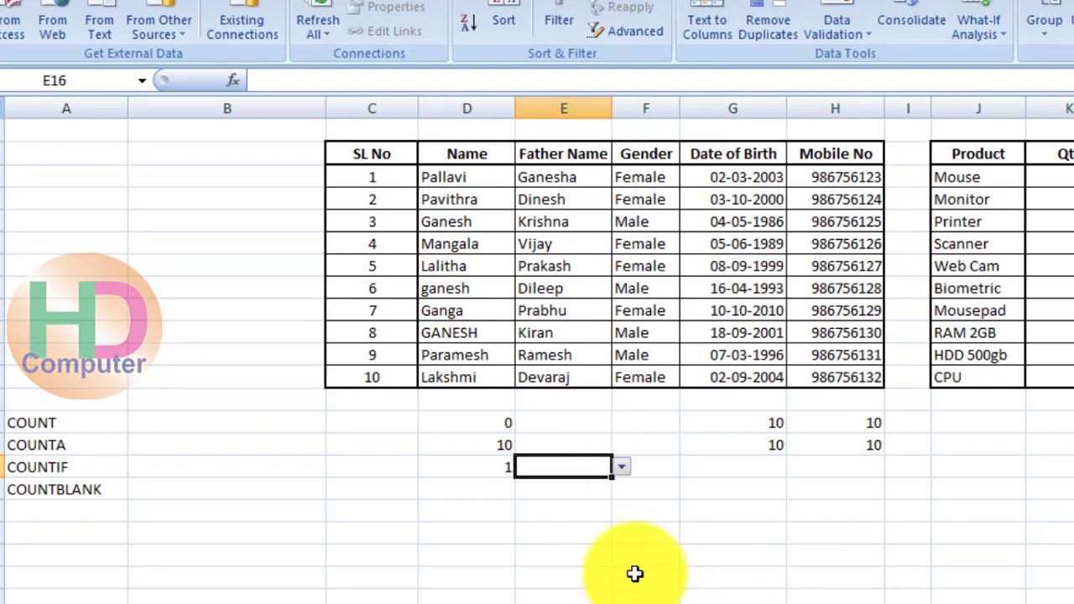
Replace the quoted name in the COUNTIF formula in D16 with a reference to cell E16 as criterion.
left_click(492, 468)
left_click(384, 80)
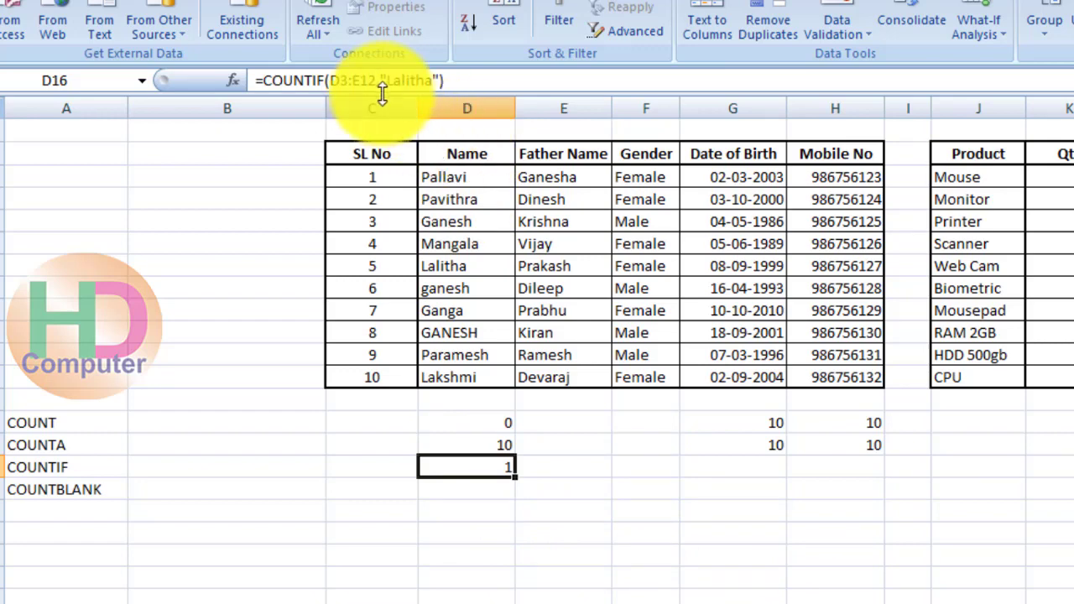
left_click_drag(383, 79, 438, 80)
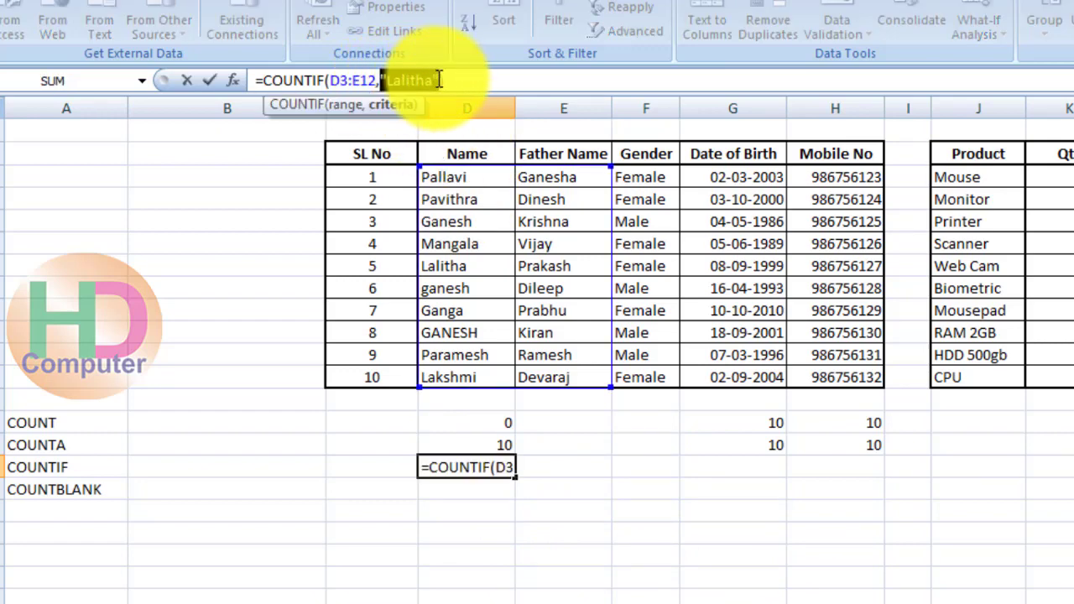
key("BackSpace")
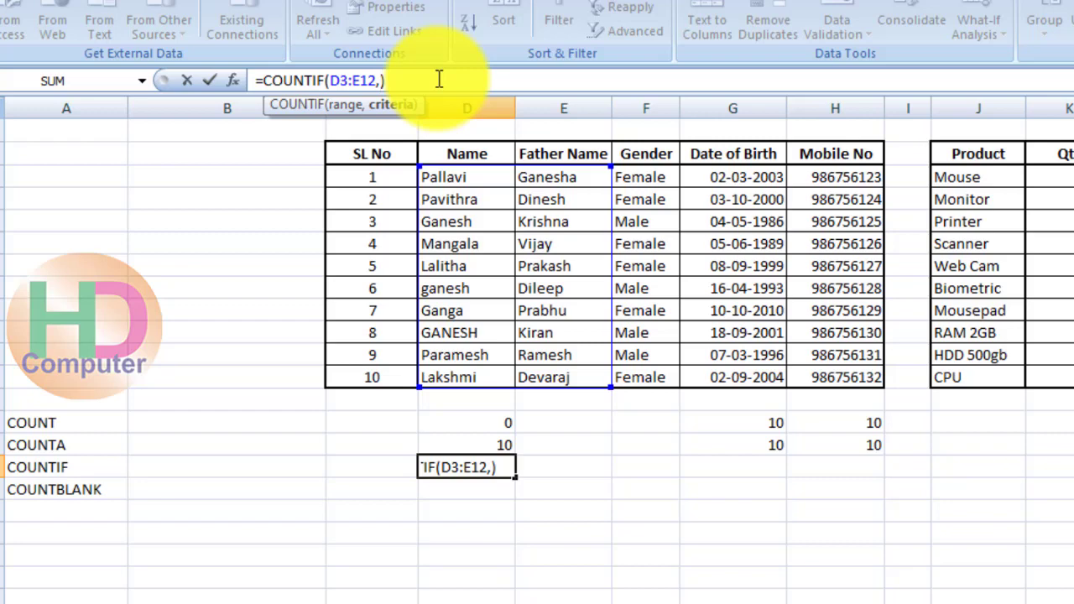
left_click(570, 464)
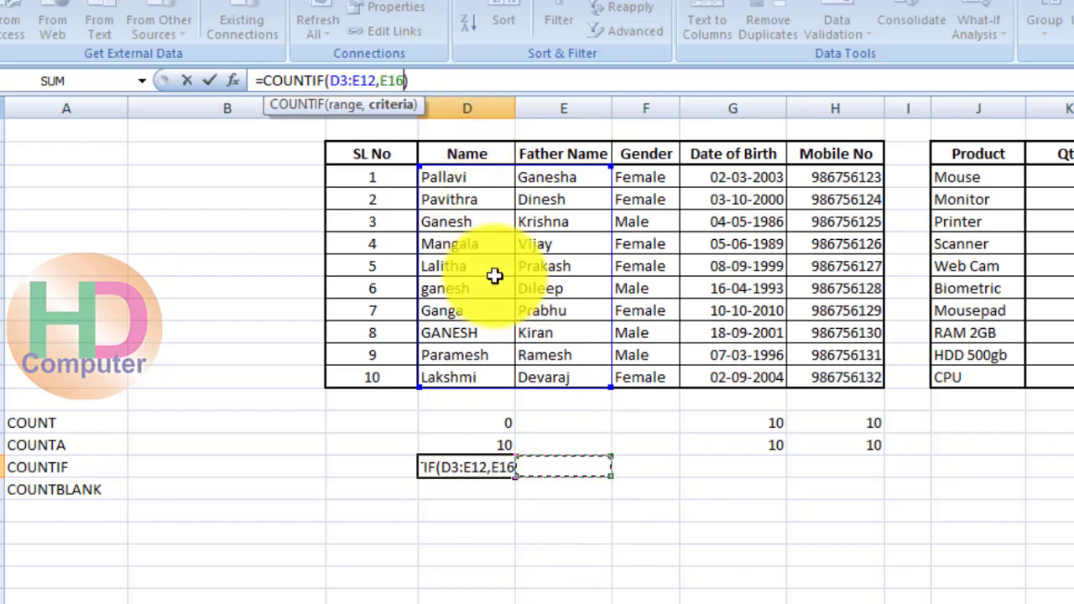
key("Return")
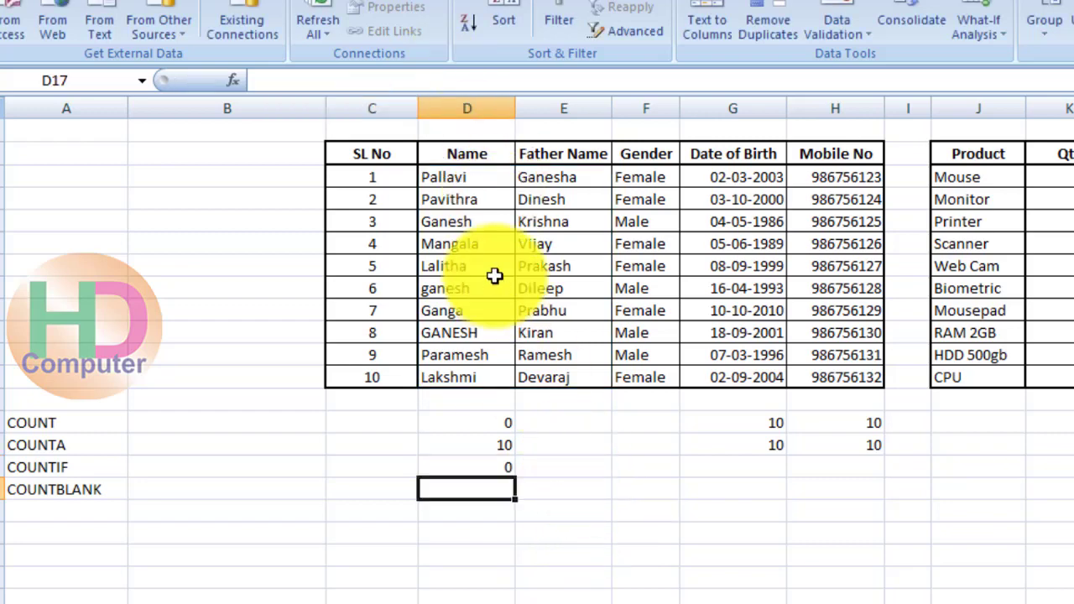
Choose the fourth record's name in the E16 validation list and check the COUNTIF count against the Name column D3:D12.
left_click(544, 466)
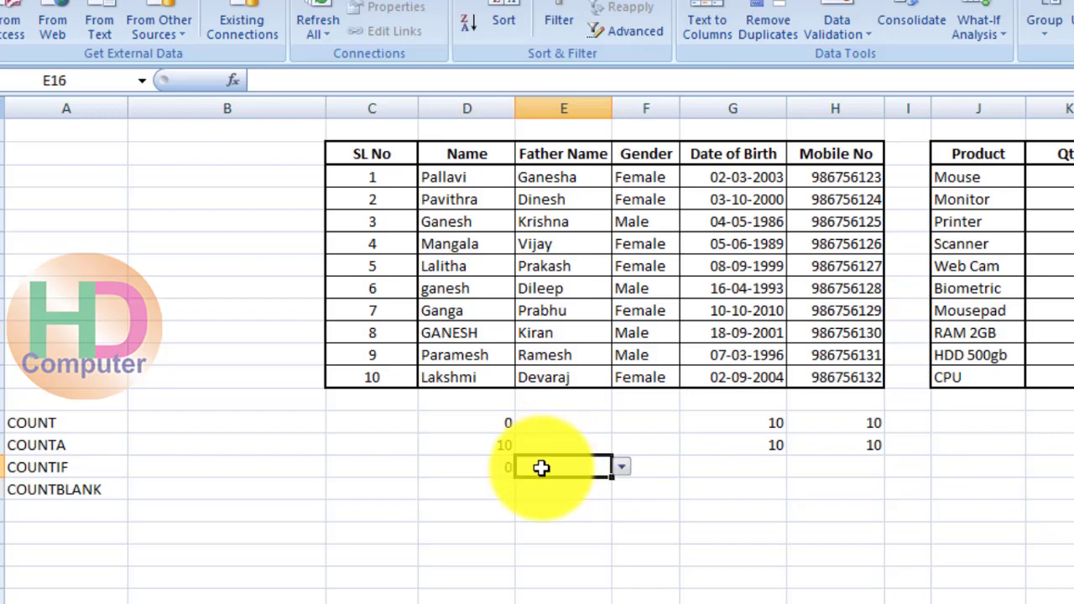
left_click(622, 467)
left_click_drag(622, 510, 621, 529)
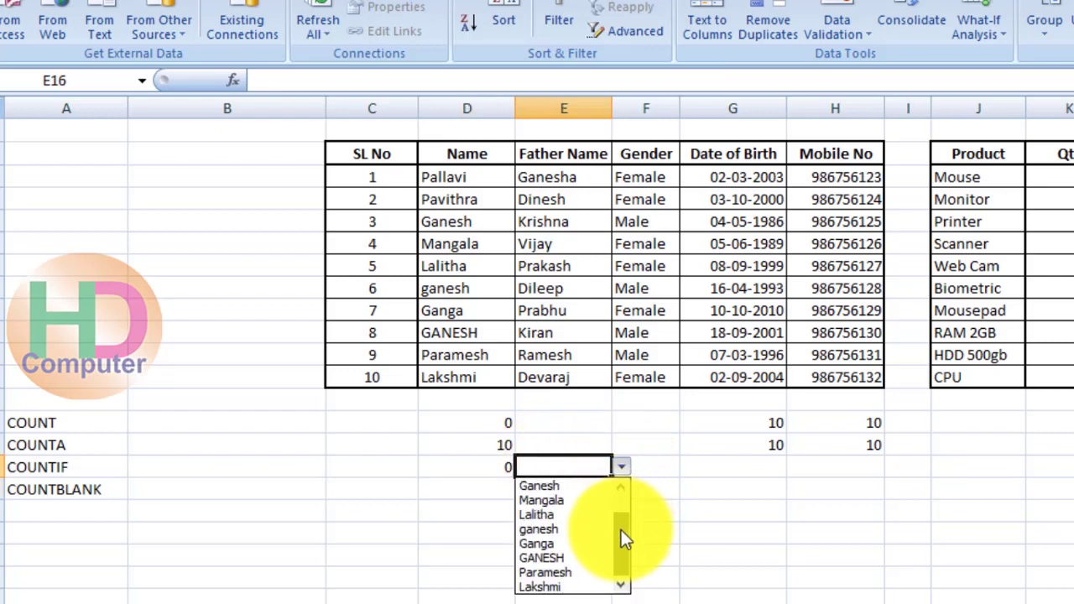
left_click(576, 504)
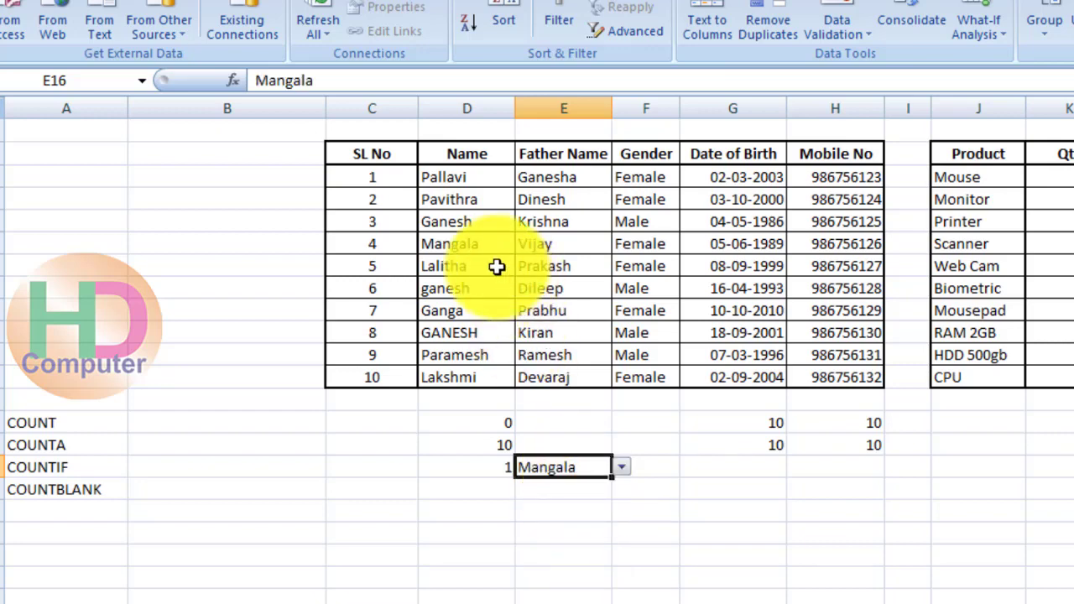
left_click(487, 242)
left_click_drag(484, 180, 499, 377)
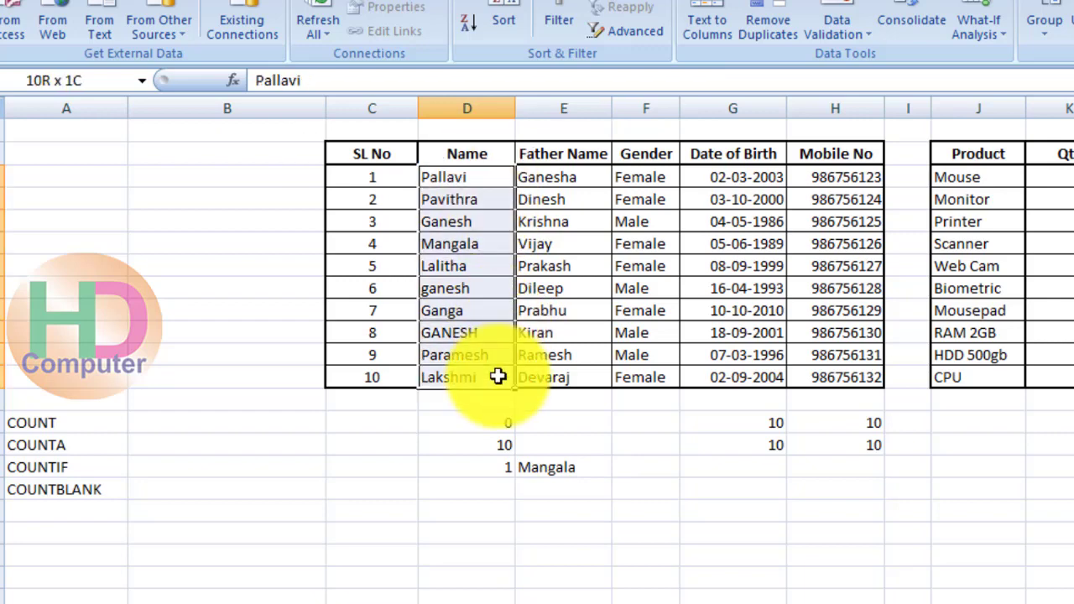
left_click(538, 474)
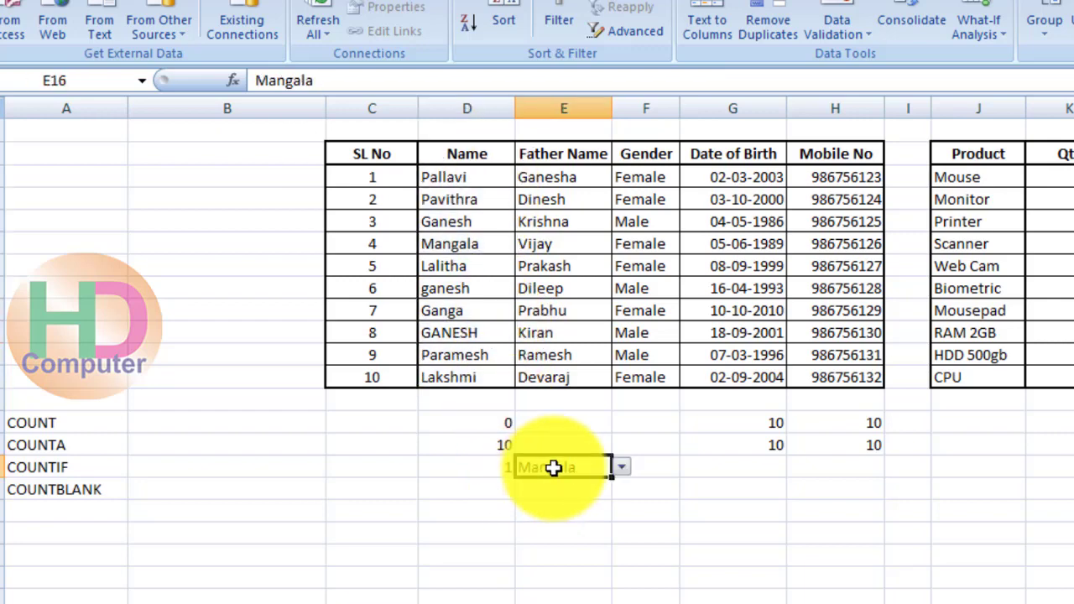
Try the third record's name and the tenth record's name as COUNTIF criteria from the list in E16.
left_click(622, 469)
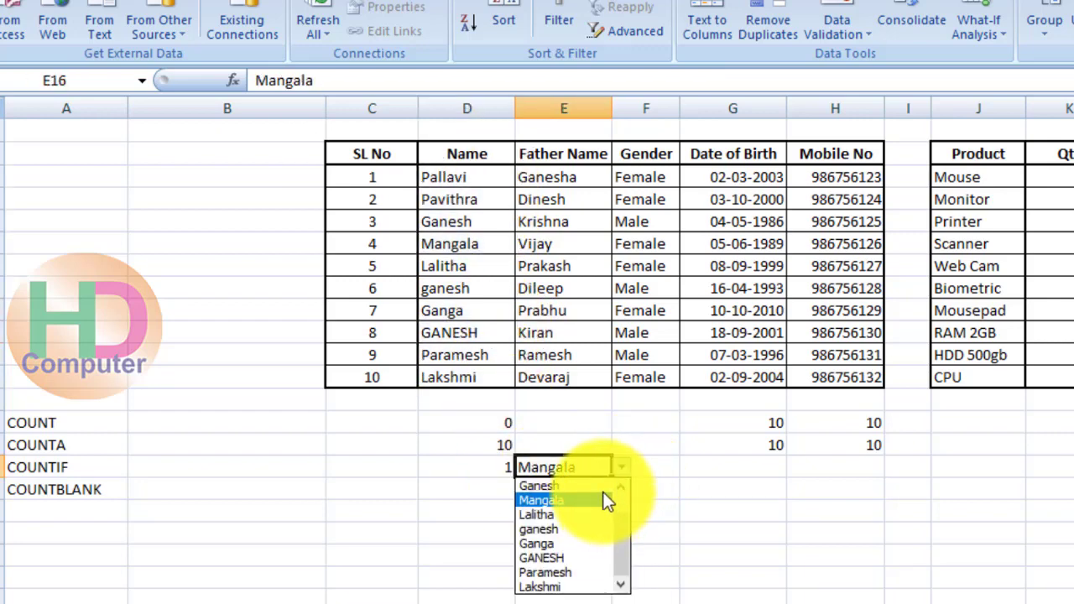
left_click(602, 487)
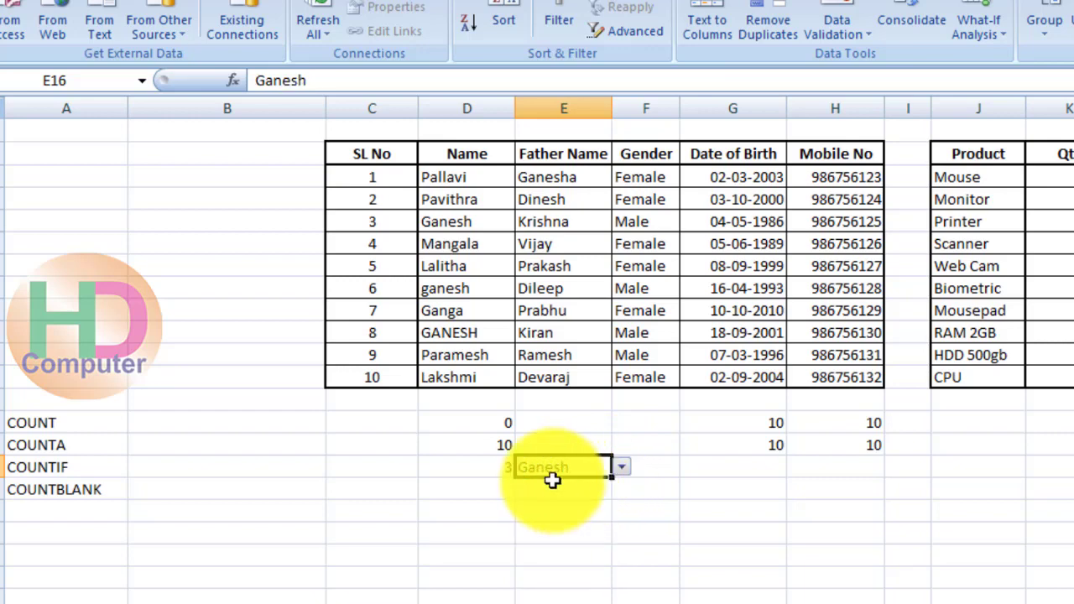
left_click(618, 482)
left_click(604, 468)
left_click(621, 471)
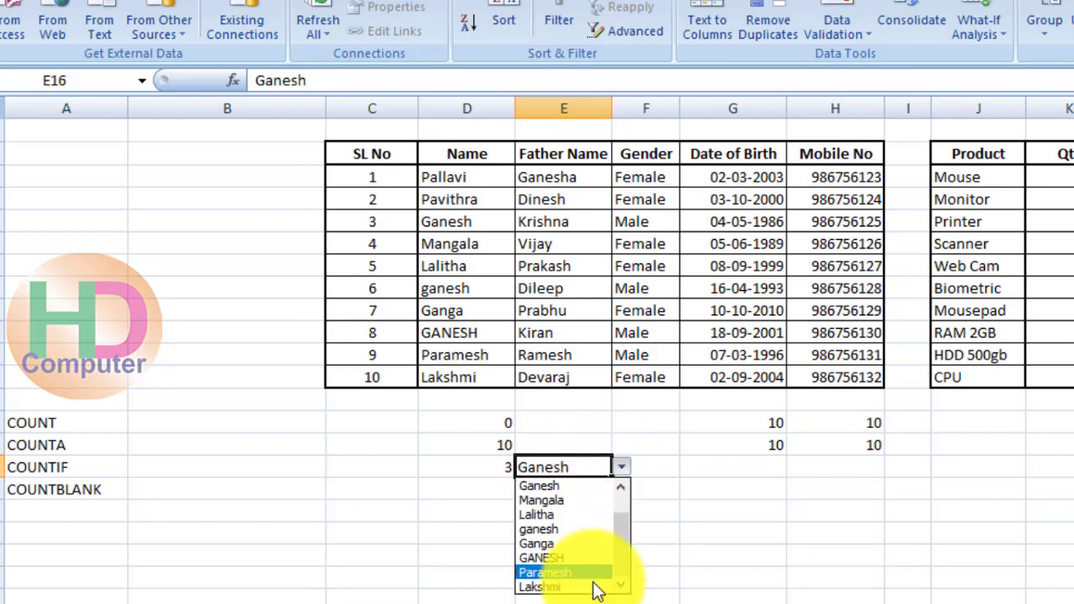
left_click(596, 585)
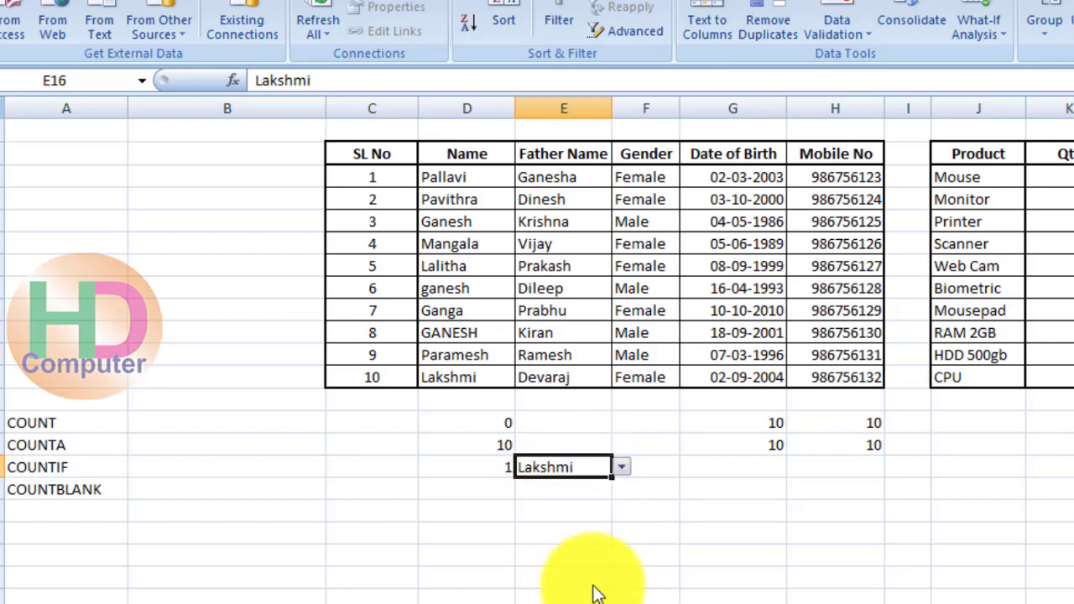
Choose the seventh record's name in the E16 list and review the D16 COUNTIF formula against names D3:D12.
left_click(622, 469)
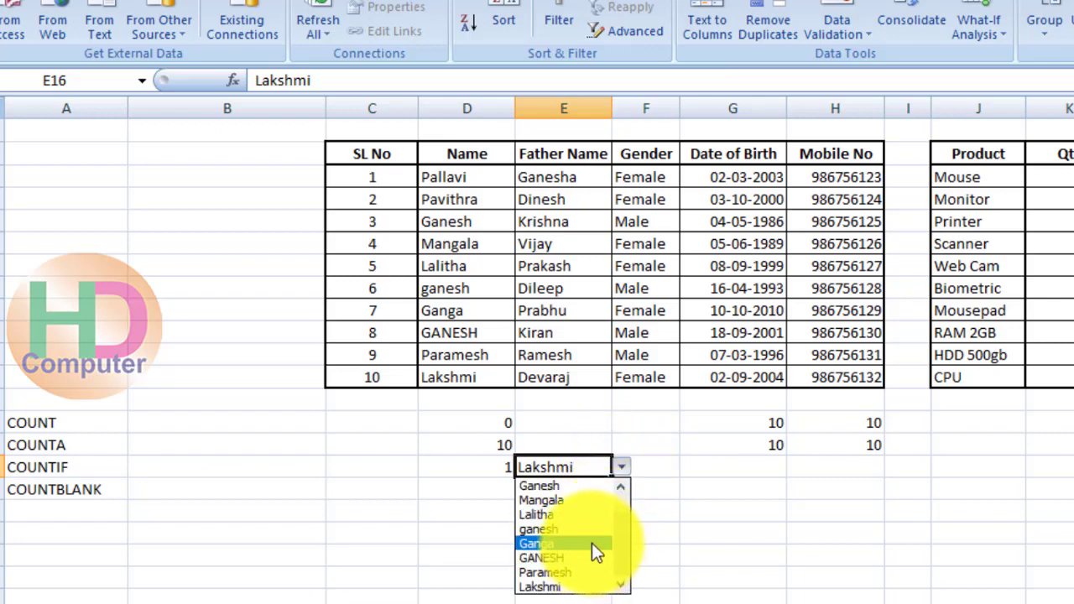
left_click(591, 543)
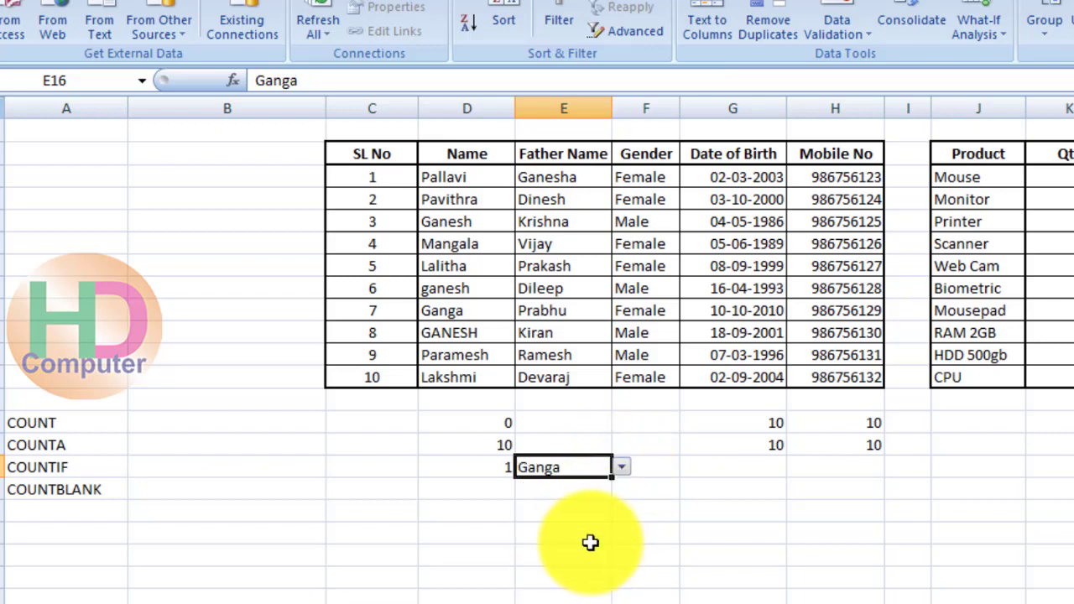
left_click(483, 472)
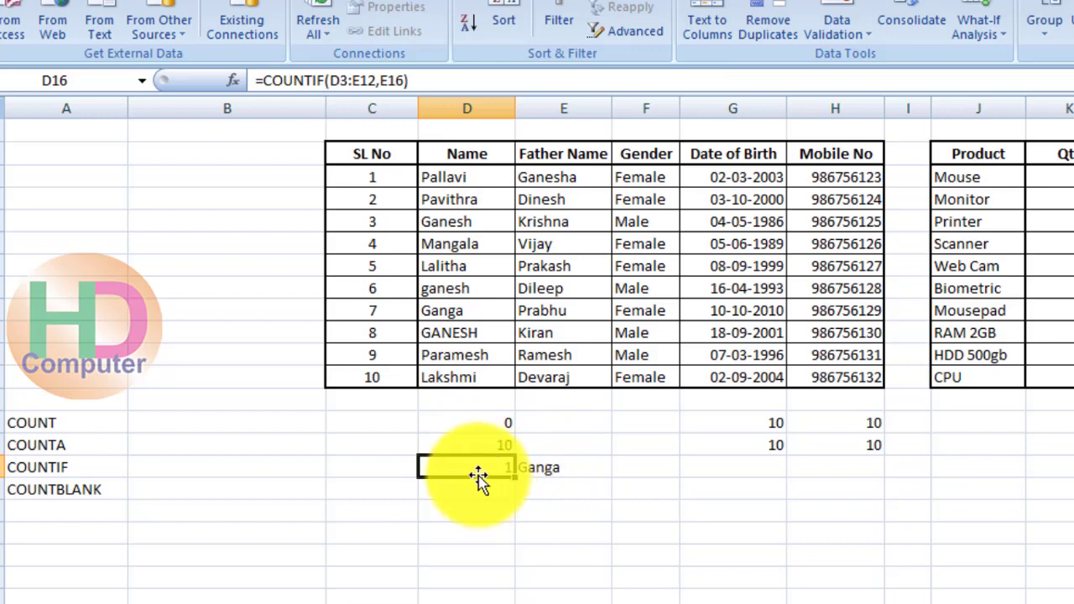
left_click_drag(463, 180, 463, 372)
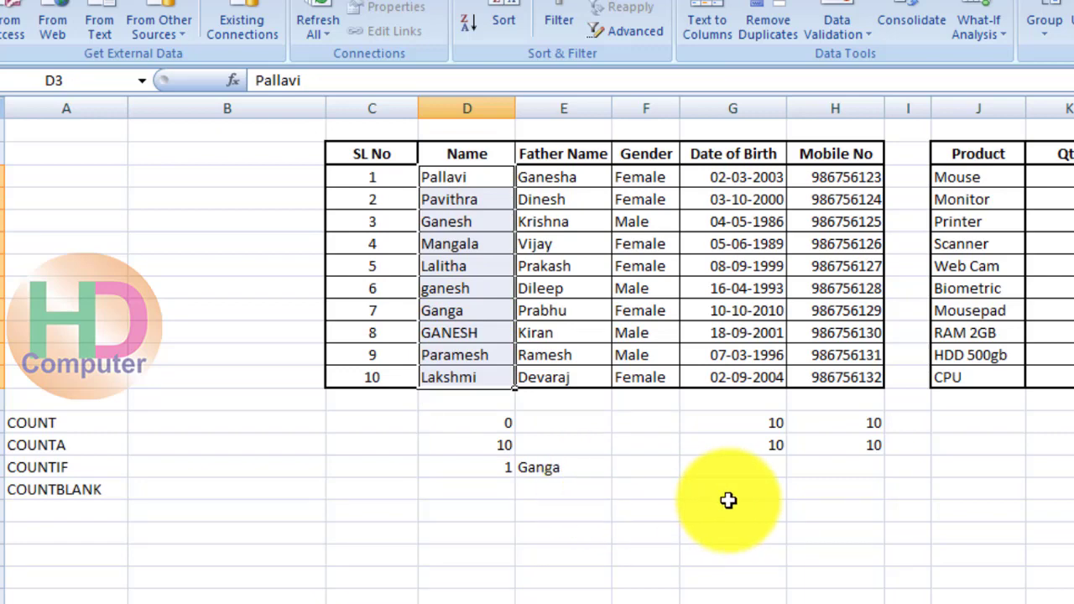
left_click(1061, 430)
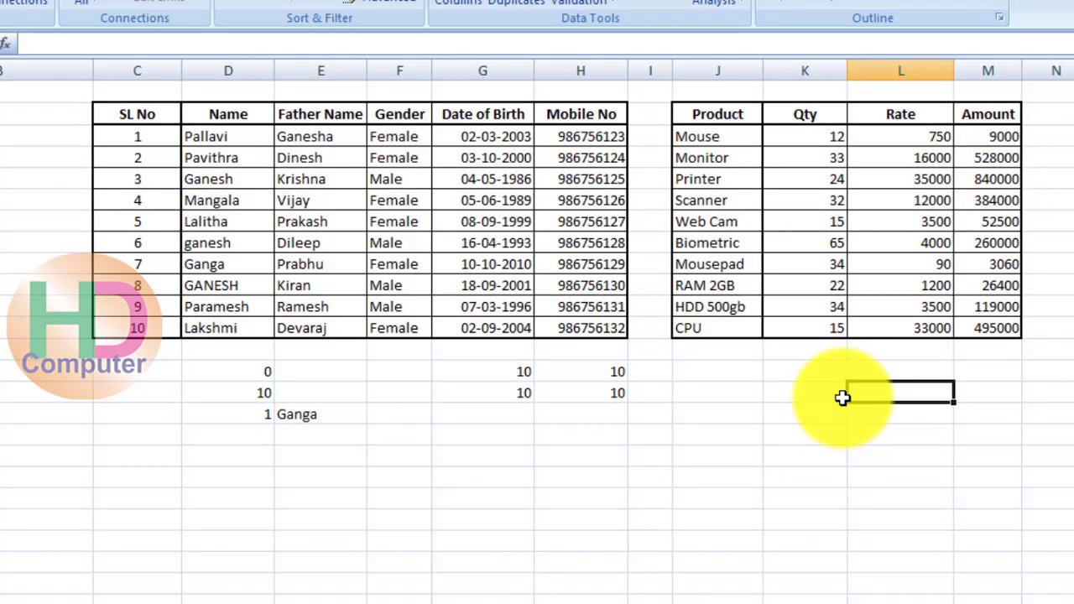
type("count")
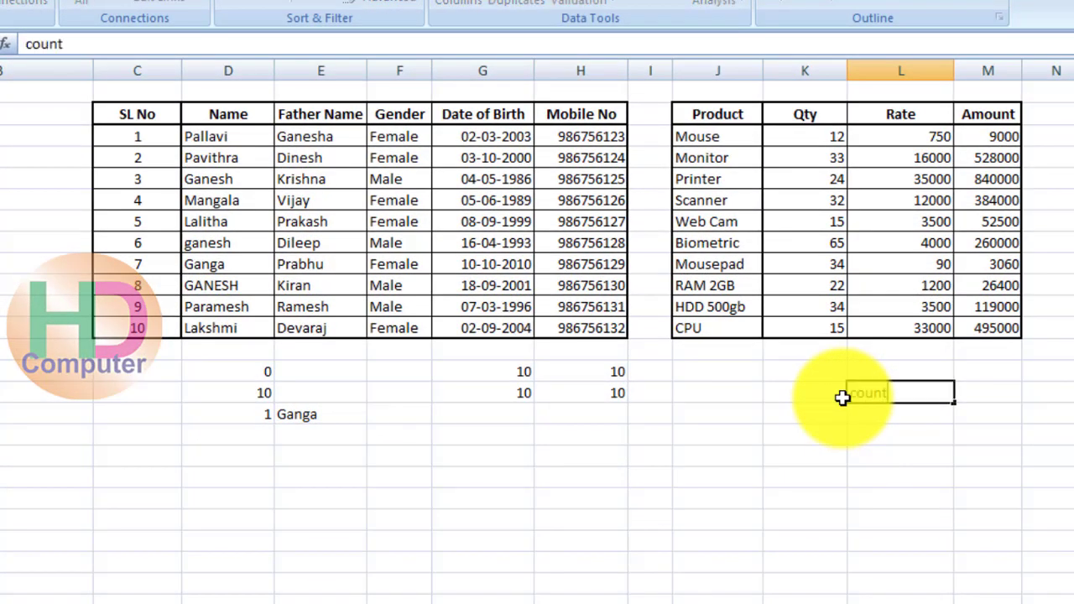
key("BackSpace")
key("BackSpace")
key("BackSpace")
key("BackSpace")
key("BackSpace")
Enter =COUNTIF(L3:L12,"<10000") in L15, below the product table's Rate column.
type("=count")
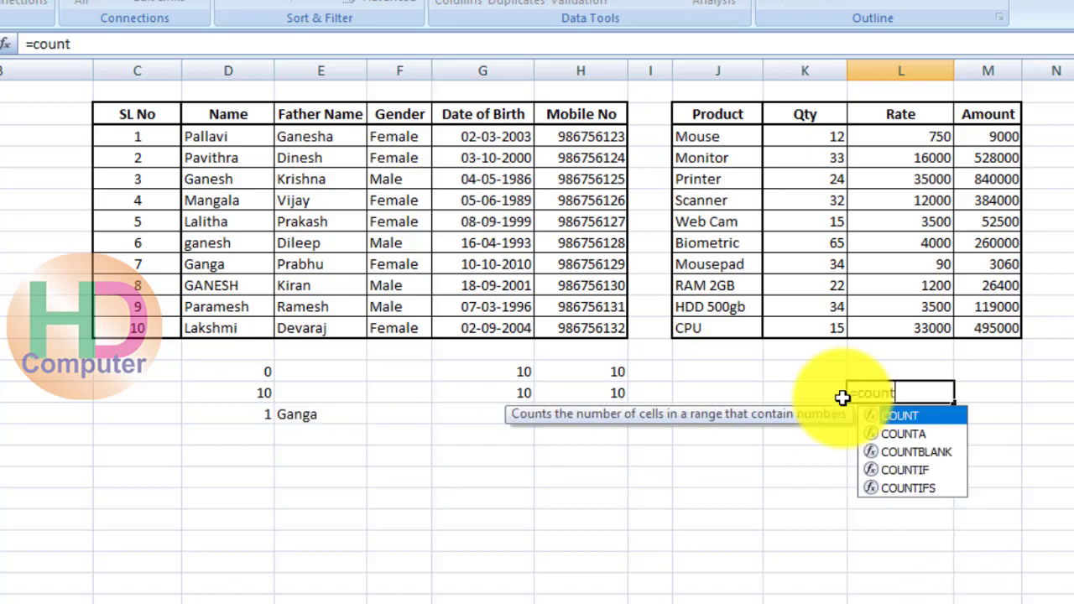
type("if(")
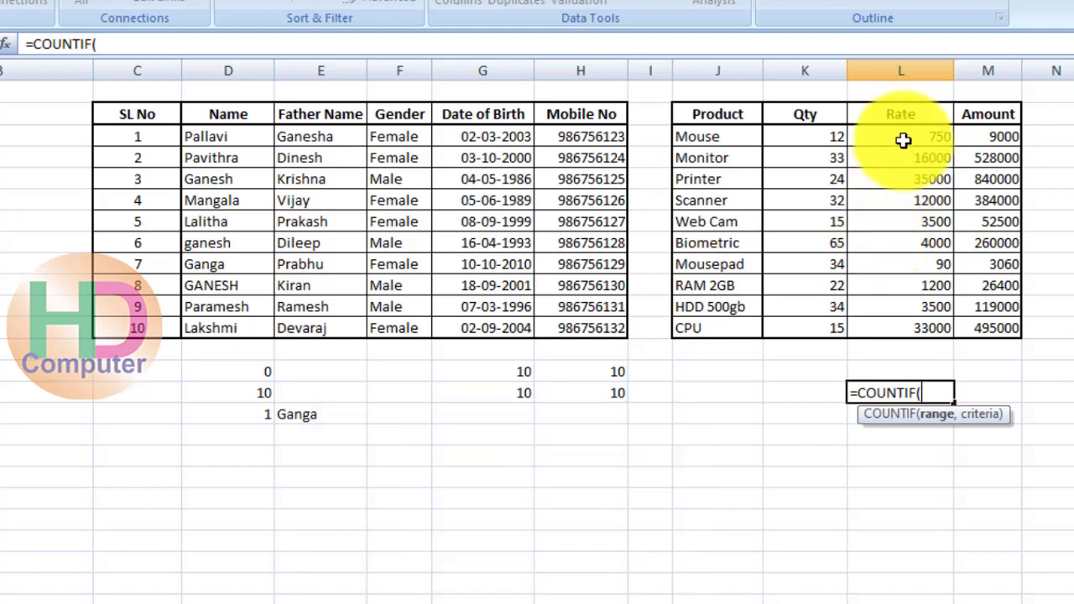
left_click_drag(901, 138, 907, 329)
type(",")
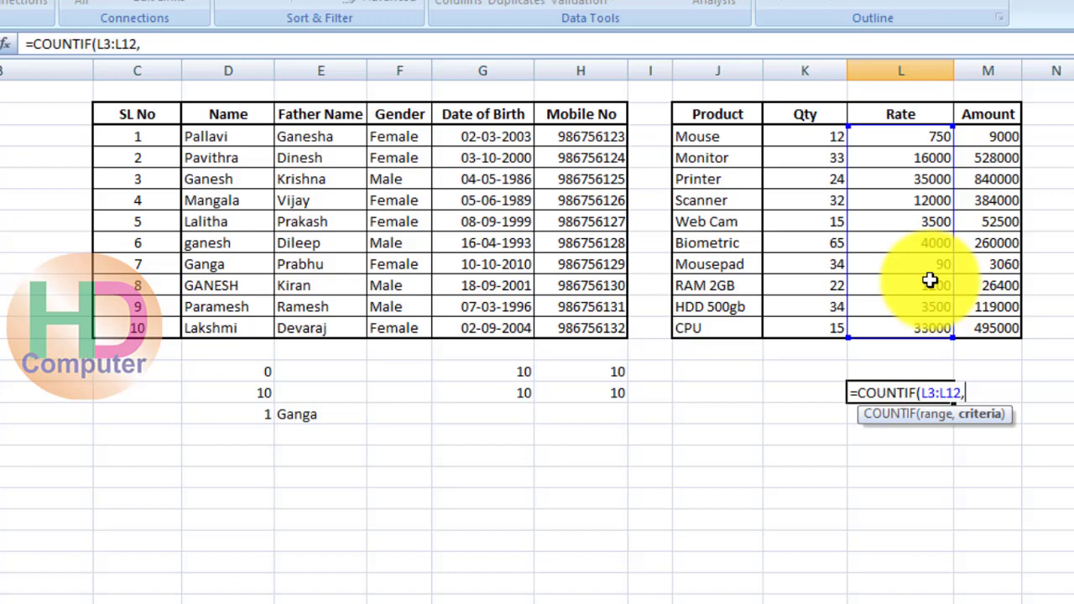
type("\"<100")
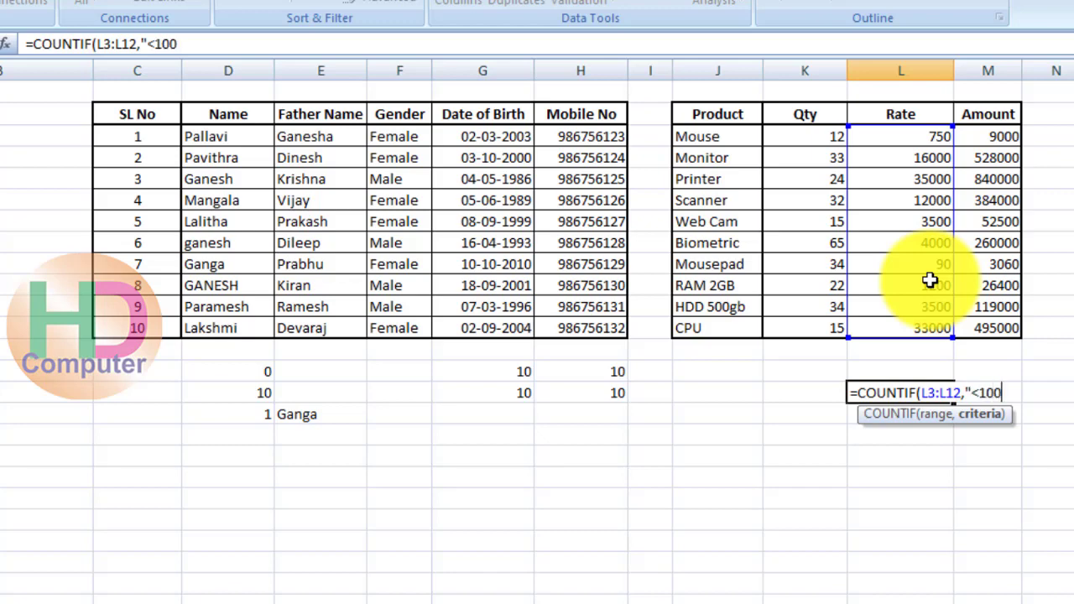
type("00\"")
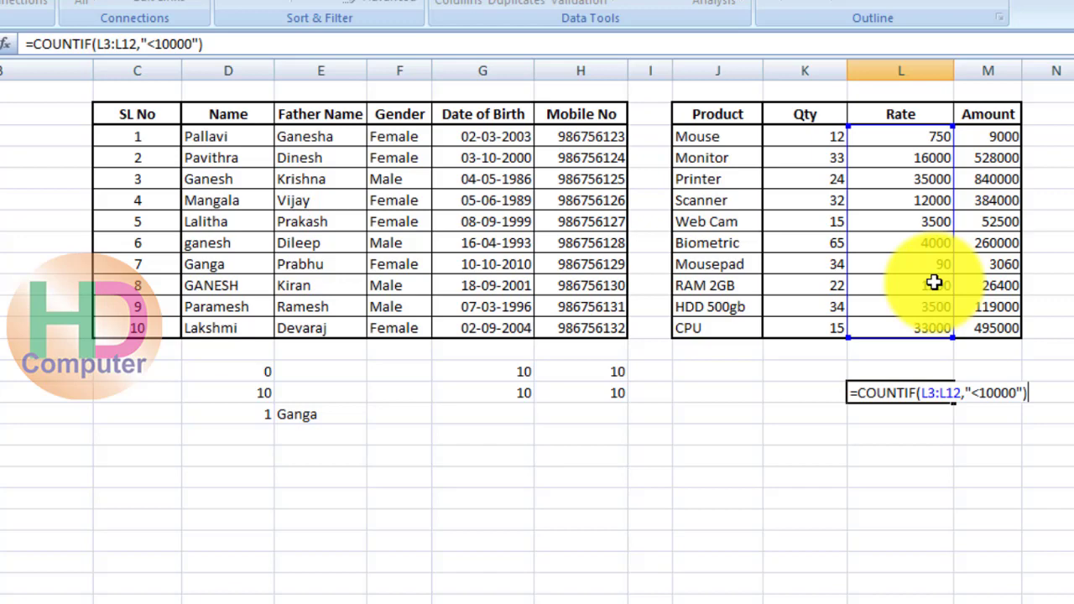
key("Return")
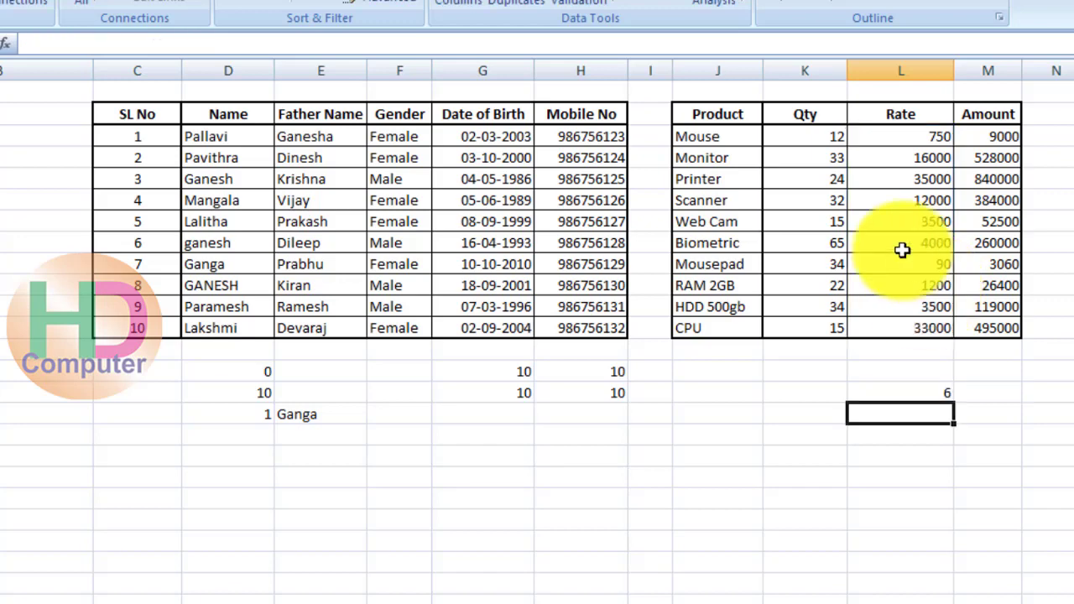
Change the COUNTIF criterion in L15 to ">10000".
left_click(915, 394)
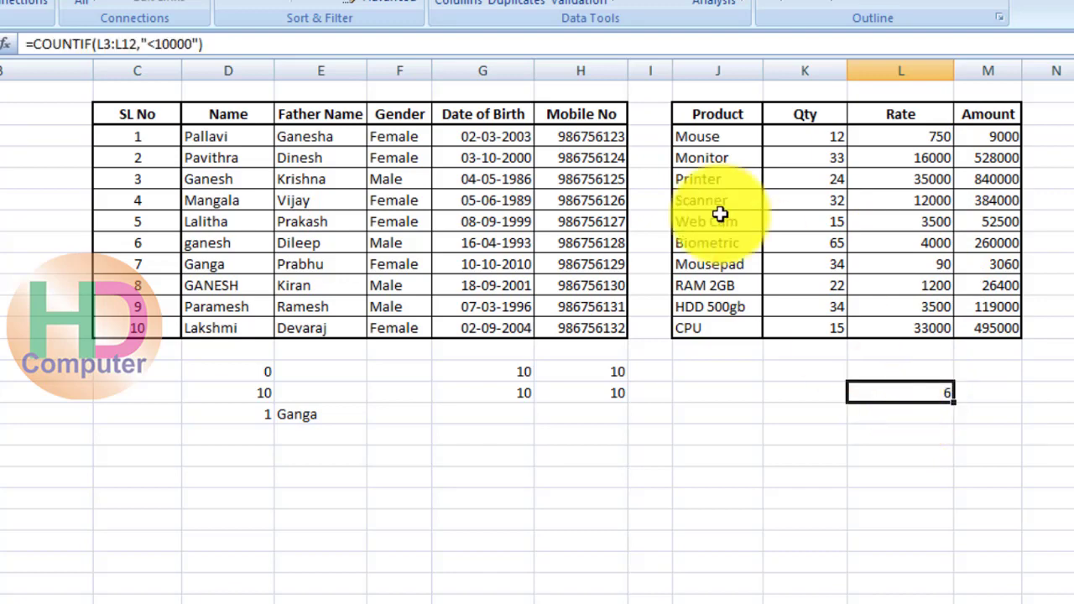
left_click_drag(150, 47, 154, 47)
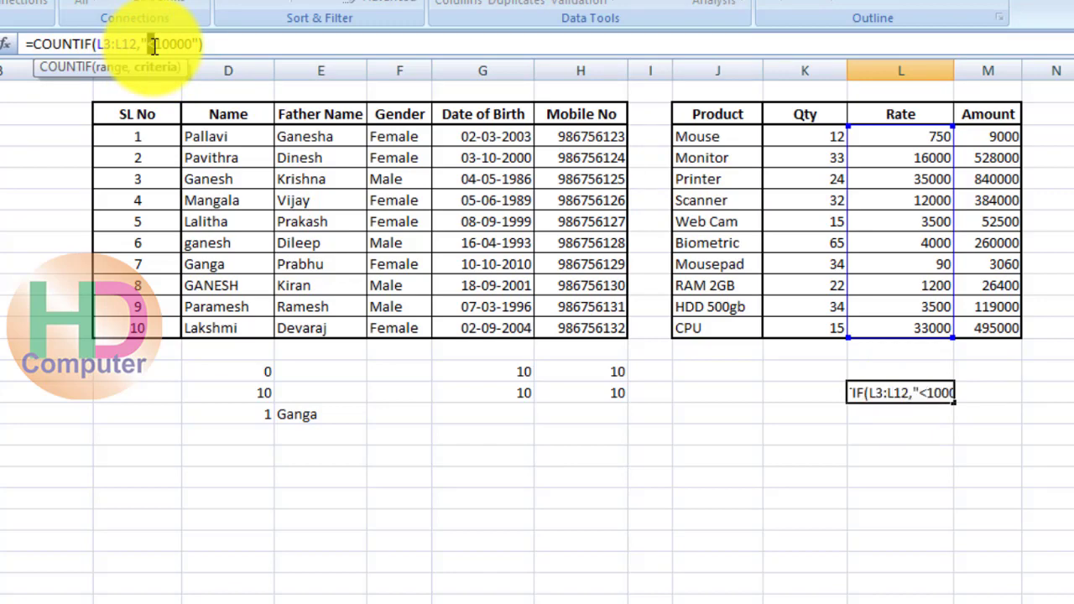
type(">")
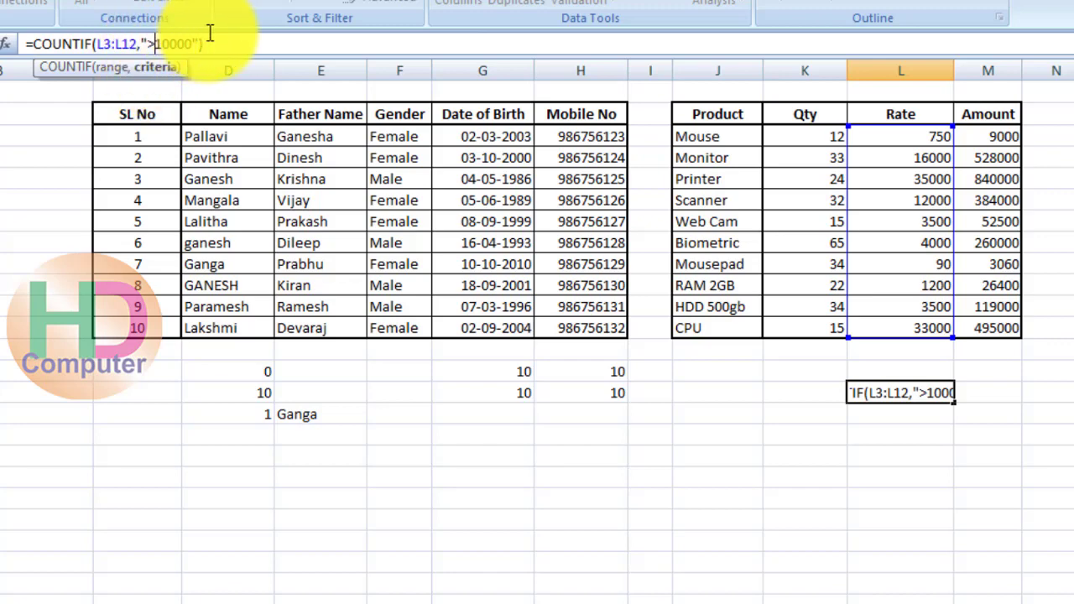
key("Return")
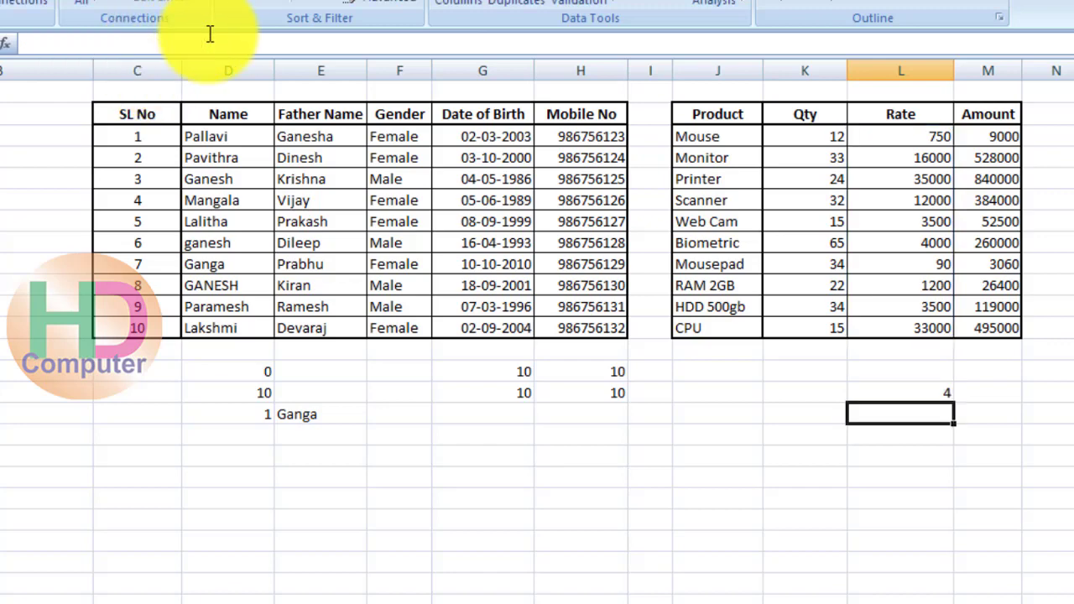
Check the Rate entries above 10000 one by one against the COUNTIF result in L15.
left_click(930, 159)
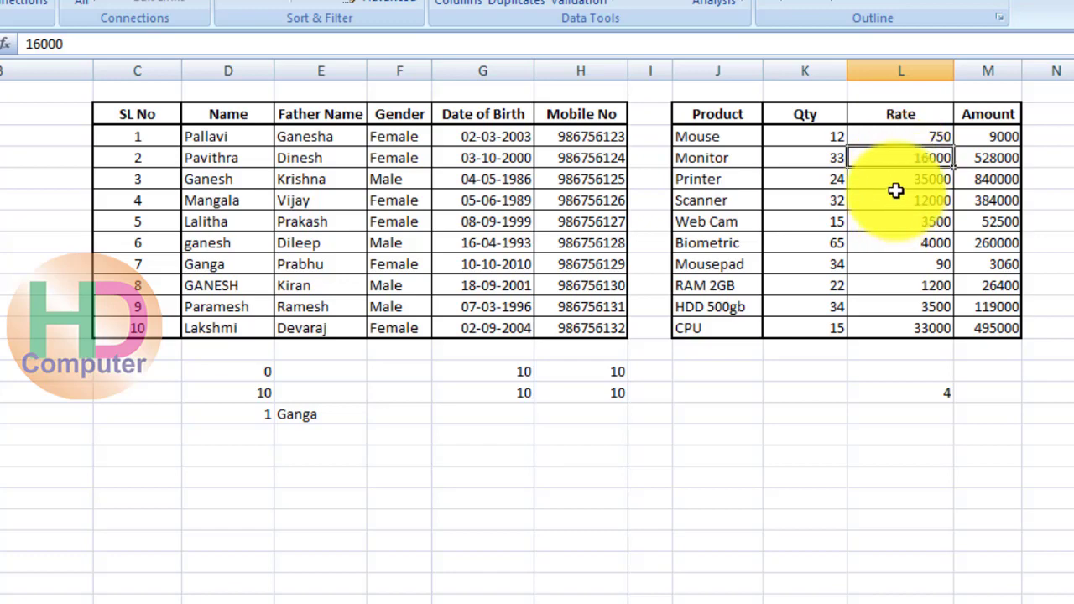
left_click(895, 198)
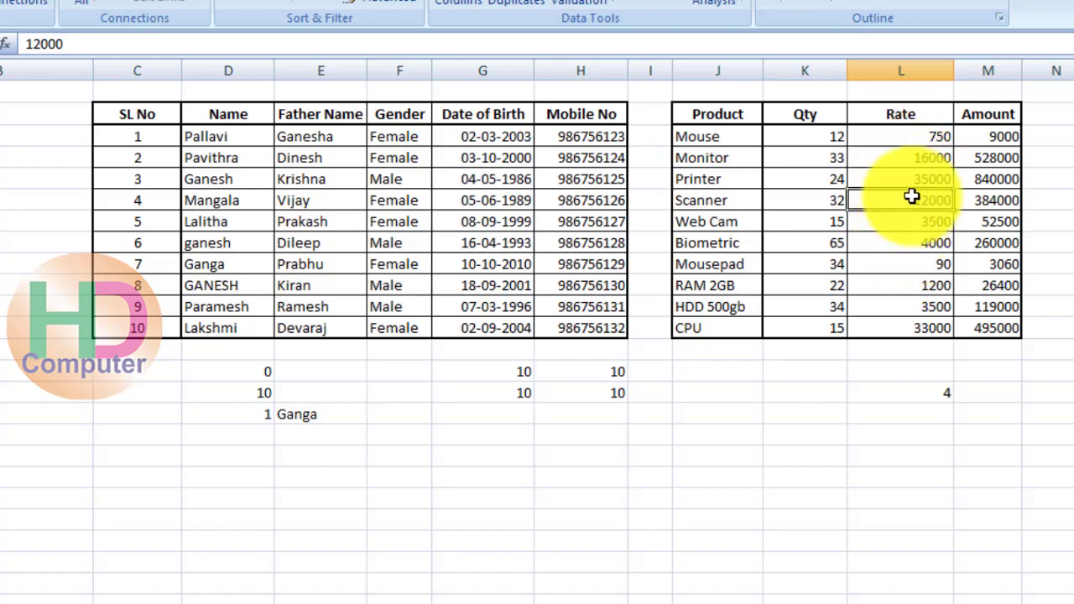
left_click(913, 161)
left_click(914, 176)
left_click(914, 199)
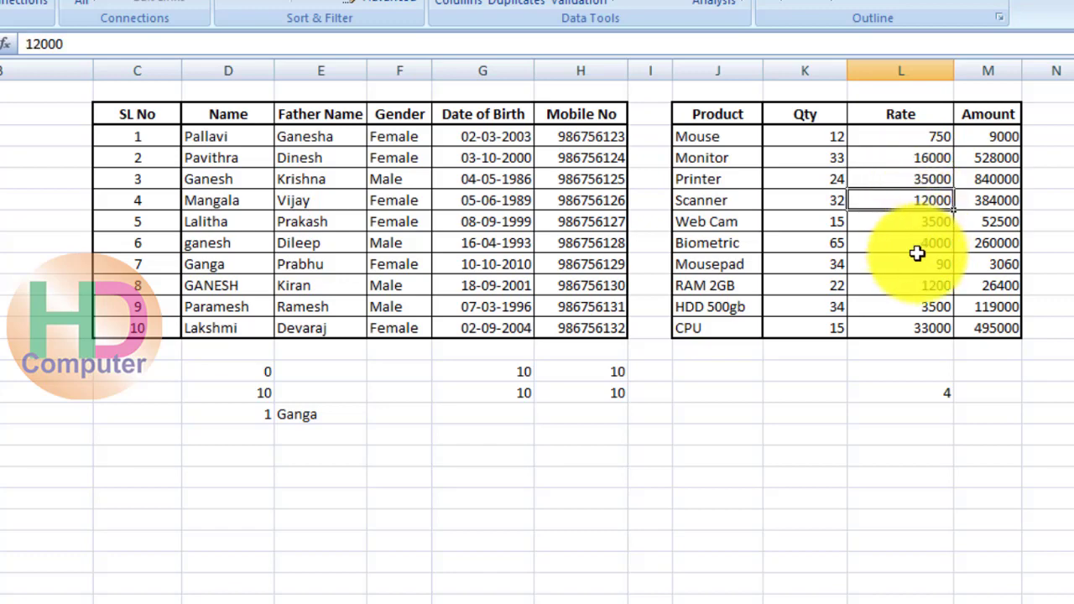
left_click(919, 328)
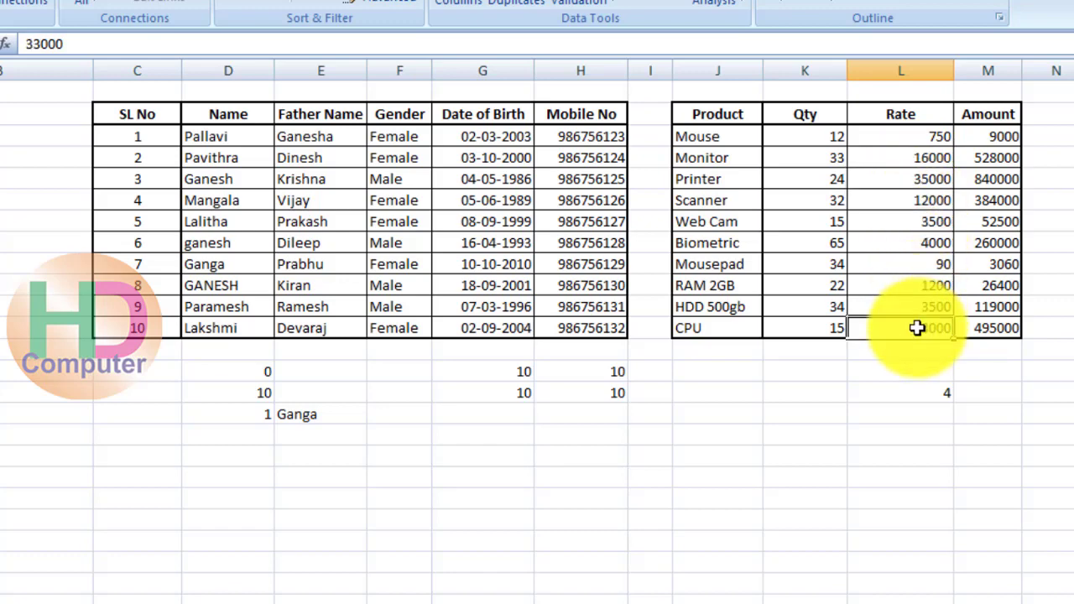
Try the comparison operators <, >, <= and >= in turn before 10000 in the L15 COUNTIF criterion.
left_click(912, 395)
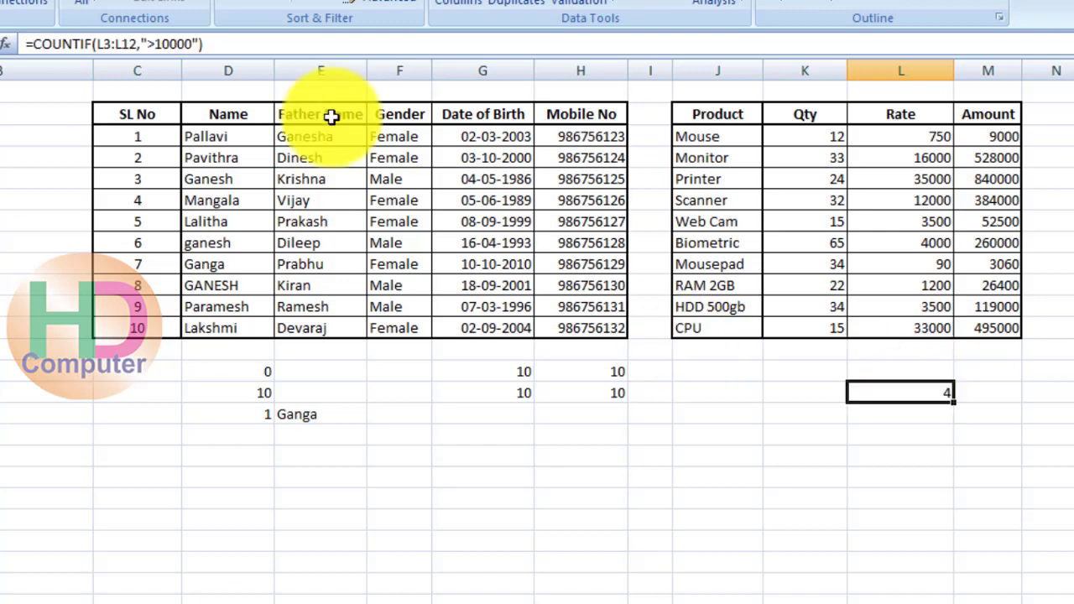
left_click(154, 47)
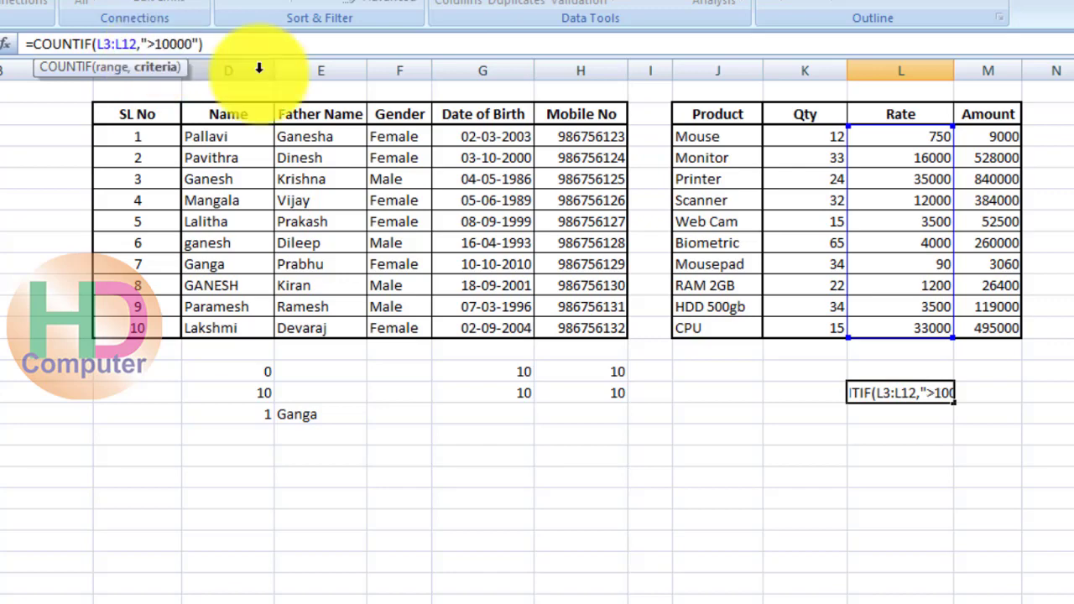
key("BackSpace")
type("<")
key("BackSpace")
type(">")
key("BackSpace")
type("<=")
key("BackSpace")
key("BackSpace")
type(">=")
key("BackSpace")
key("BackSpace")
Set the COUNTIF criterion in L15 to "=10000" and check the resulting formula.
type("=")
key("Return")
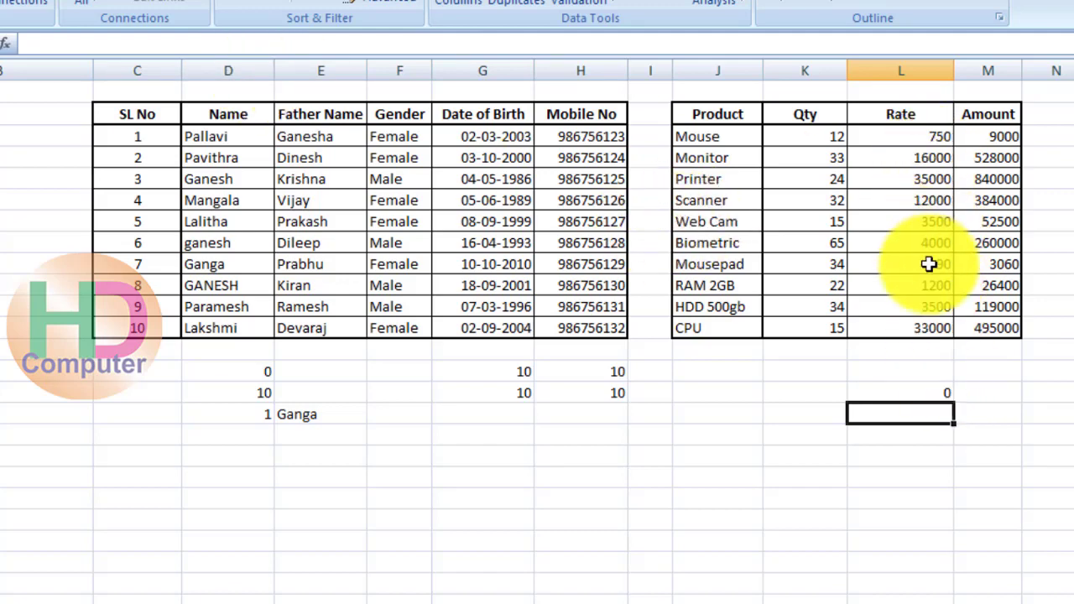
left_click(927, 389)
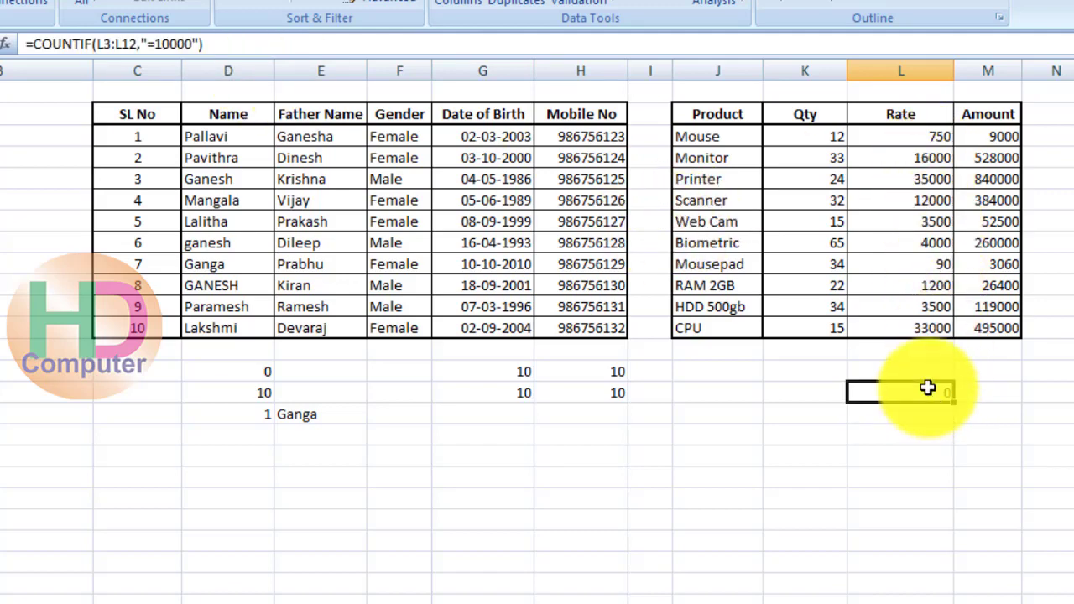
Set the Scanner's Rate to 10000 and check the COUNTIF result in L15.
left_click(902, 221)
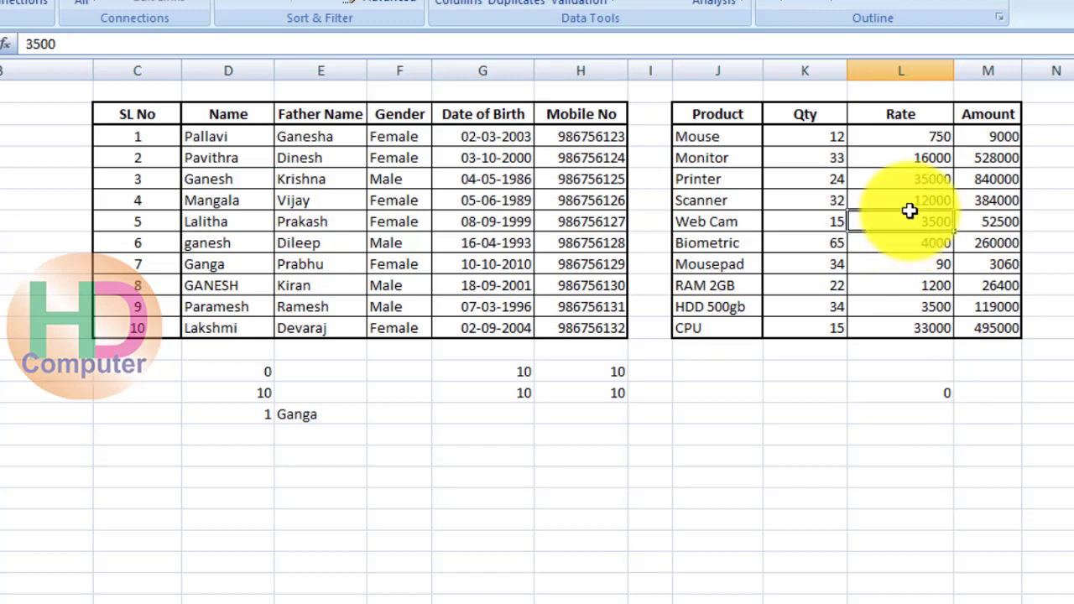
left_click(910, 200)
type("1")
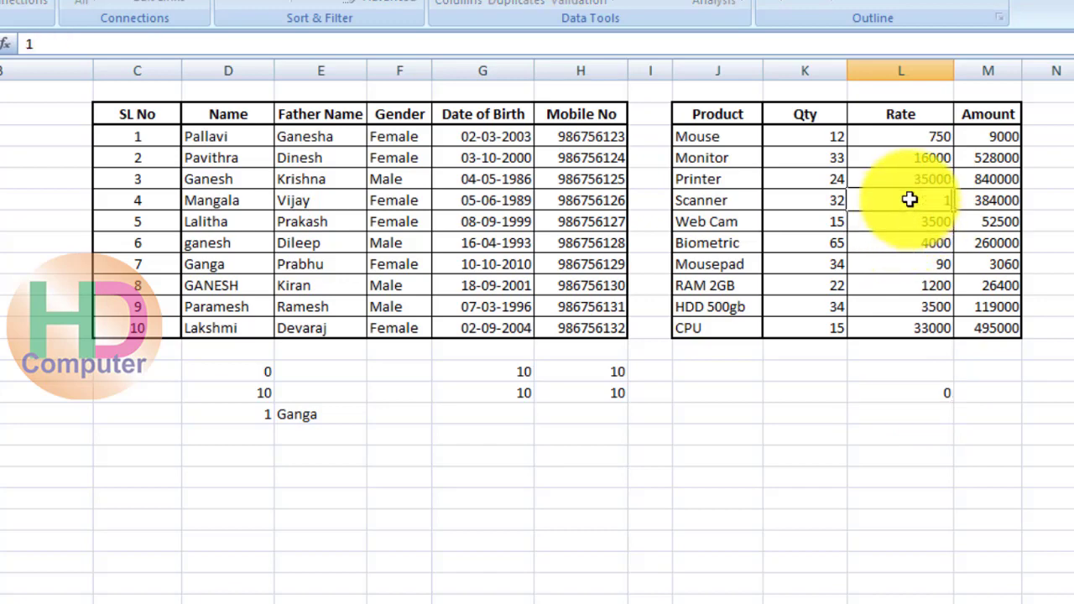
type("0000")
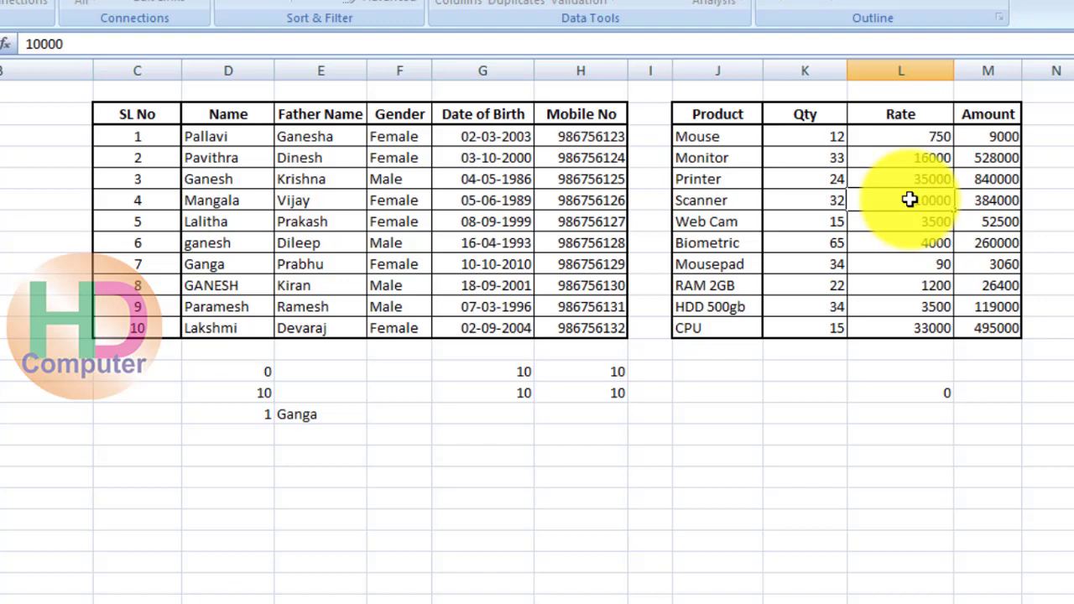
key("Return")
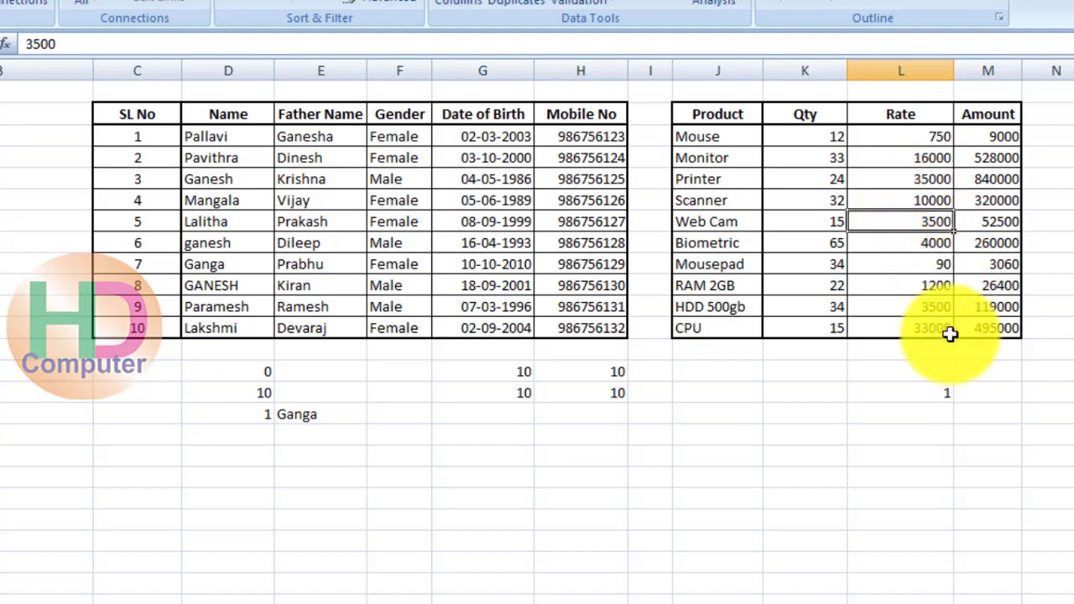
left_click(940, 392)
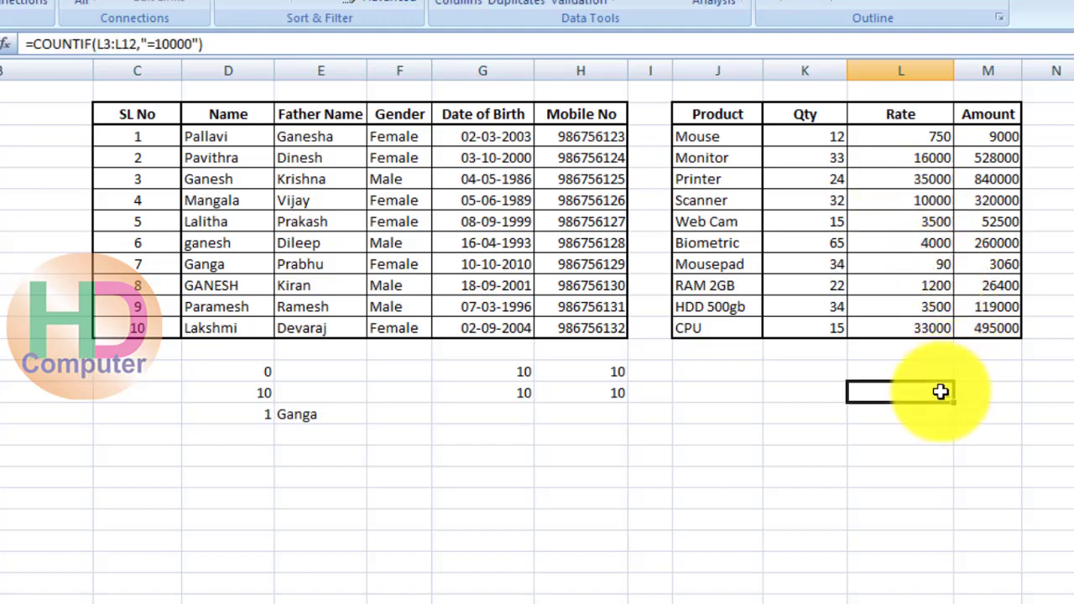
Review the Name and Rate columns as count ranges and compare the Rate entries with the COUNTIF formula in L15.
left_click(233, 138)
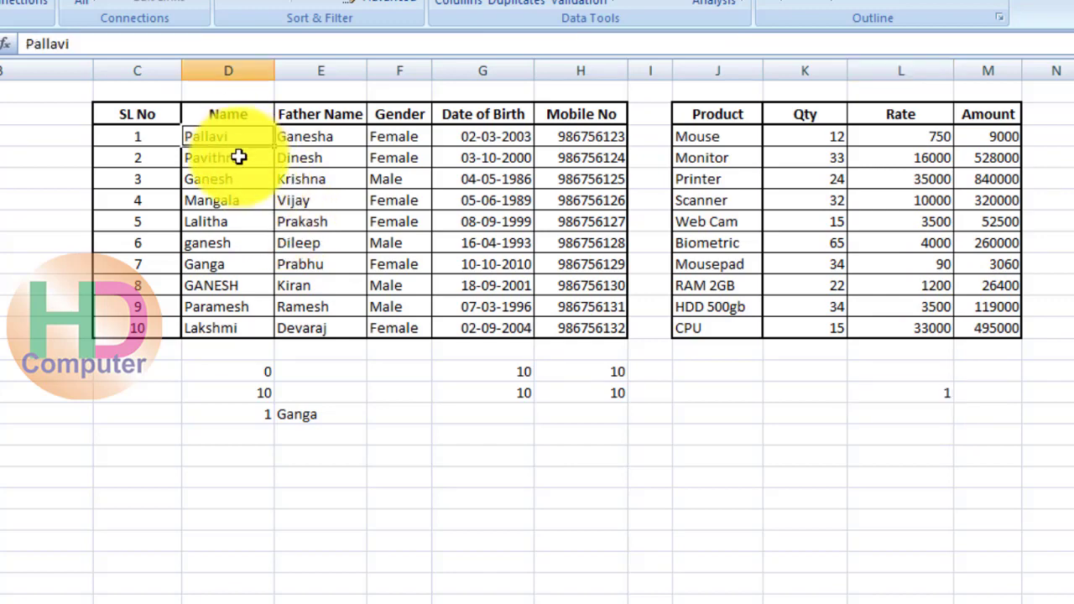
left_click_drag(239, 157, 240, 329)
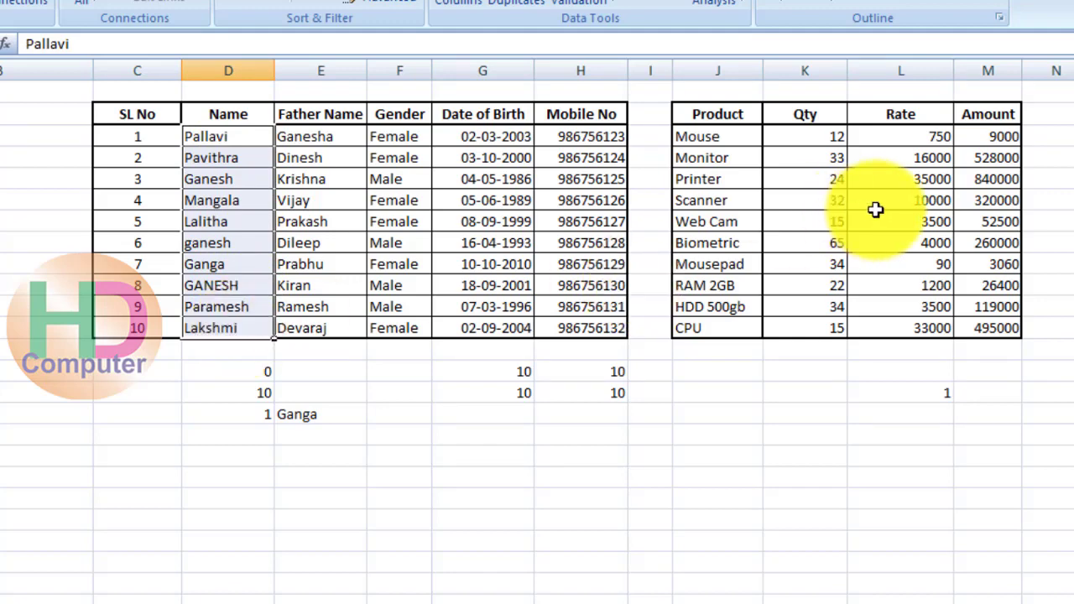
left_click(917, 139)
key("ctrl+shift+Down")
left_click(913, 159)
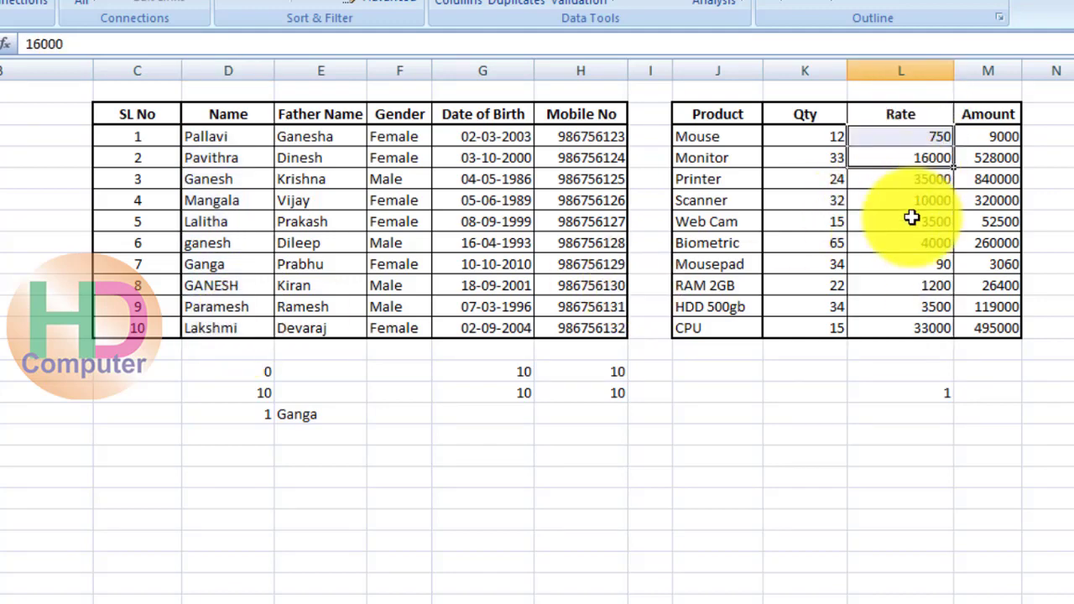
left_click(913, 286)
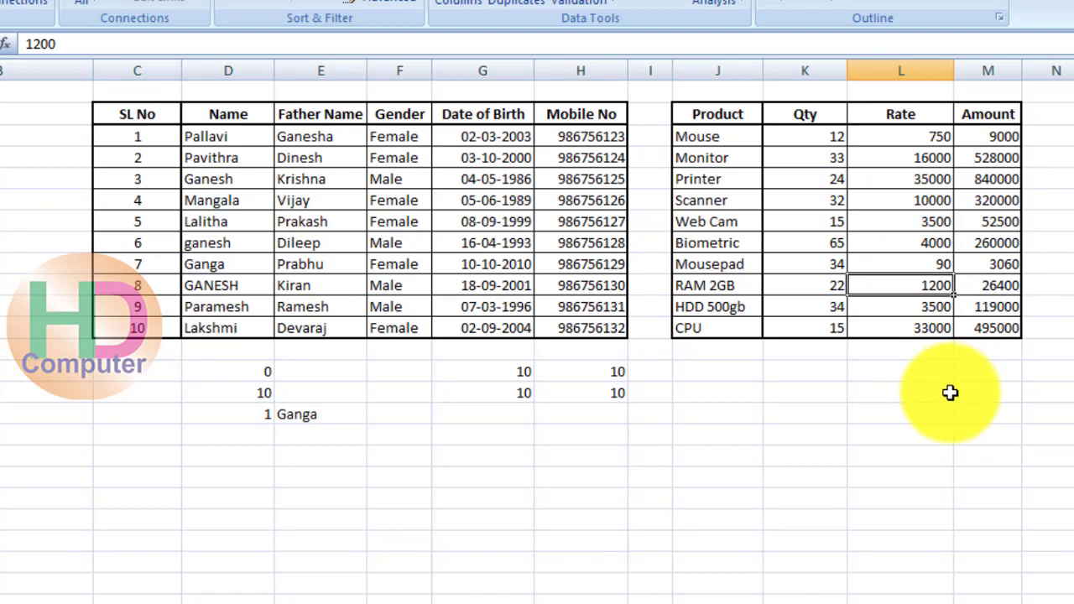
left_click(950, 391)
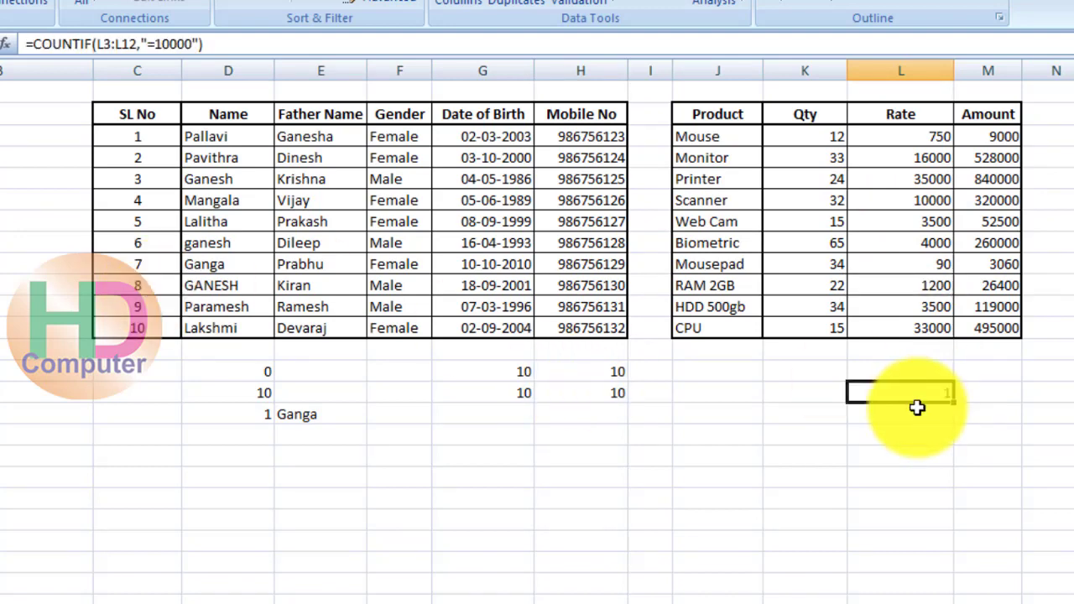
Select the block of count results below both tables, D14:M16.
left_click_drag(228, 371, 990, 418)
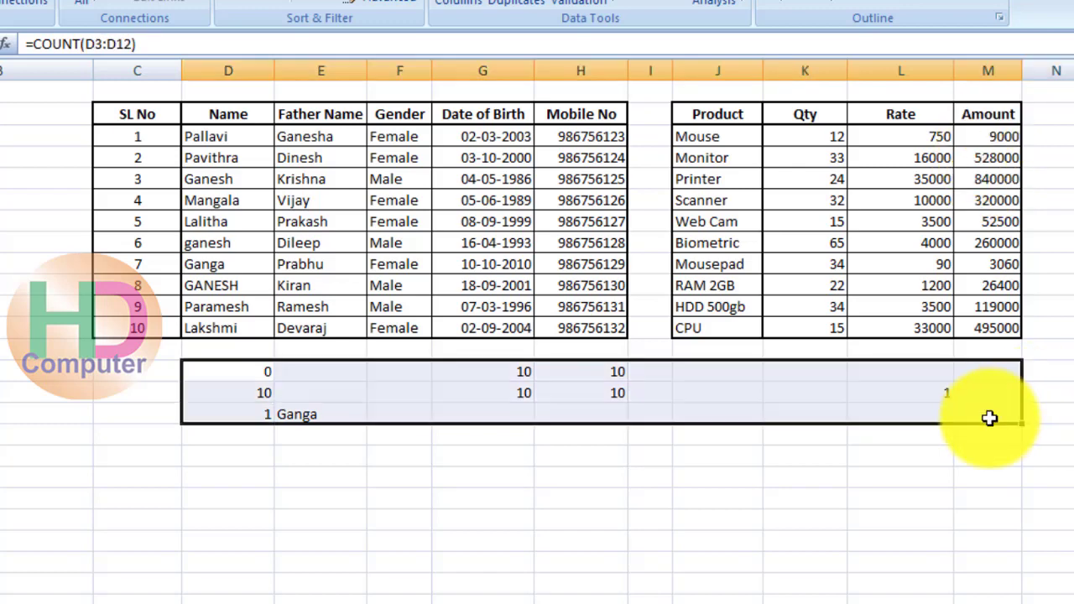